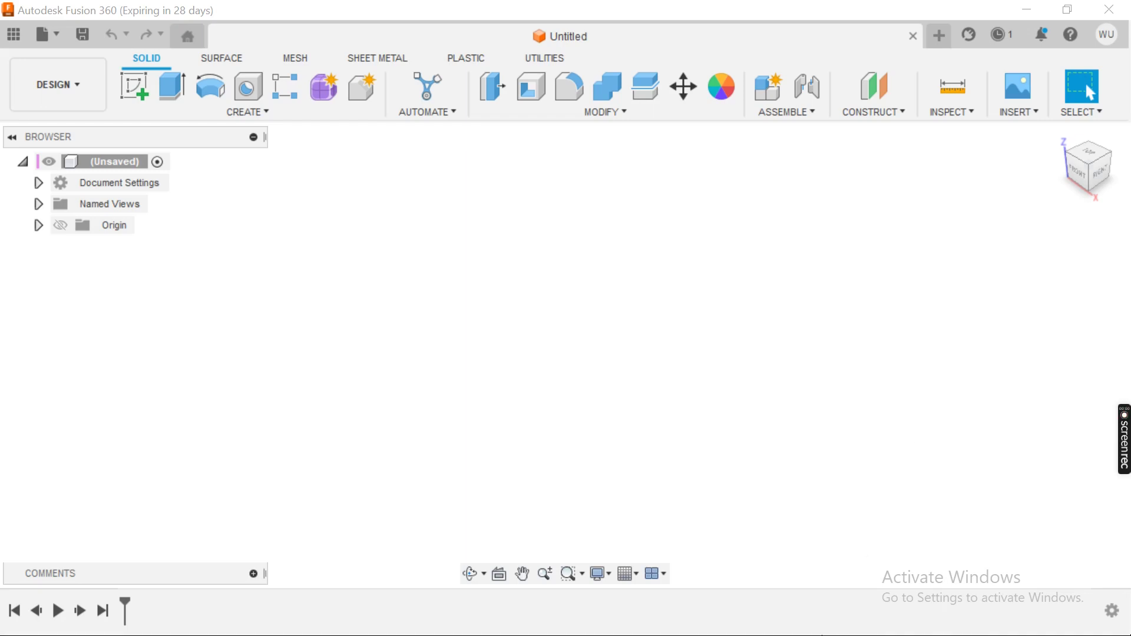
Examine the dimensions on the Model 14 drawing in Photos, and return to the empty design in Fusion 360.
key("alt+s")
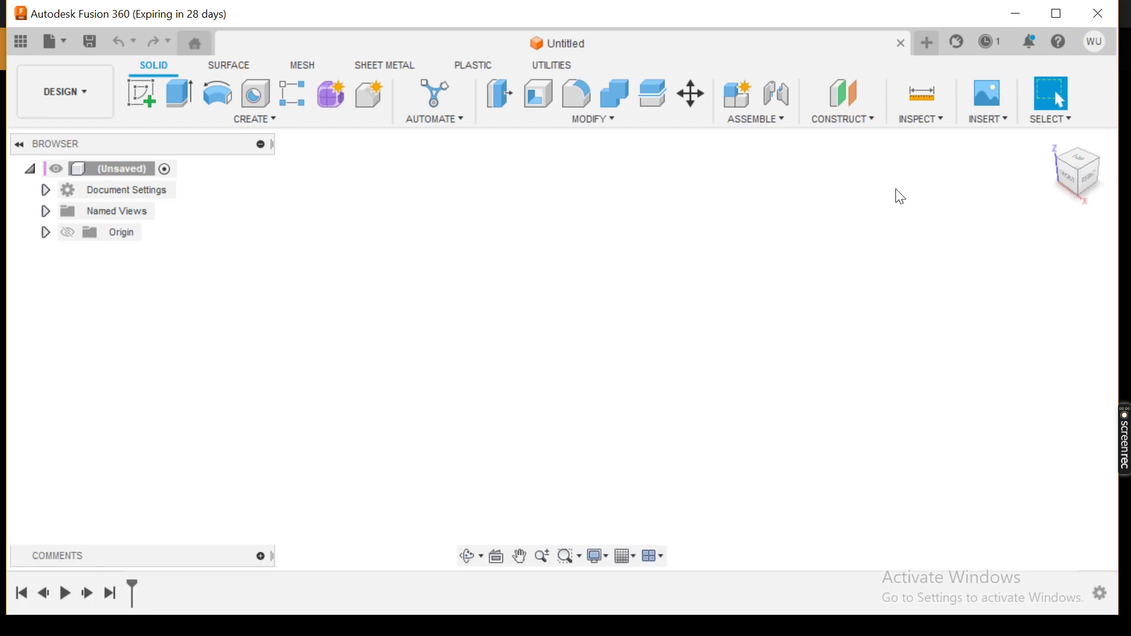
key("alt+Tab")
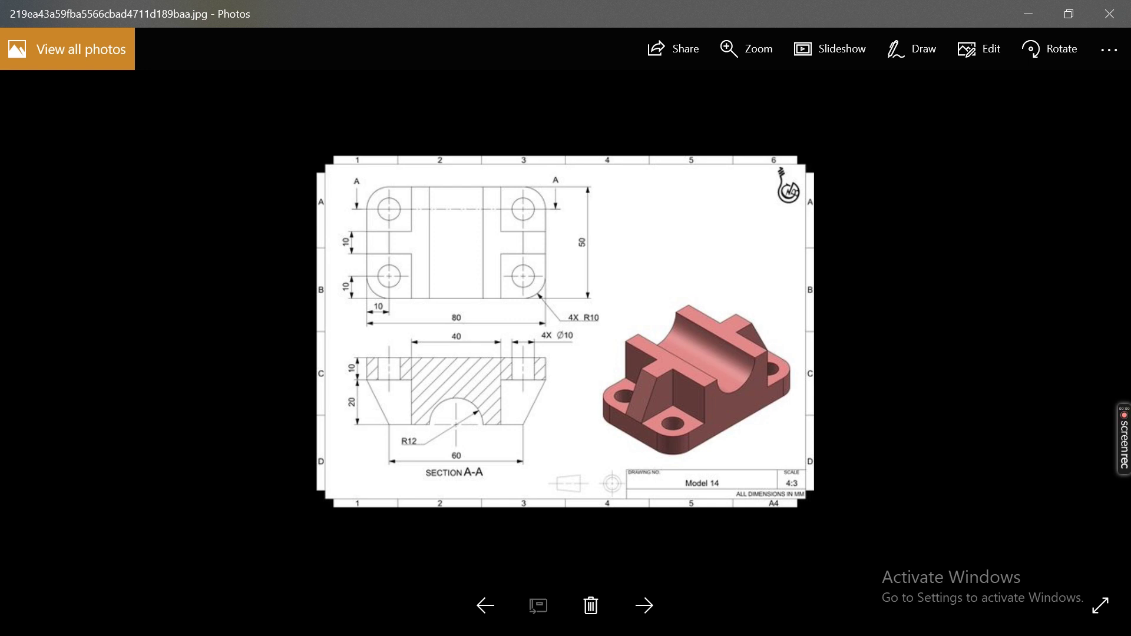
left_click(1028, 14)
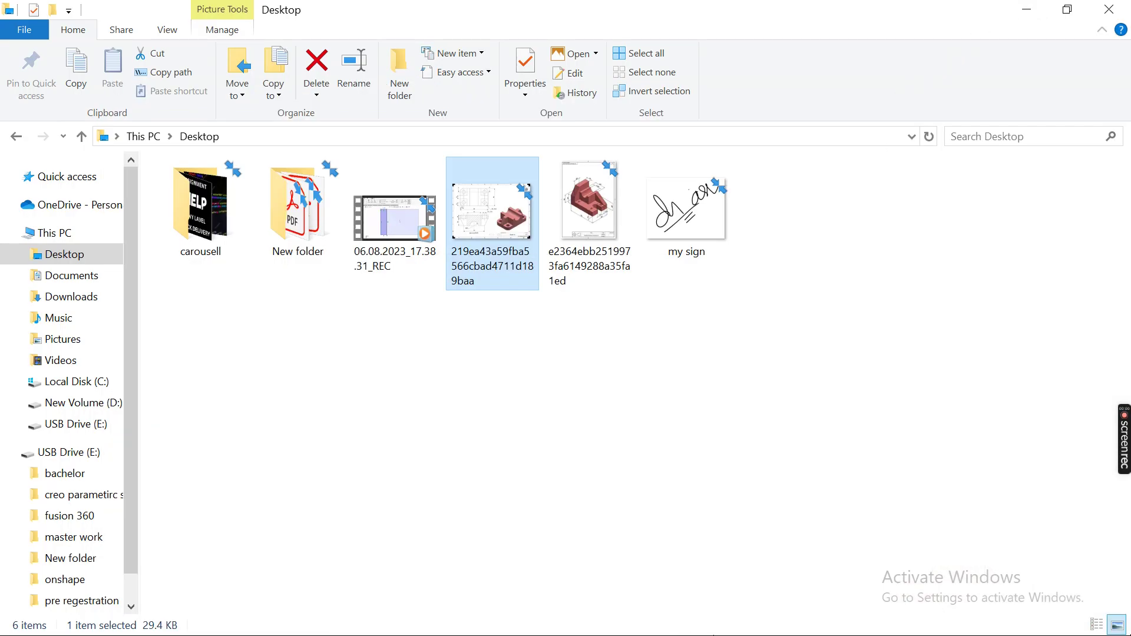
left_click(1031, 12)
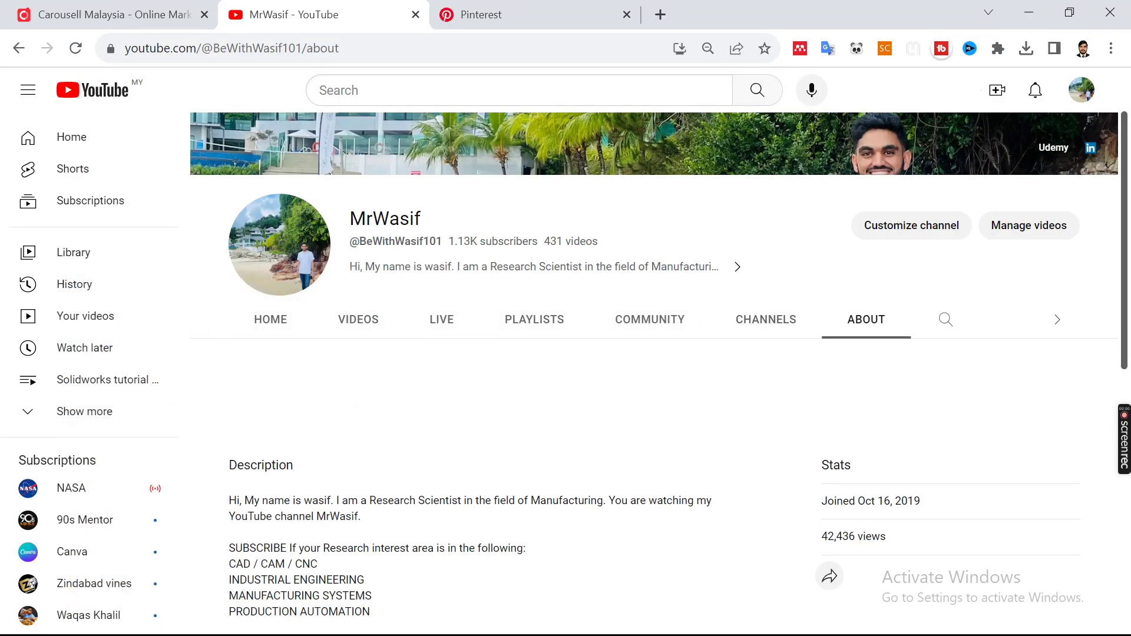
left_click(1037, 17)
left_click(1037, 15)
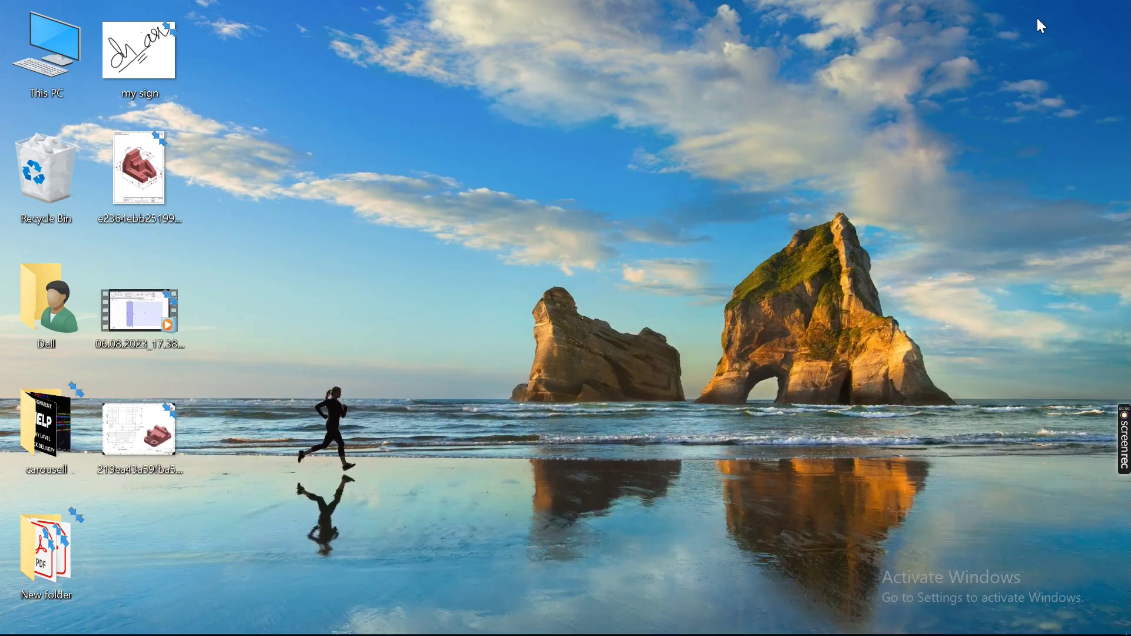
mouse_move(603, 634)
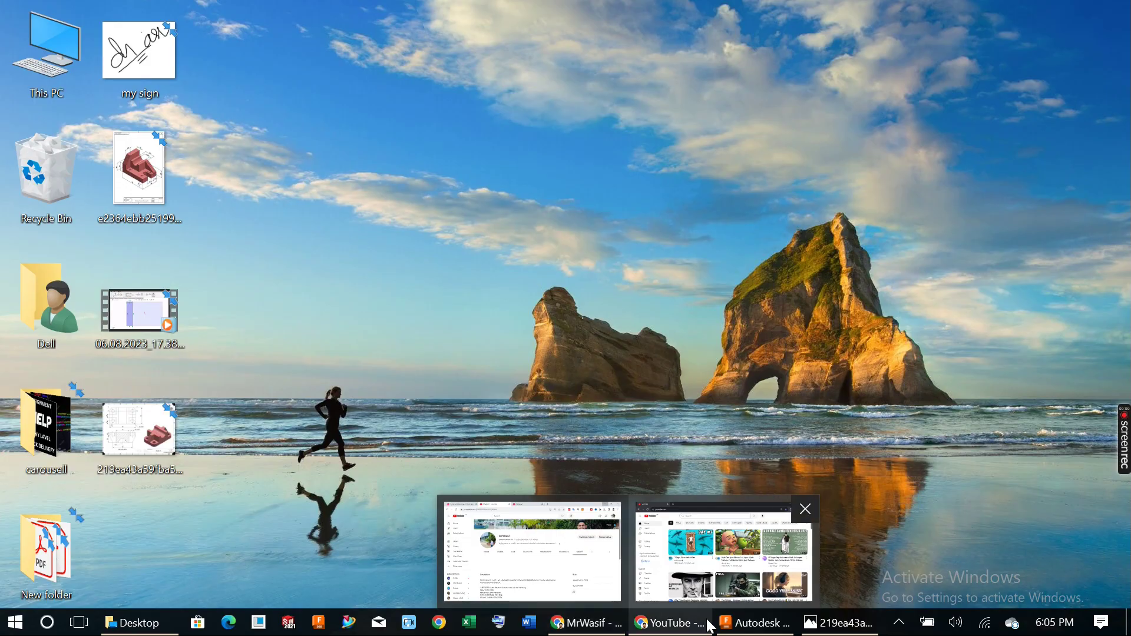
left_click(726, 620)
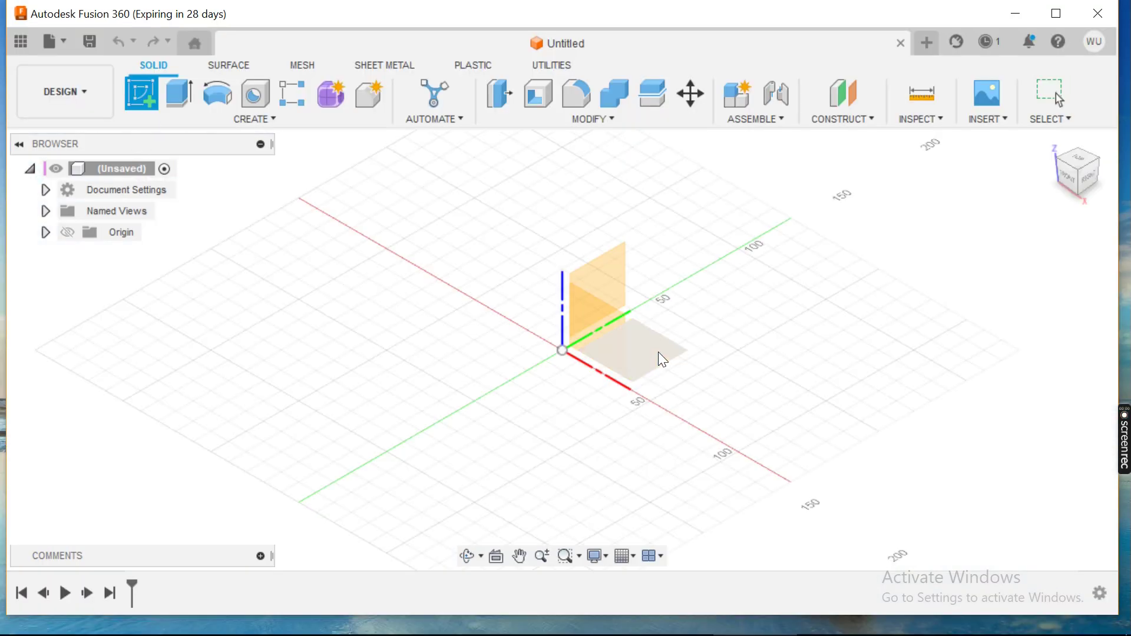
Sketch a centre rectangle on the horizontal origin plane, centred on the origin, 80 mm wide and about 76 mm high.
left_click(657, 356)
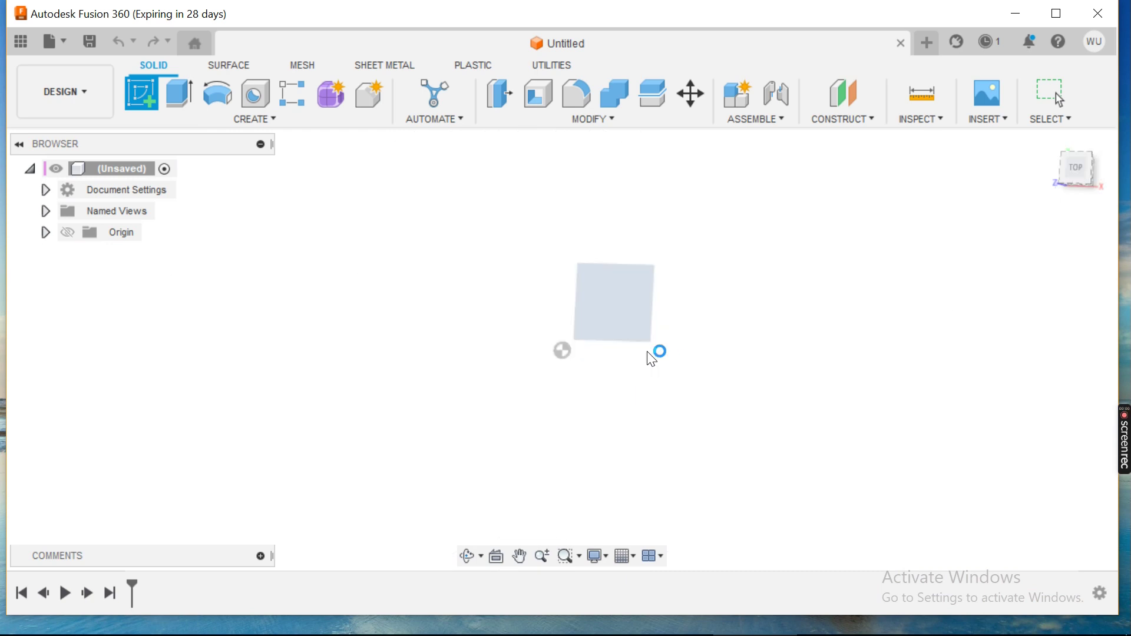
left_click(179, 94)
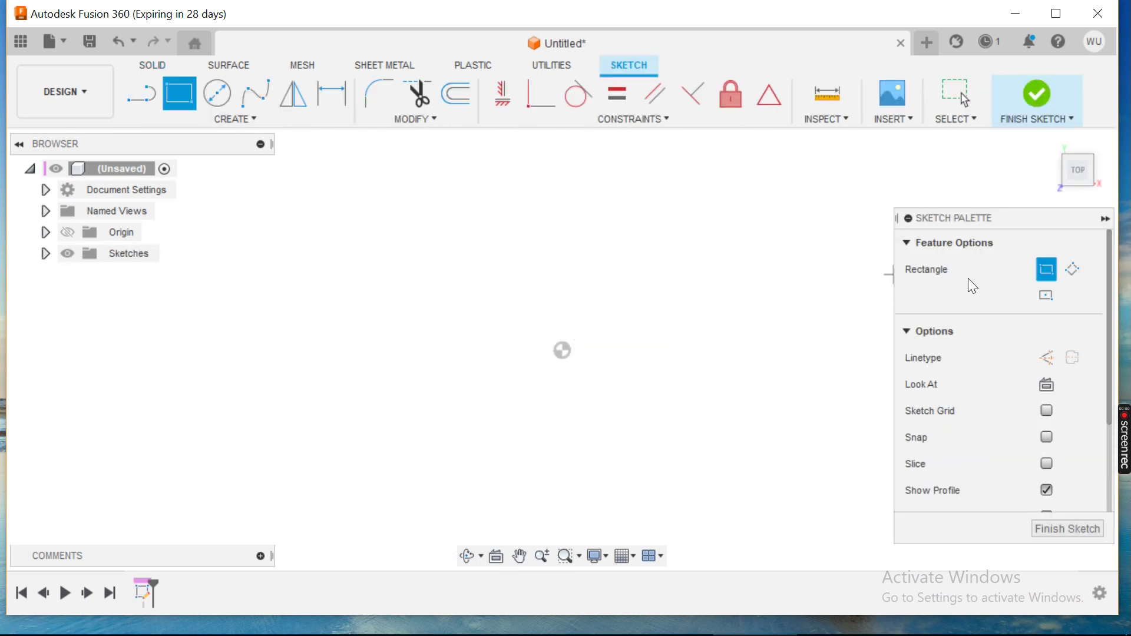
left_click(1047, 295)
left_click(561, 350)
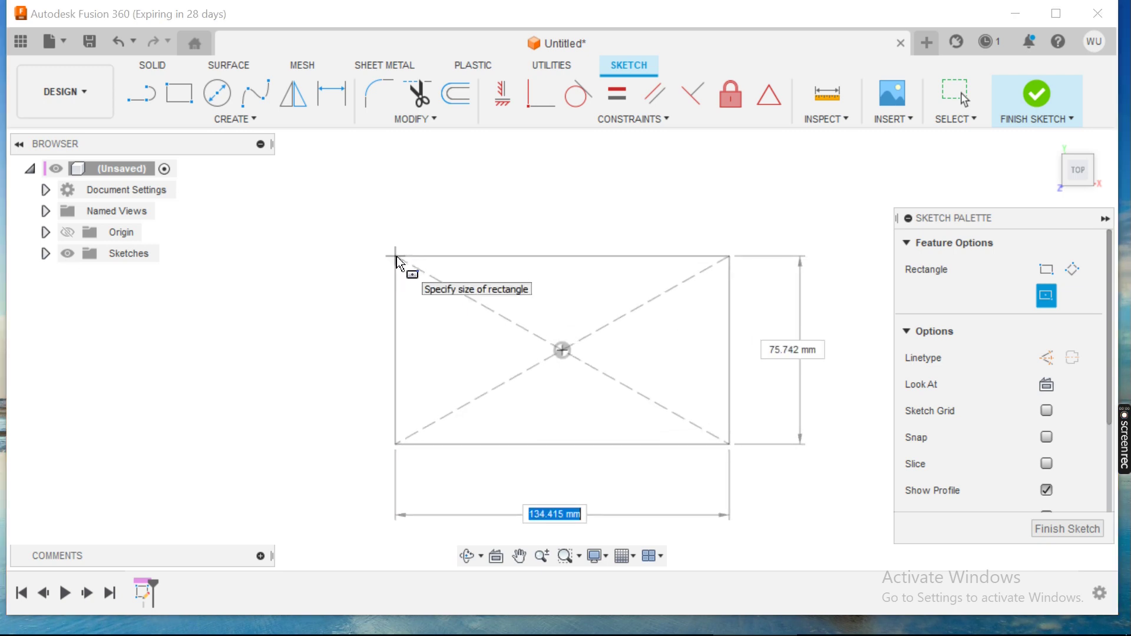
type("80")
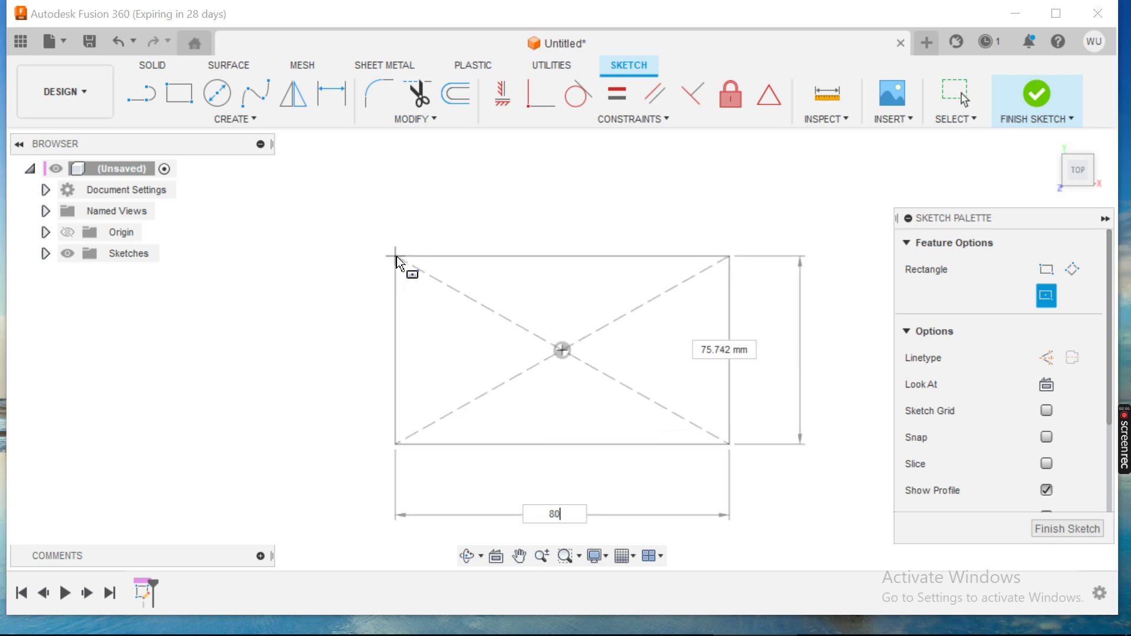
key("Return")
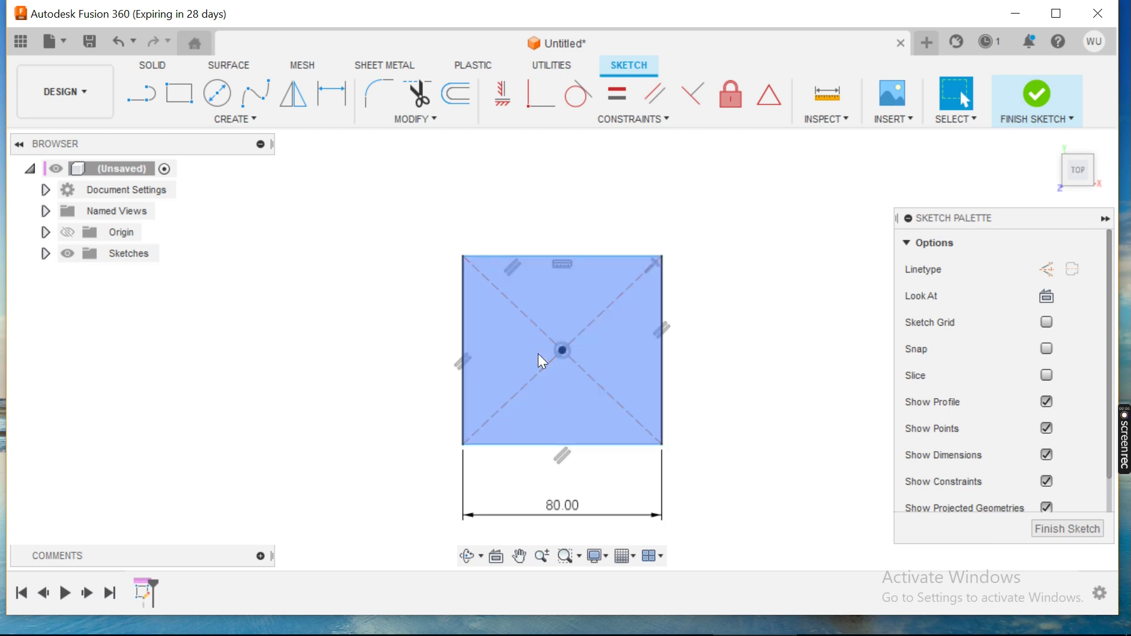
Dimension the rectangle's vertical side to 50 mm and finish the sketch.
left_click(330, 93)
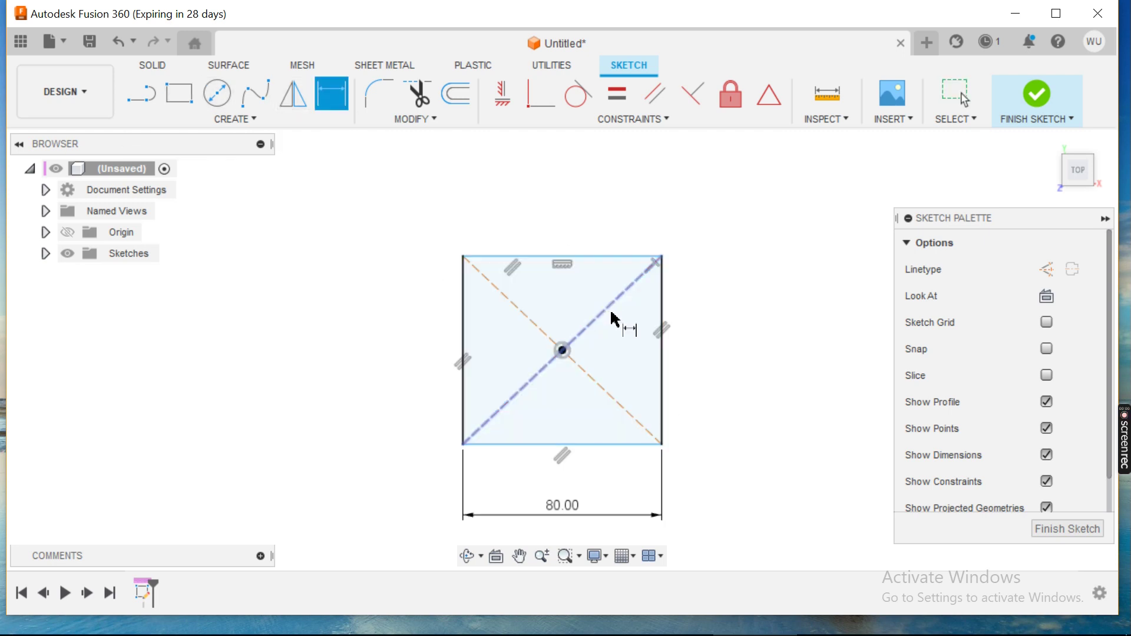
left_click(664, 358)
left_click(694, 354)
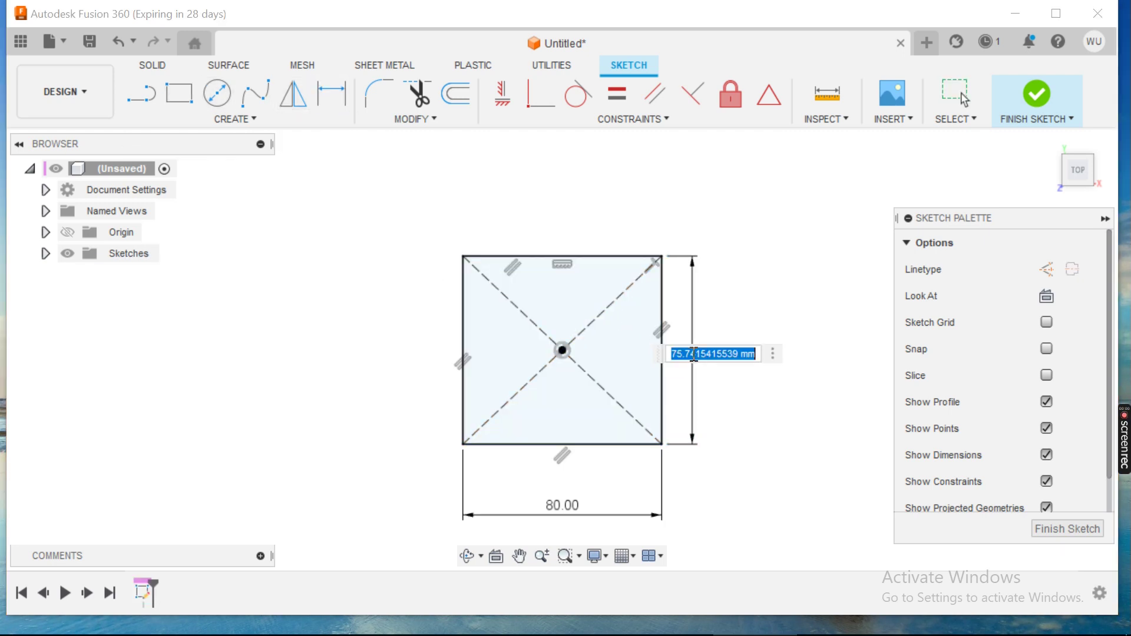
type("50")
key("Return")
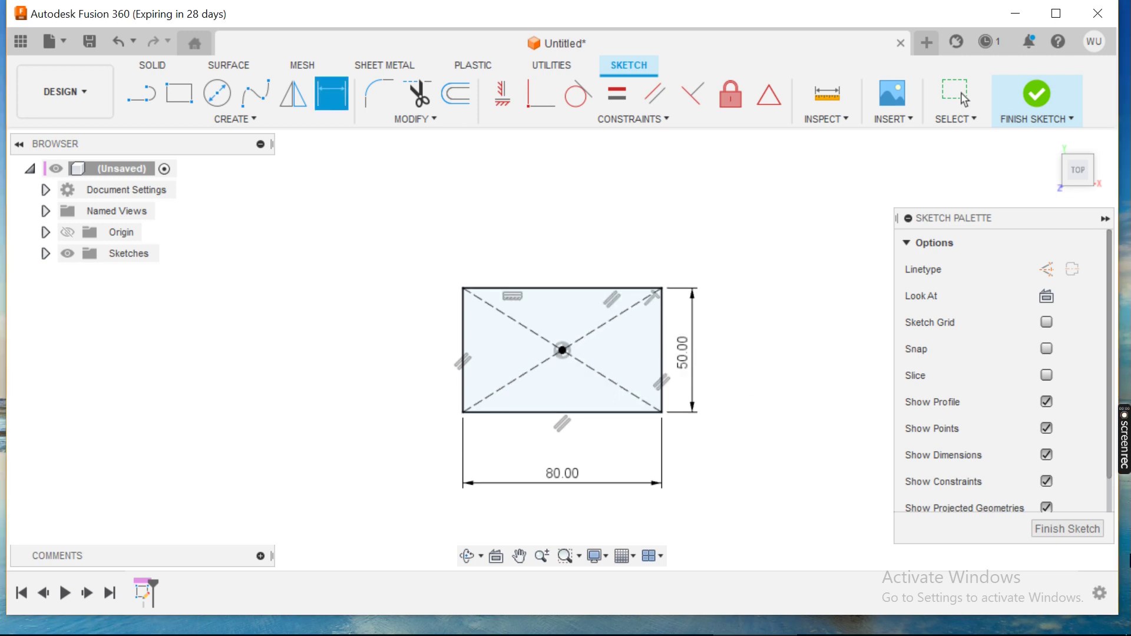
left_click(1067, 529)
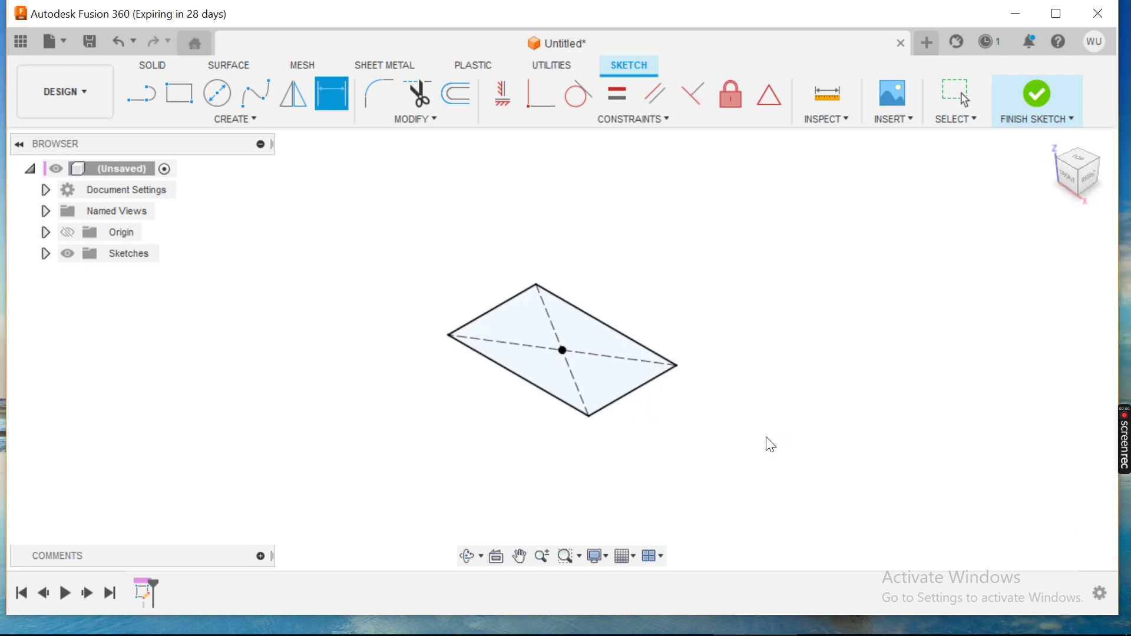
Extrude the rectangular profile 10 mm upward as a new body to form the base plate.
left_click(192, 96)
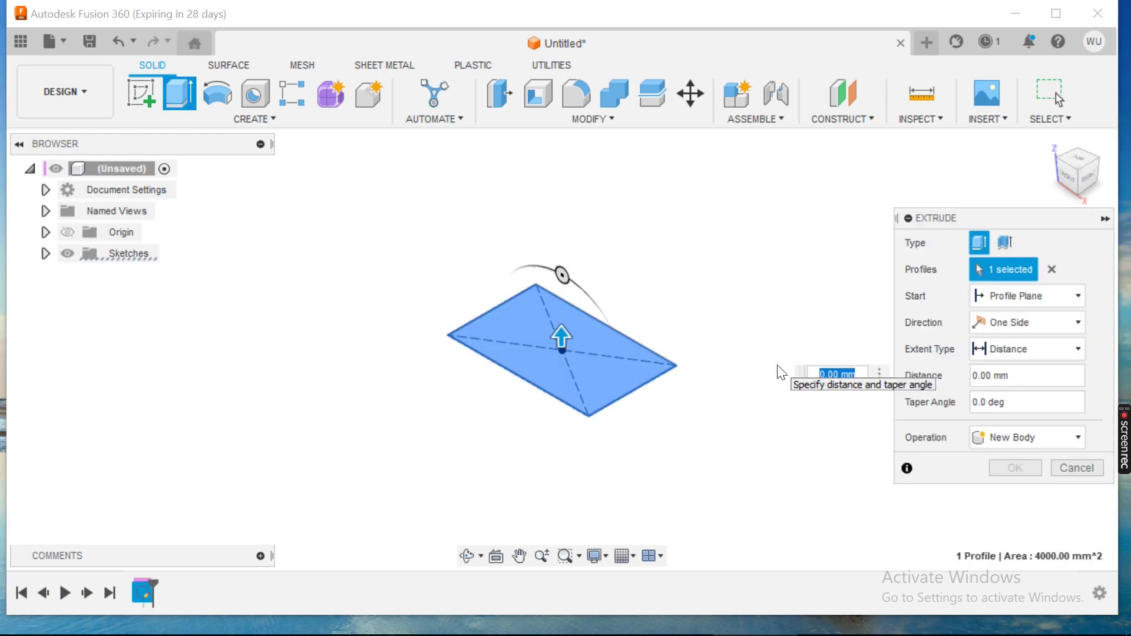
type("10")
key("Return")
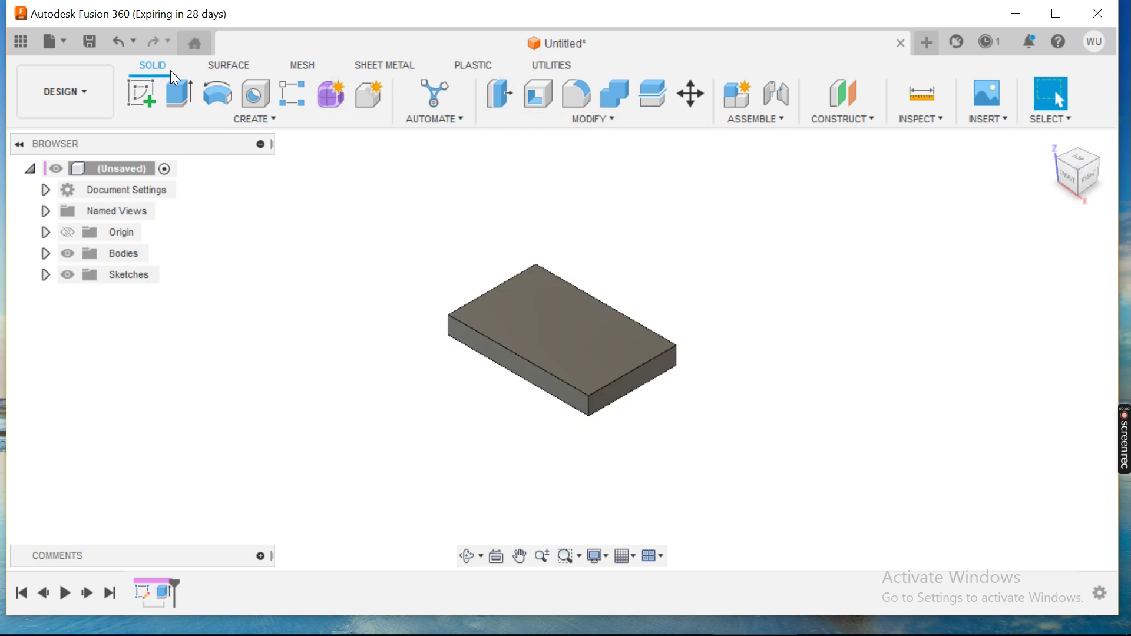
mouse_move(737, 250)
middle_mouse_down("shift")
mouse_move(742, 240)
mouse_move(745, 254)
middle_mouse_up("shift")
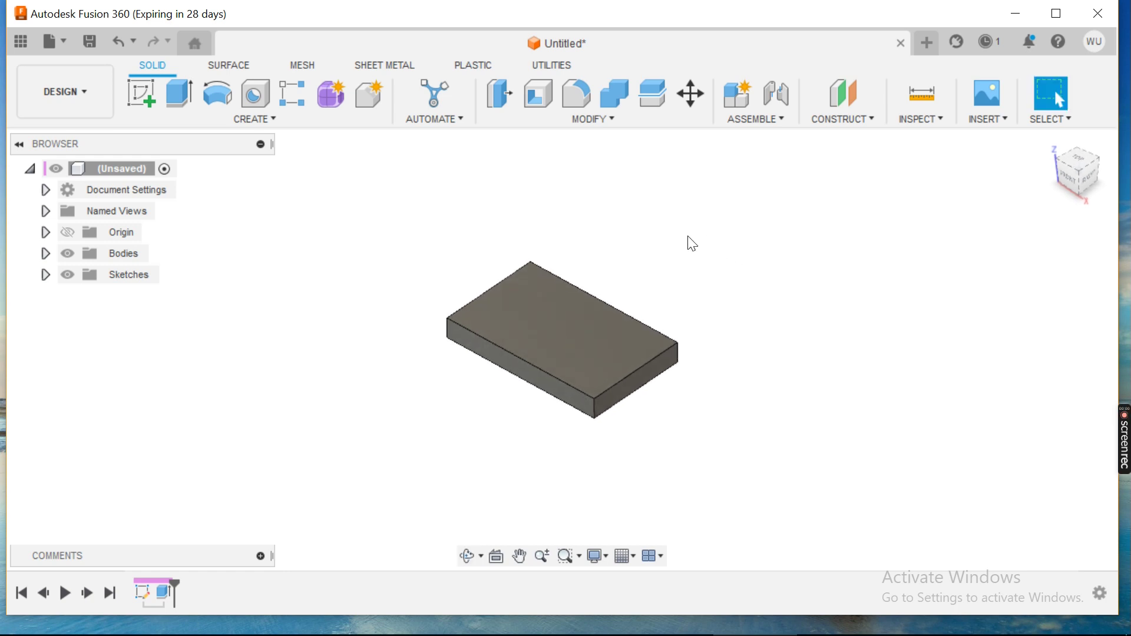
left_click(224, 69)
left_click(151, 64)
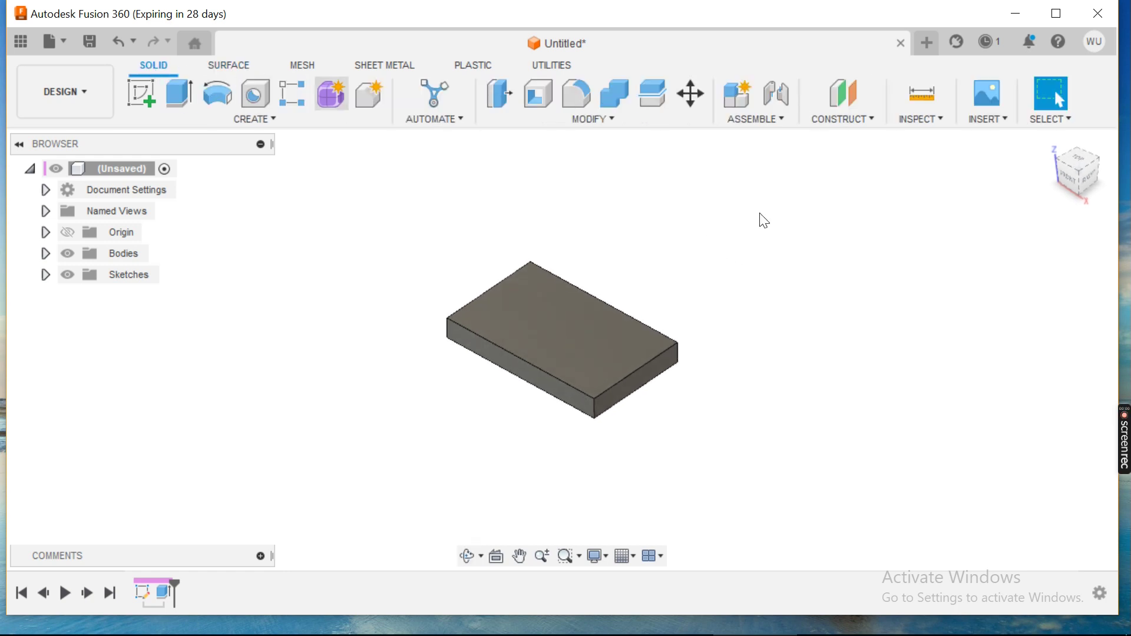
left_click(1065, 23)
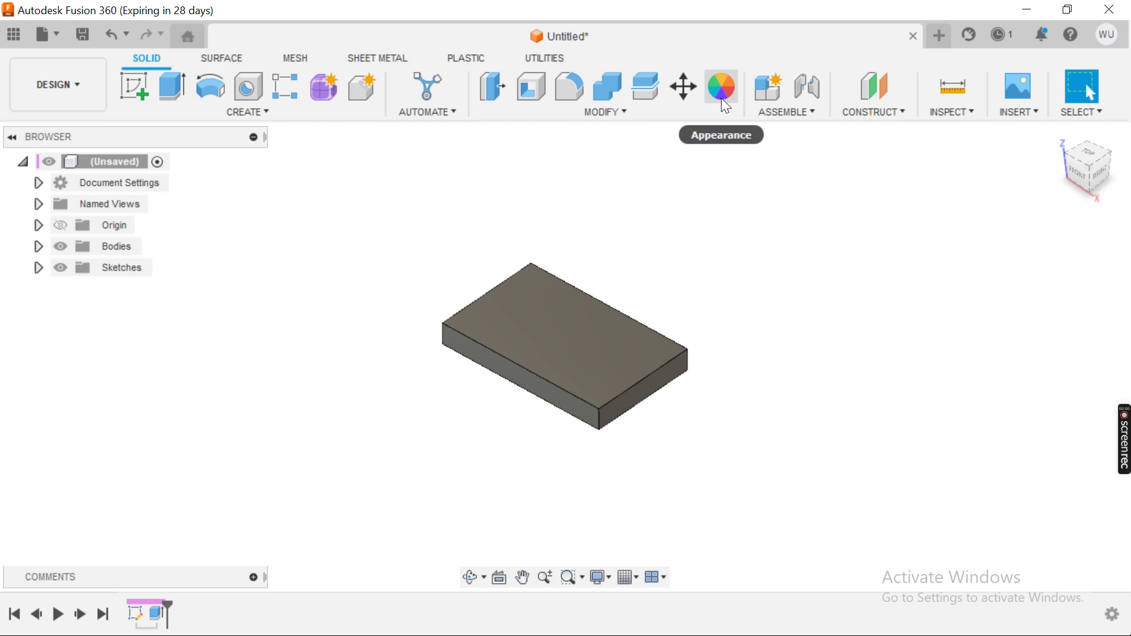
left_click(1068, 10)
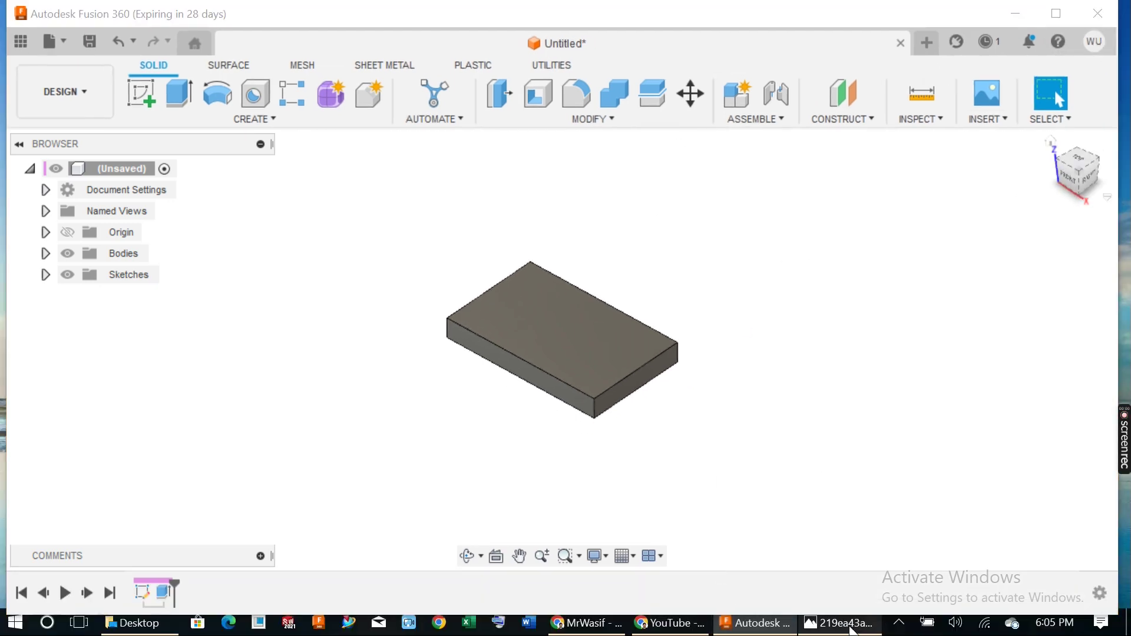
Consult the drawing in Photos and, in Fusion 360, sketch an origin-centred rectangle on the plate's top face, 40 mm wide and spanning its full depth.
left_click(840, 622)
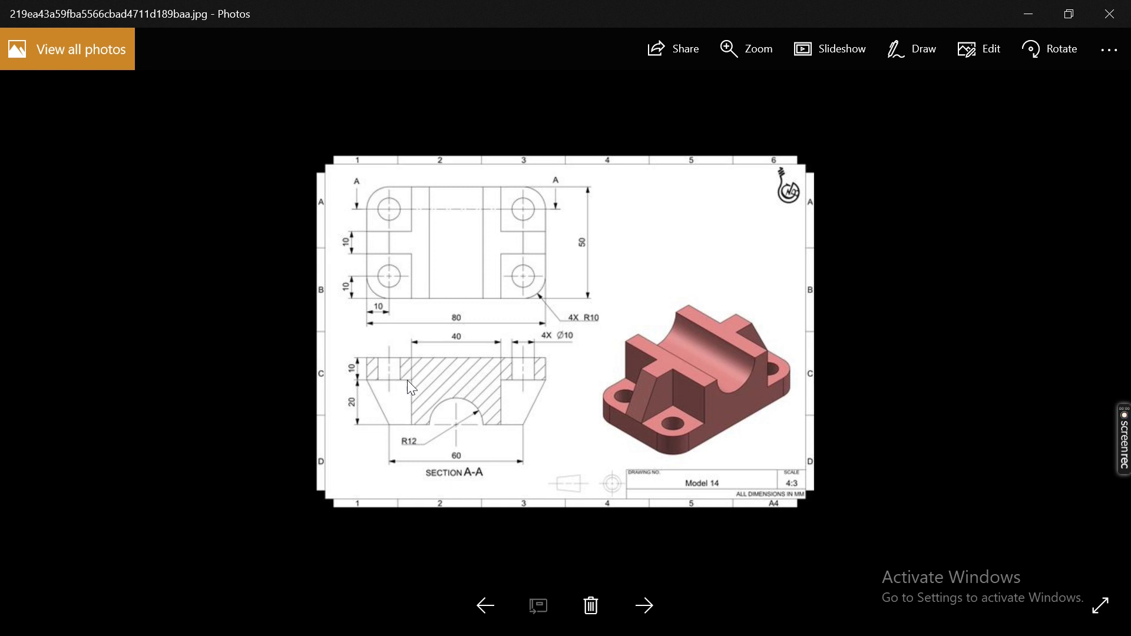
left_click(1025, 15)
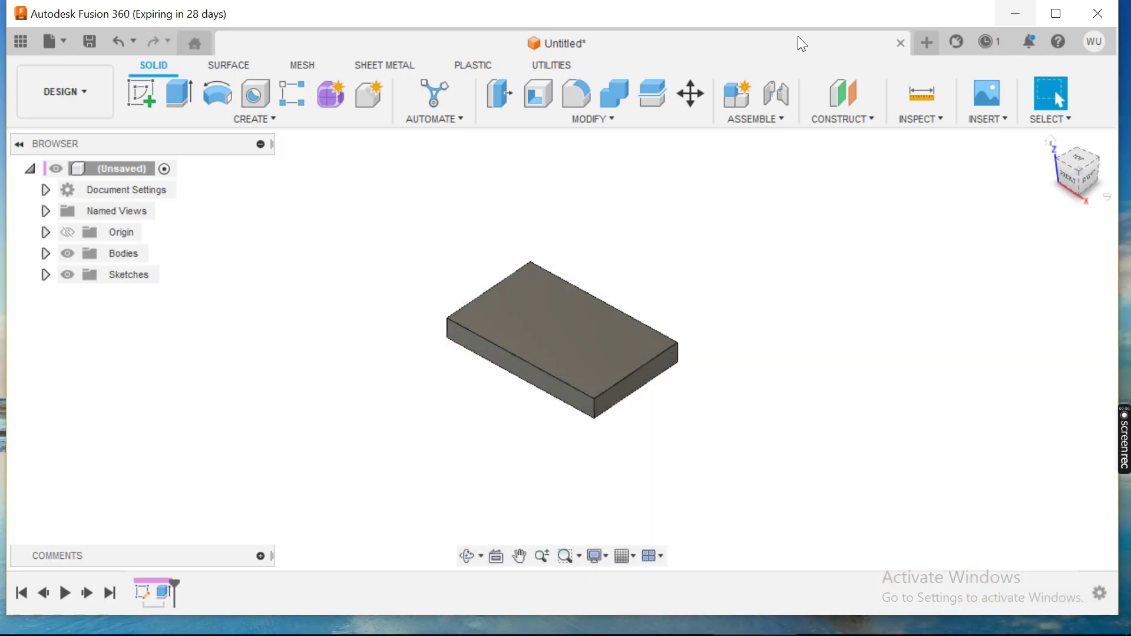
left_click(144, 100)
left_click(525, 335)
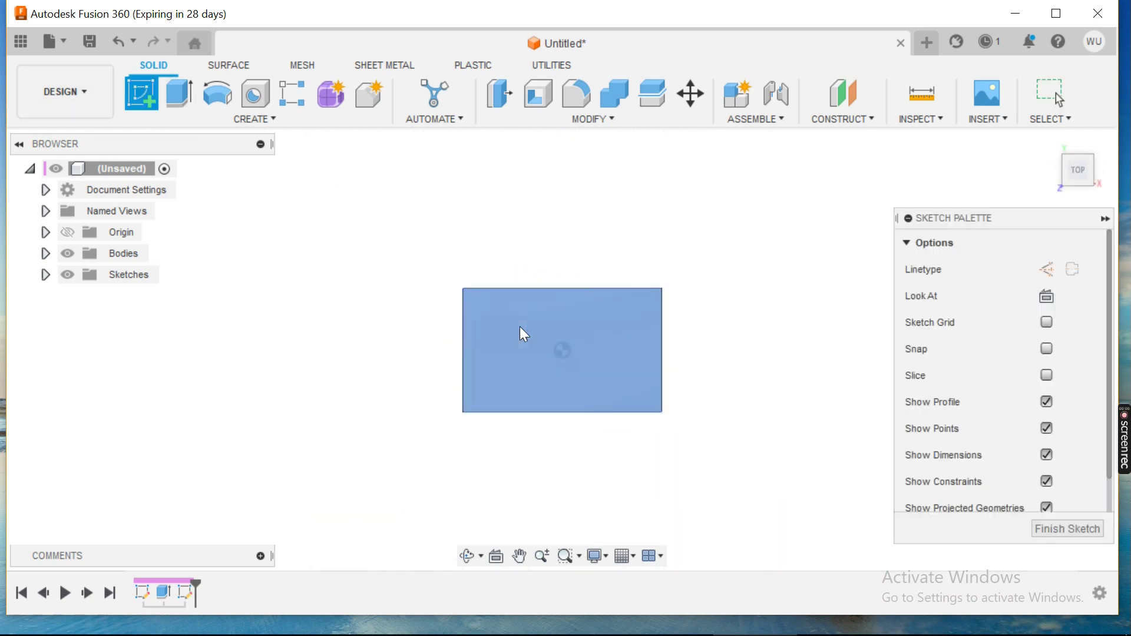
left_click(169, 107)
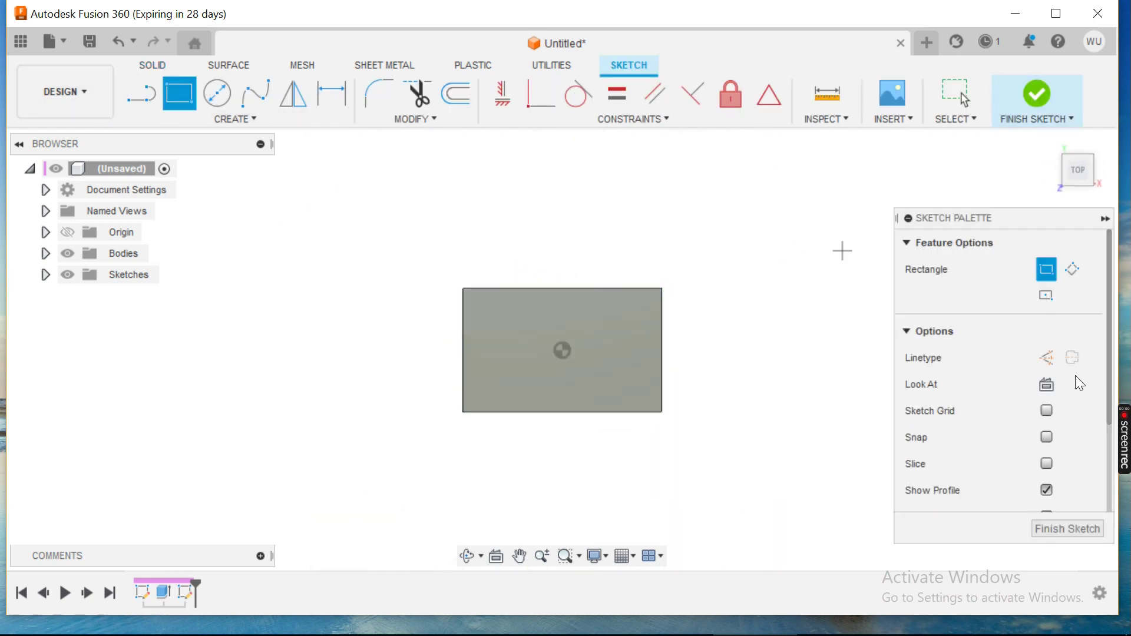
left_click(1047, 295)
left_click(563, 351)
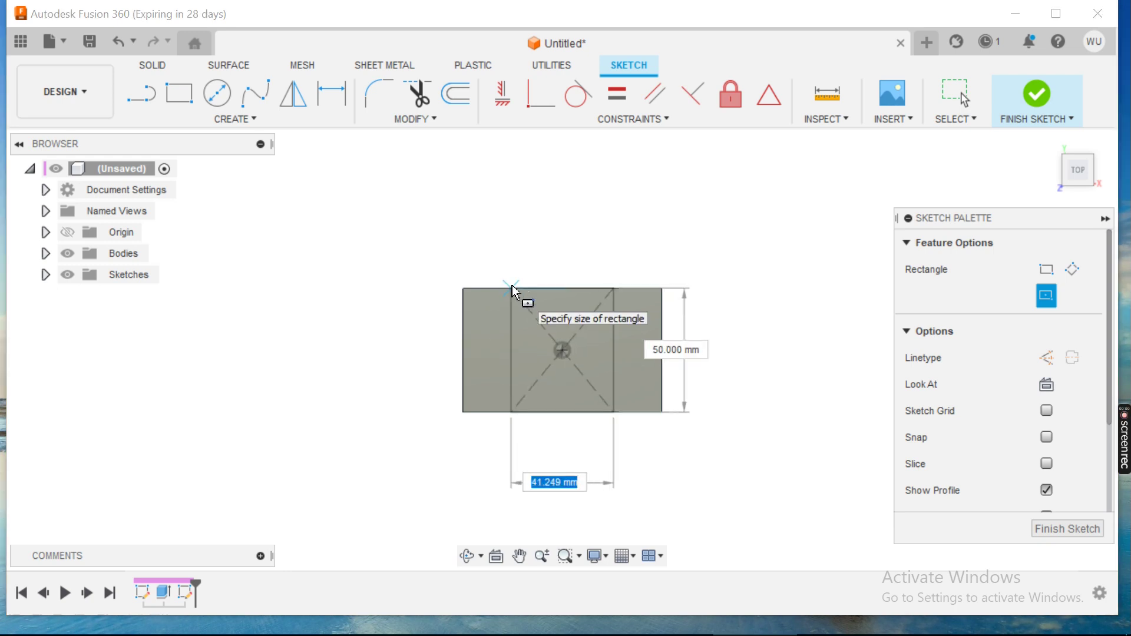
type("40")
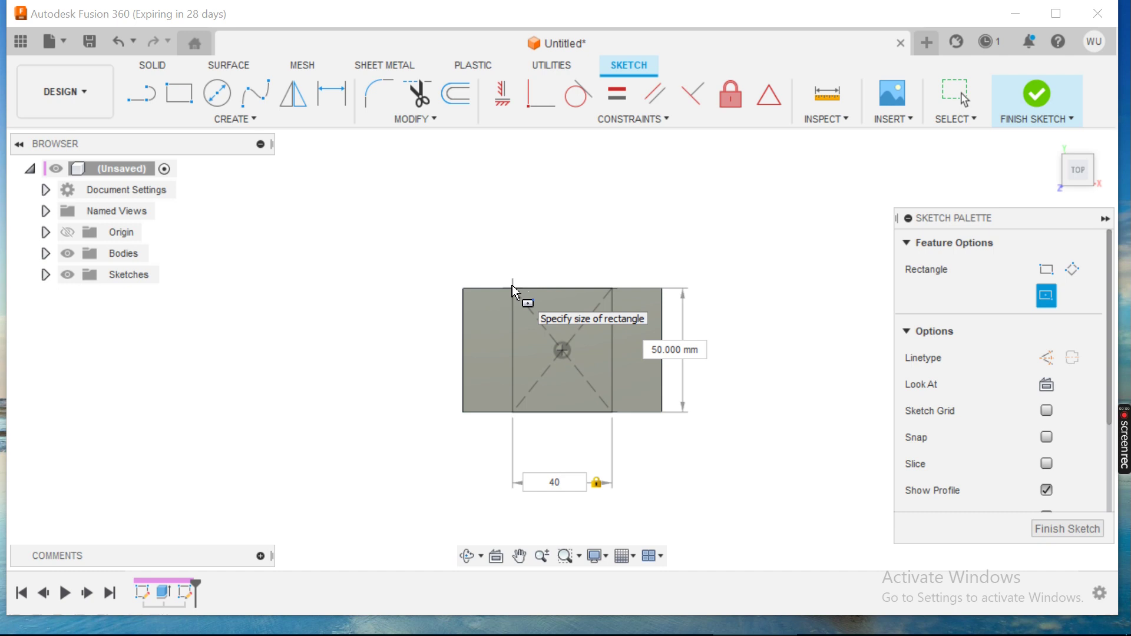
key("Return")
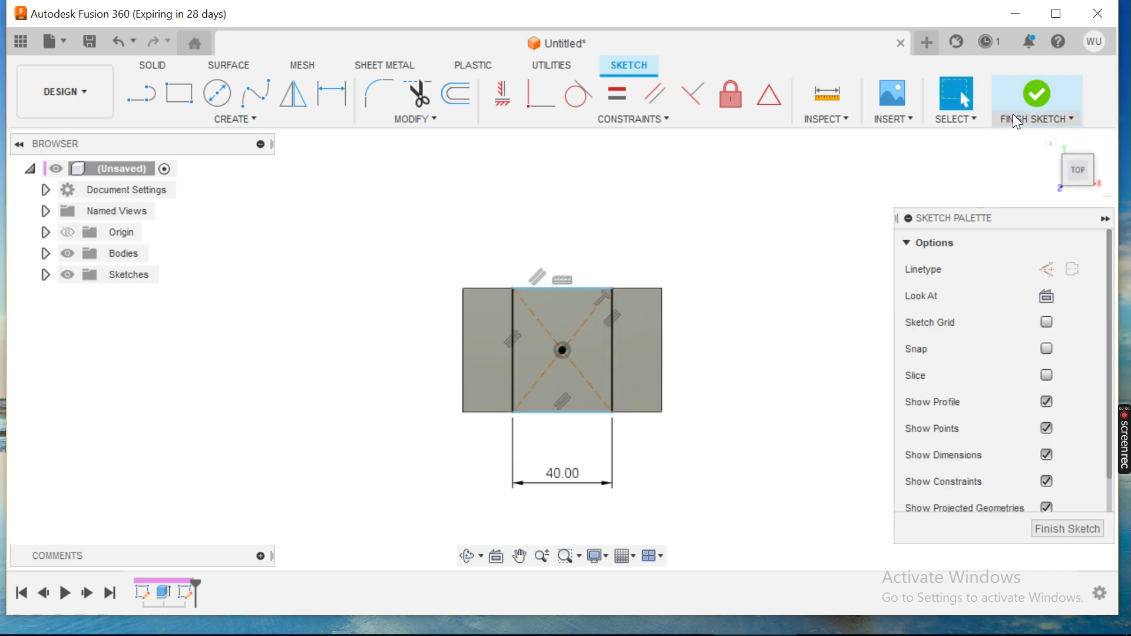
left_click(1028, 100)
Check the block height in the Photos drawing and, back in Fusion 360, extrude the central rectangle 20 mm upward, joined to the plate.
mouse_move(565, 633)
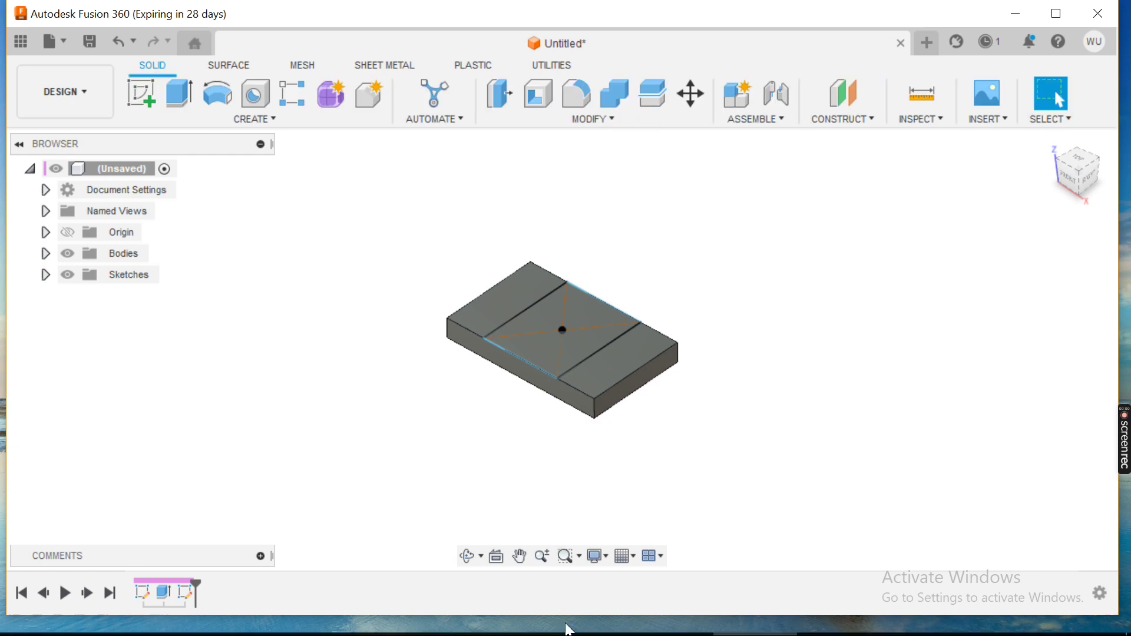
left_click(825, 625)
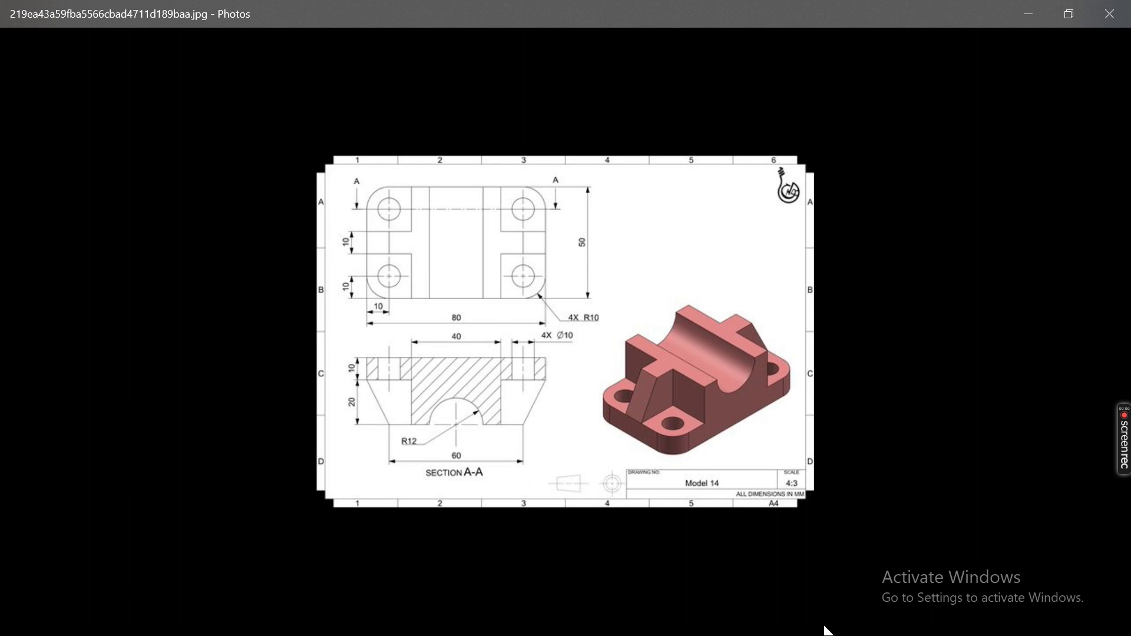
left_click(1026, 21)
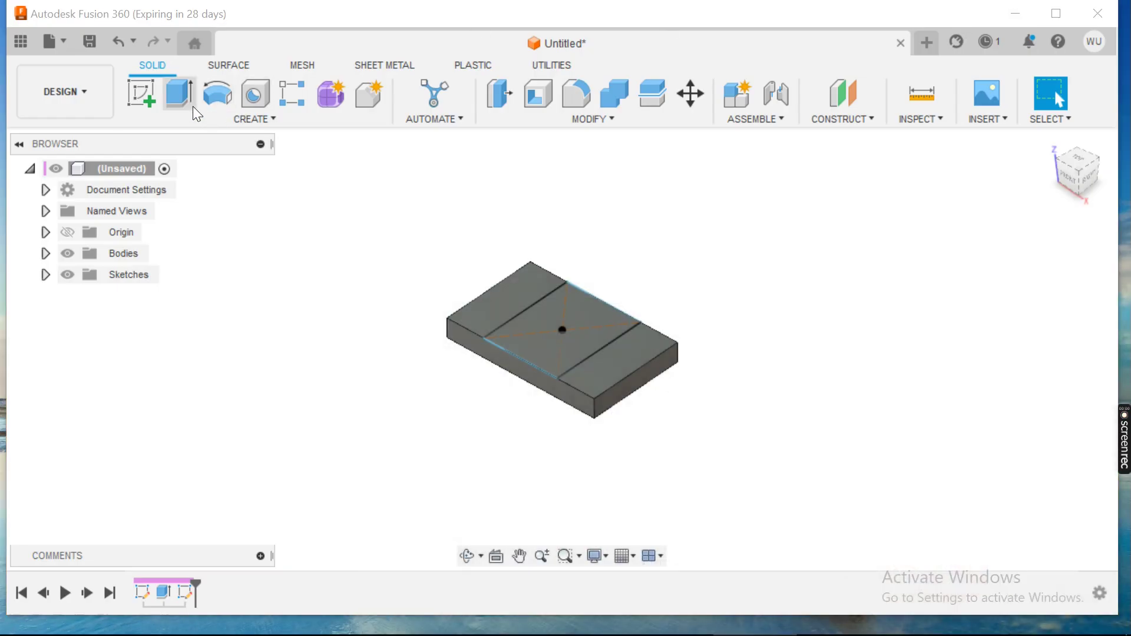
left_click(194, 109)
left_click(545, 348)
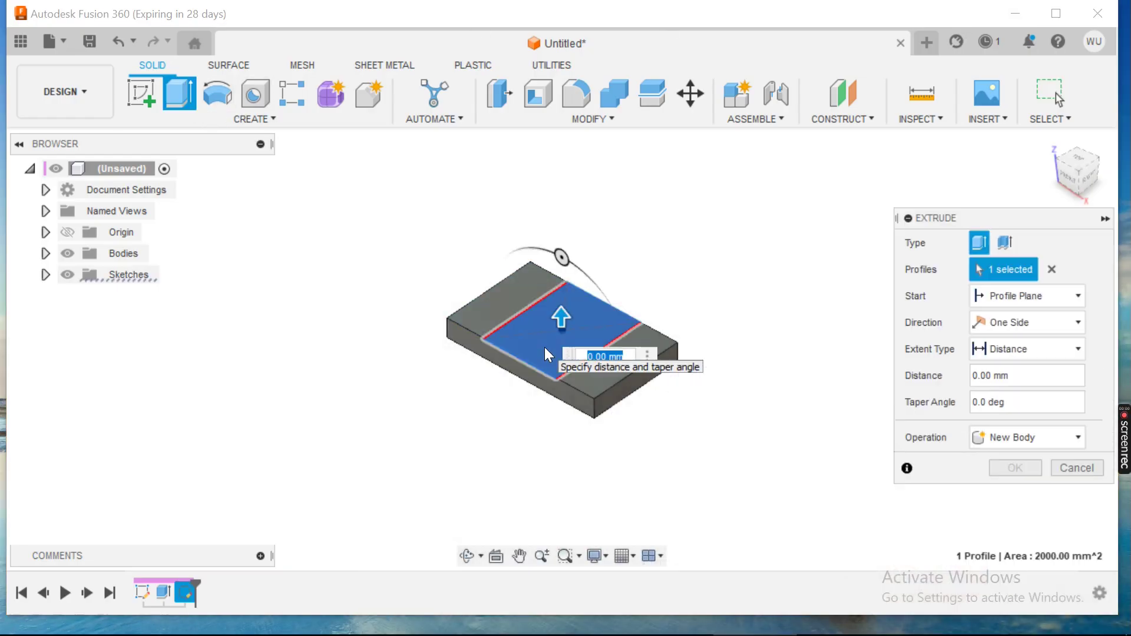
type("20")
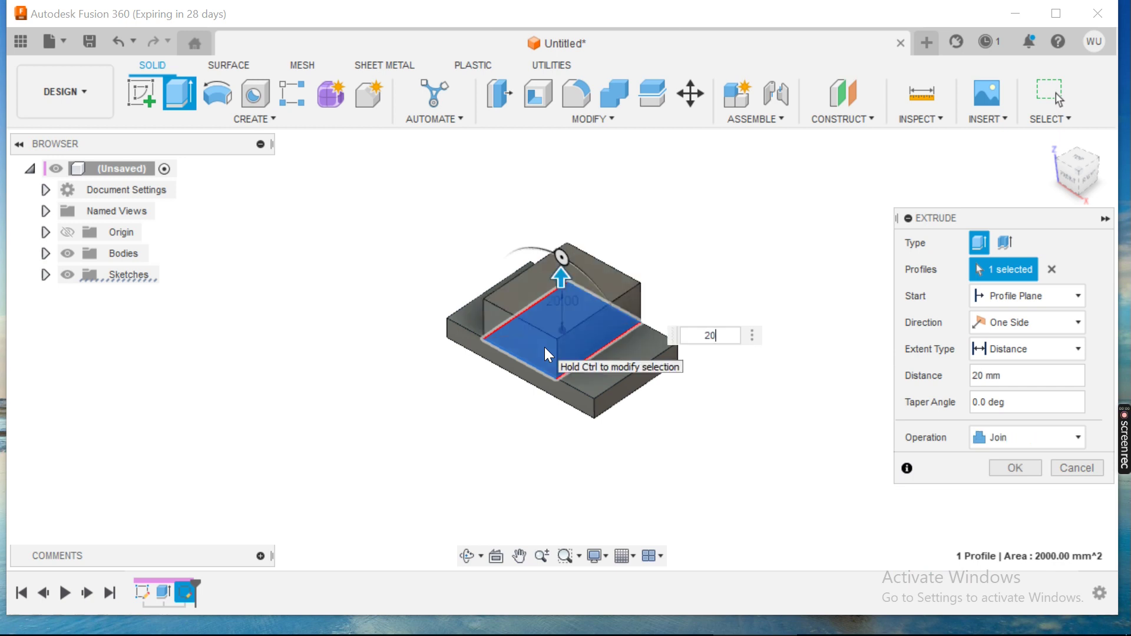
key("Return")
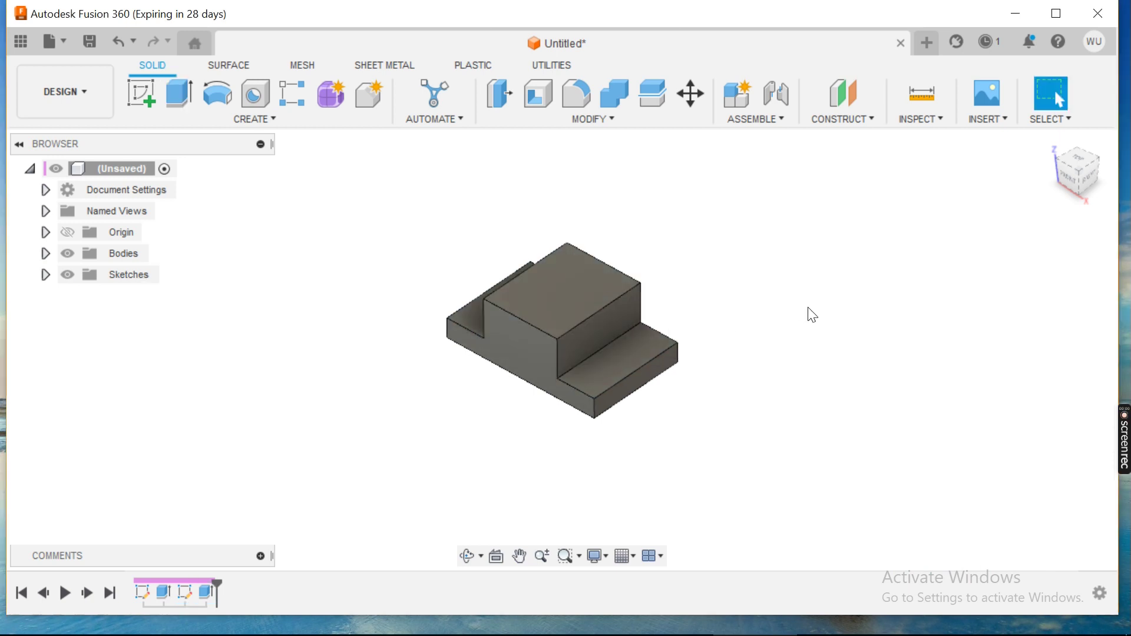
Check the groove radius in the Photos drawing and, in Fusion 360, sketch a 24 mm circle centred on the block's top edge on the front face.
left_click(837, 631)
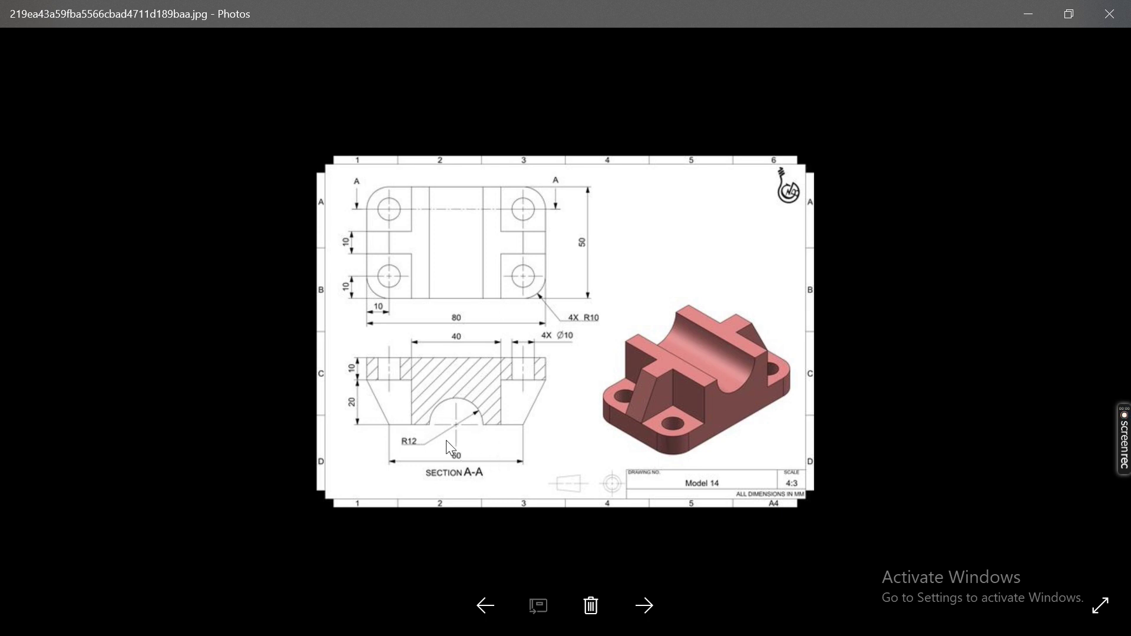
left_click(1032, 14)
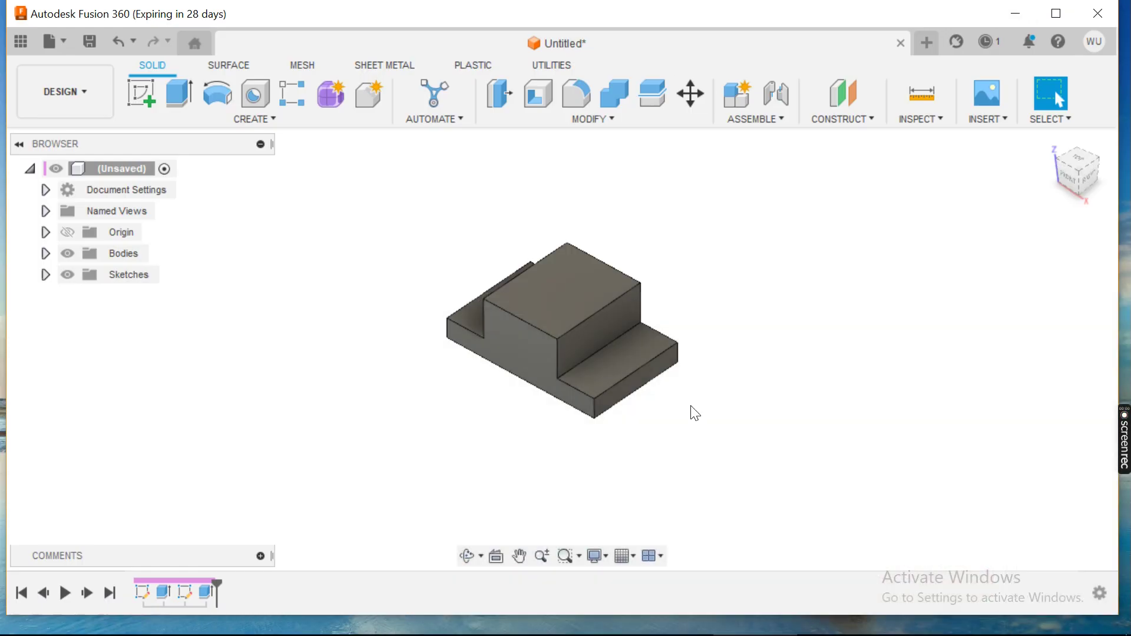
left_click(142, 95)
left_click(528, 333)
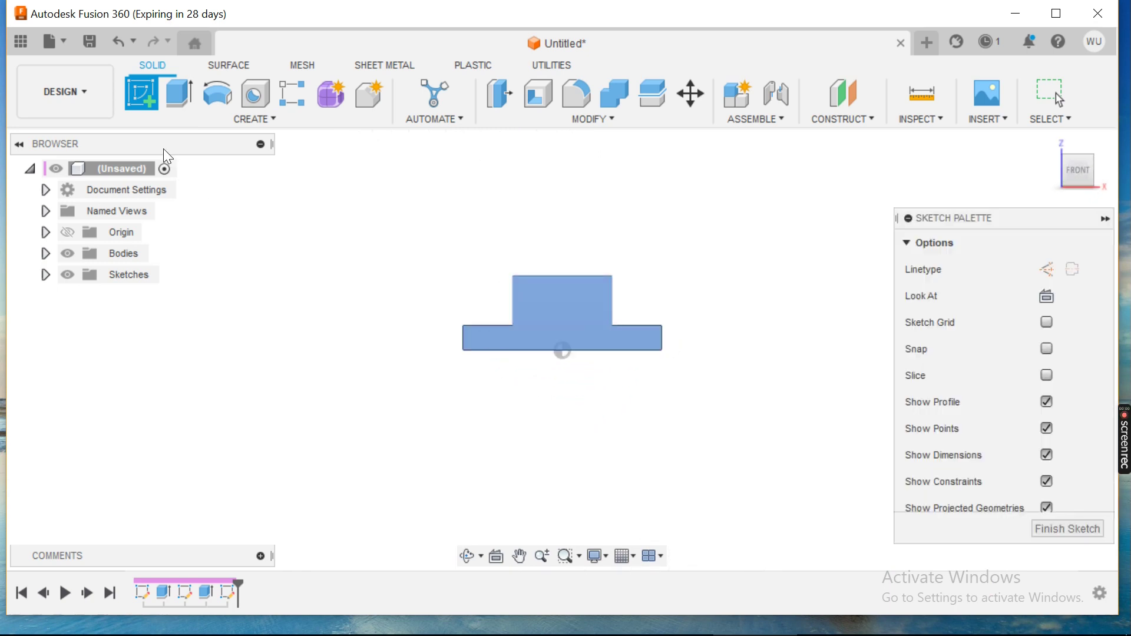
left_click(218, 93)
left_click(563, 275)
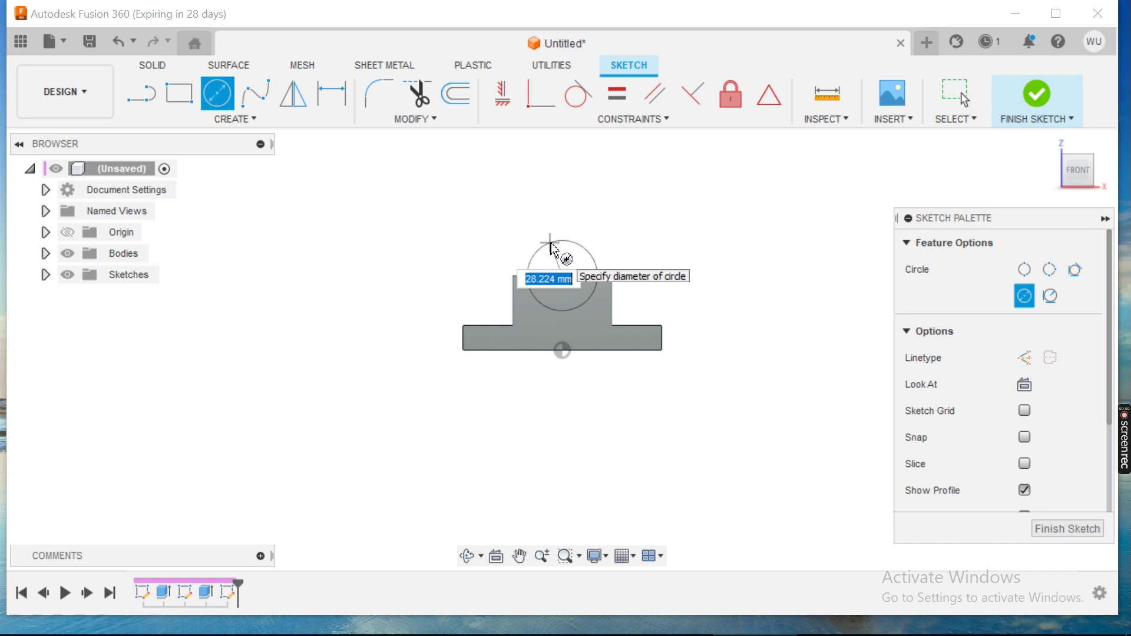
type("24")
key("Return")
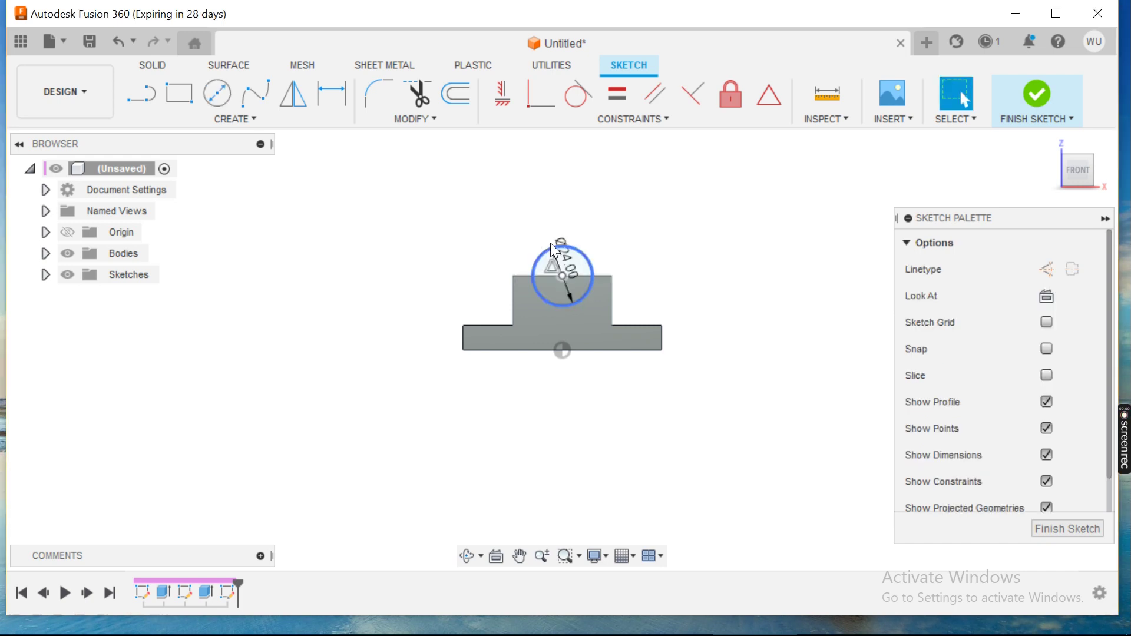
left_click(1044, 88)
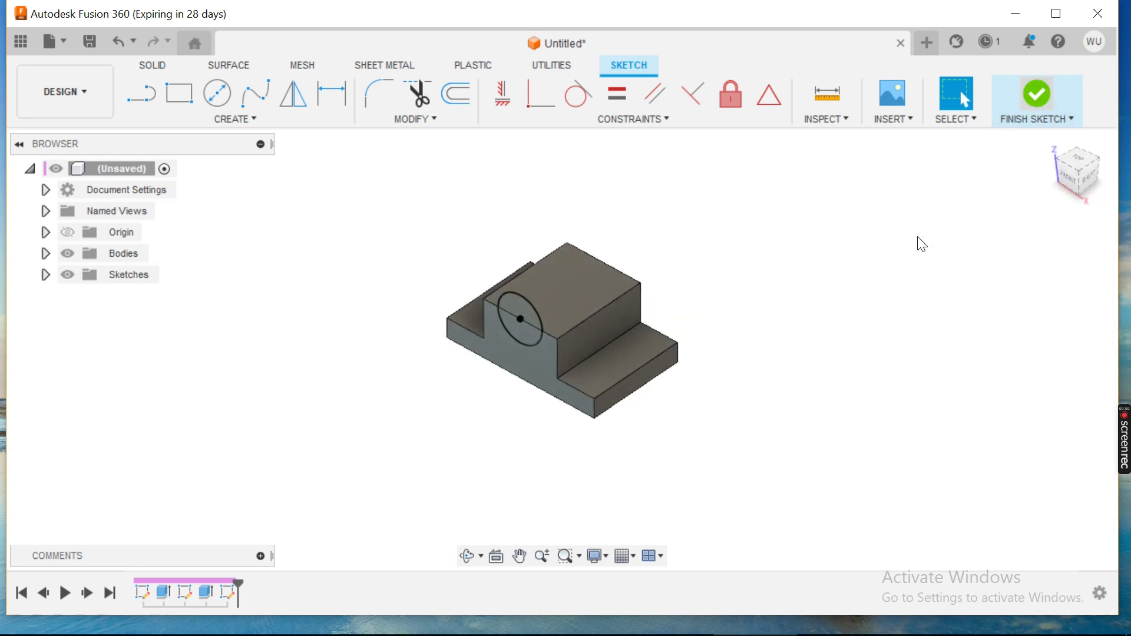
Extrude the circle's lower half by -90 mm as a cut through the block to form the rounded groove.
left_click(171, 100)
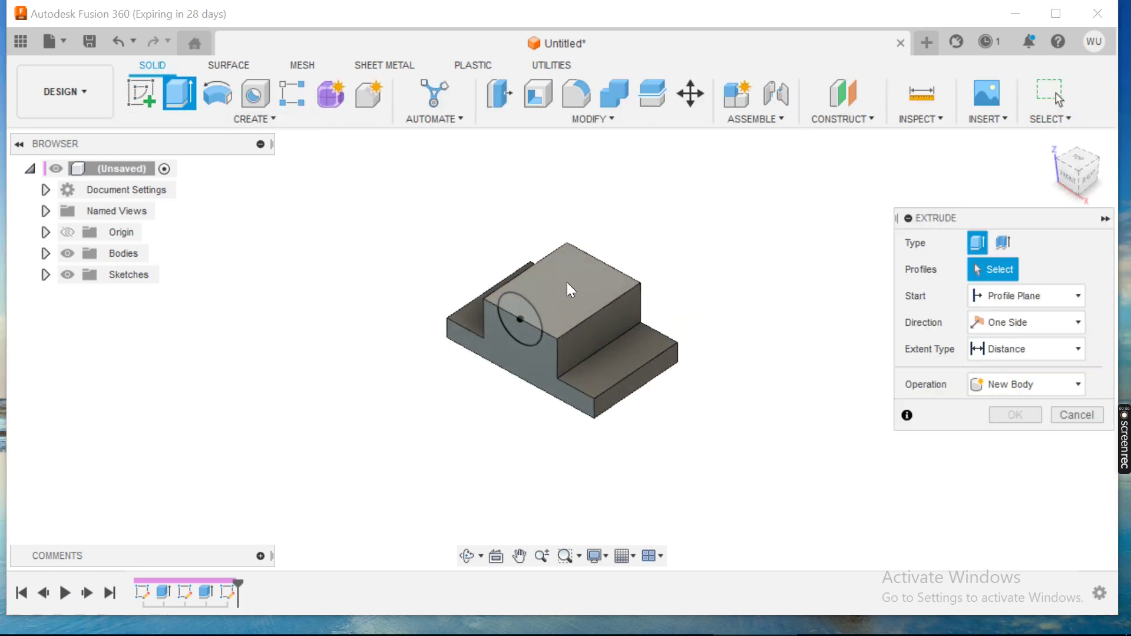
left_click(527, 331)
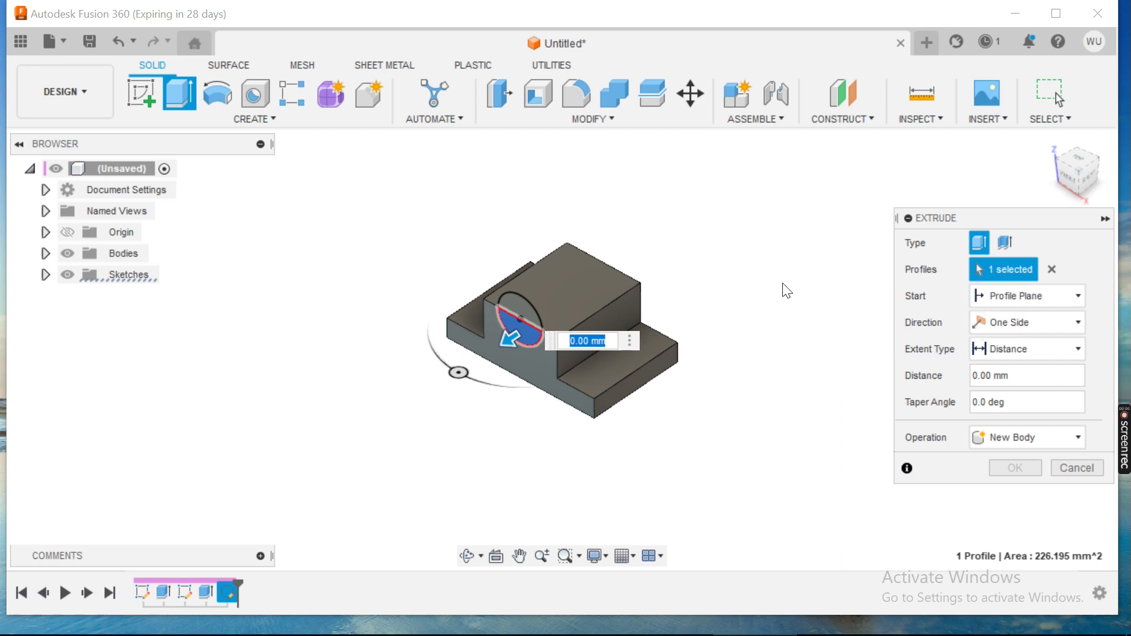
left_click_drag(512, 346, 679, 223)
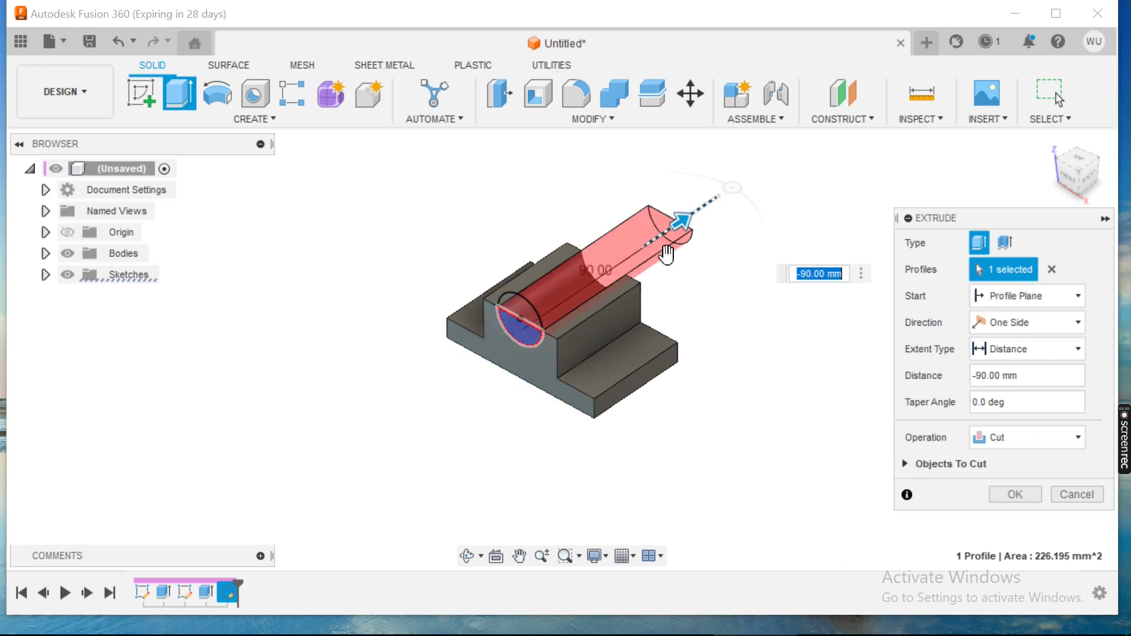
left_click(1006, 492)
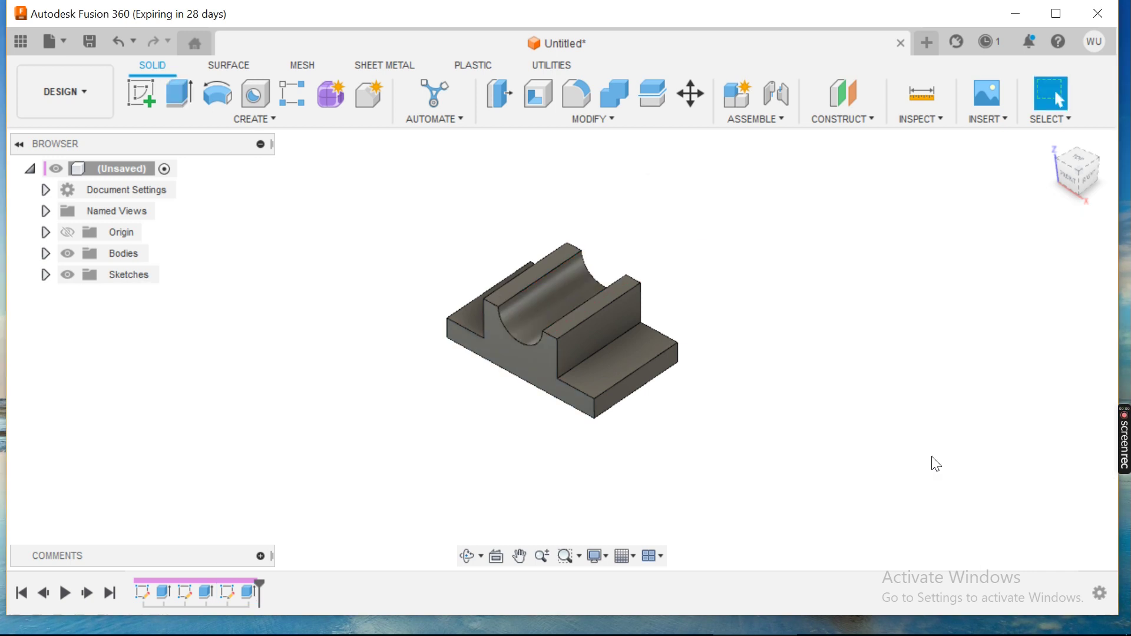
Consult the Model 14 drawing in Photos for the side ribs and return to the part in Fusion 360.
left_click(1052, 142)
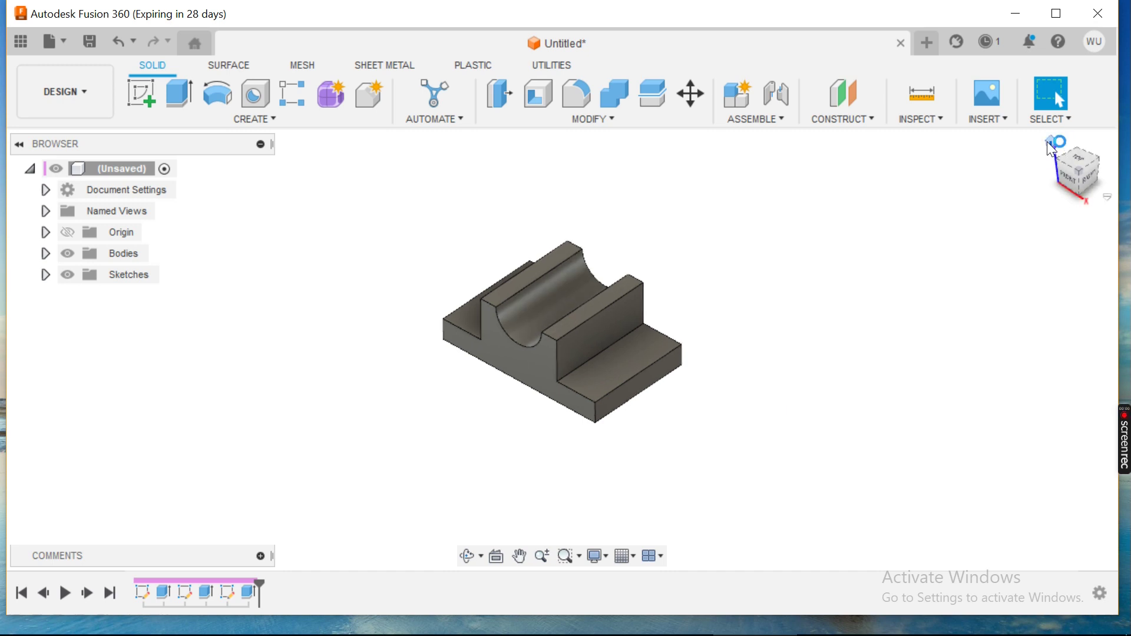
left_click(840, 623)
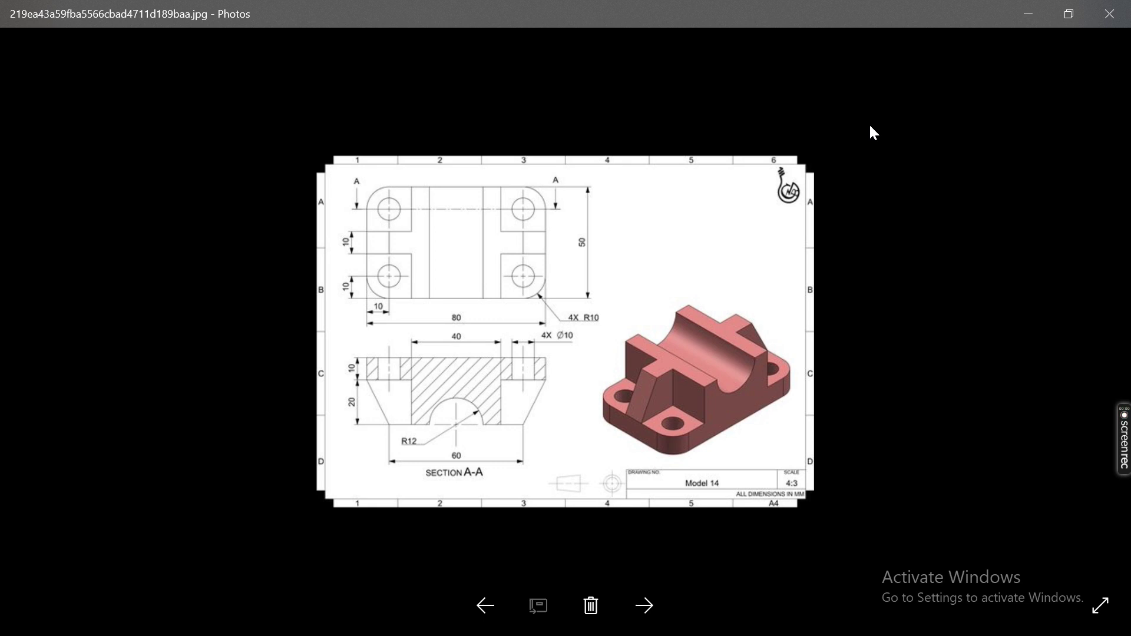
left_click(1023, 19)
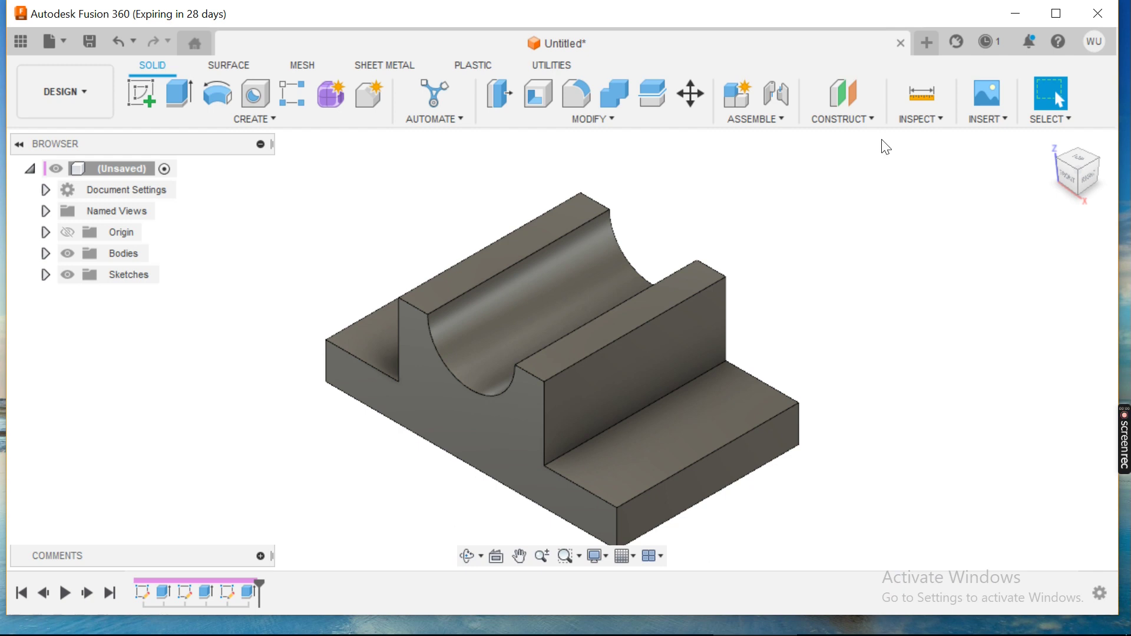
left_click(865, 119)
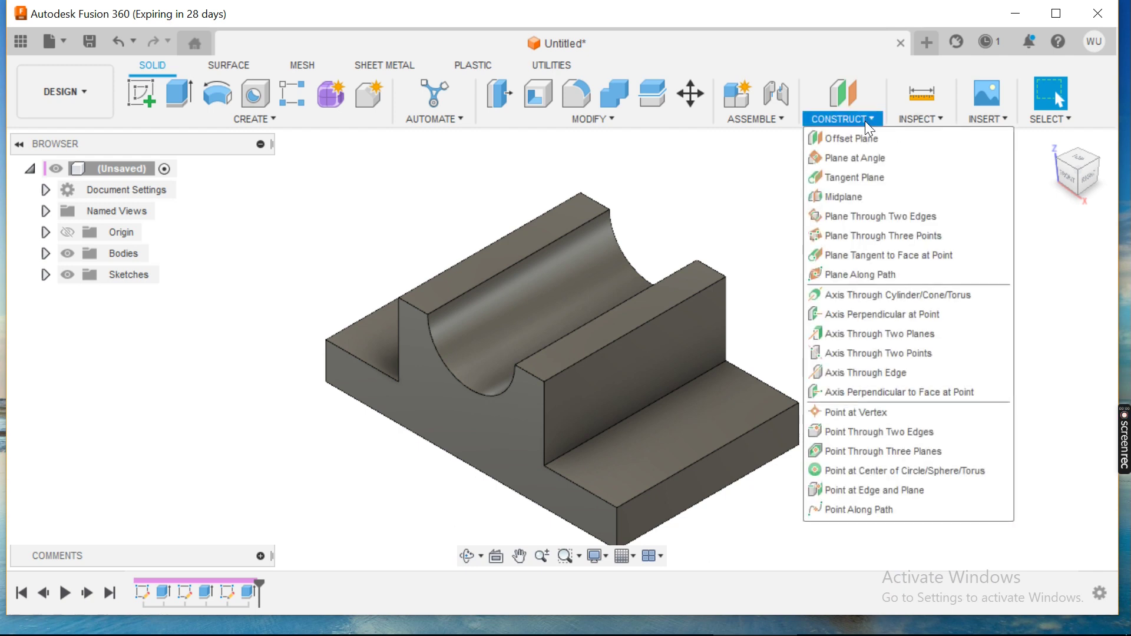
left_click(867, 156)
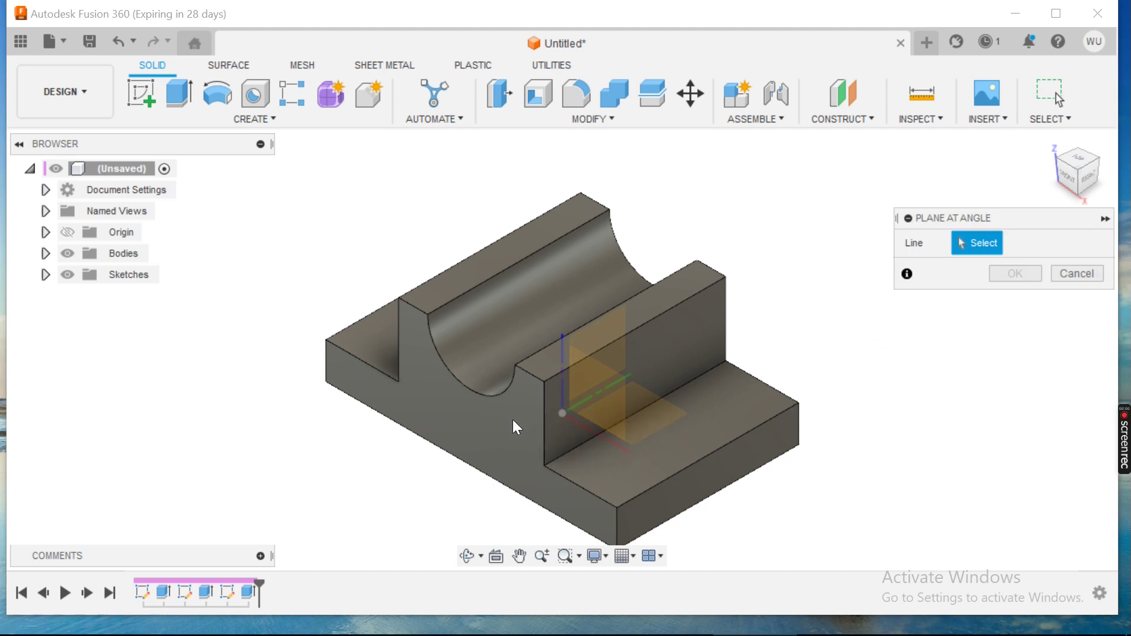
middle_click_drag(828, 286, 766, 295, "shift")
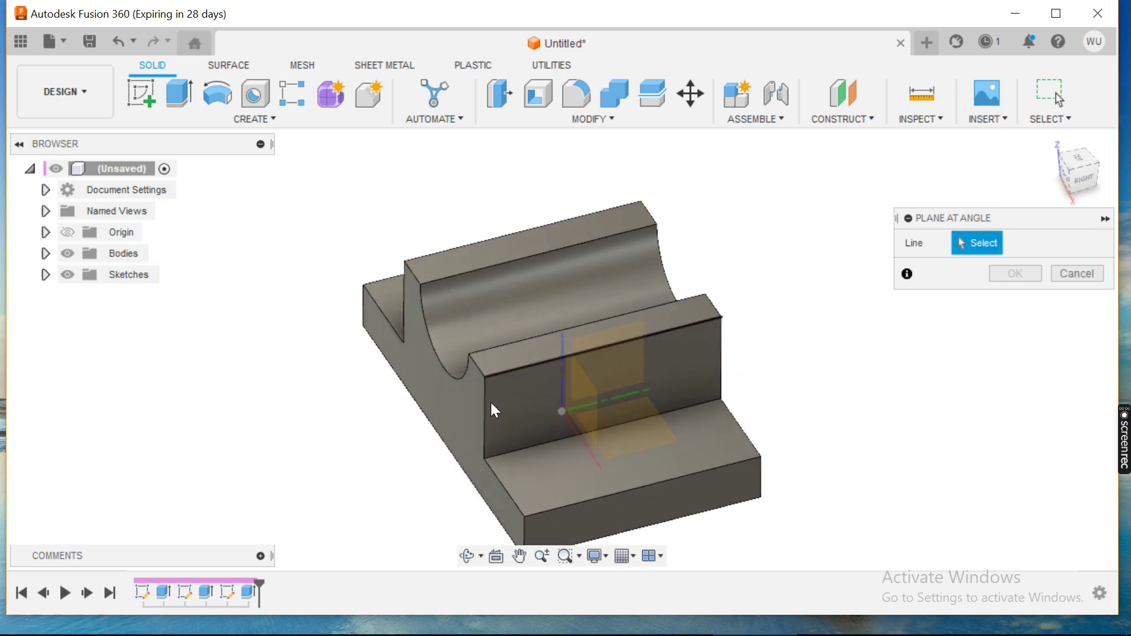
Create a midplane between the part's front and back faces.
left_click(869, 117)
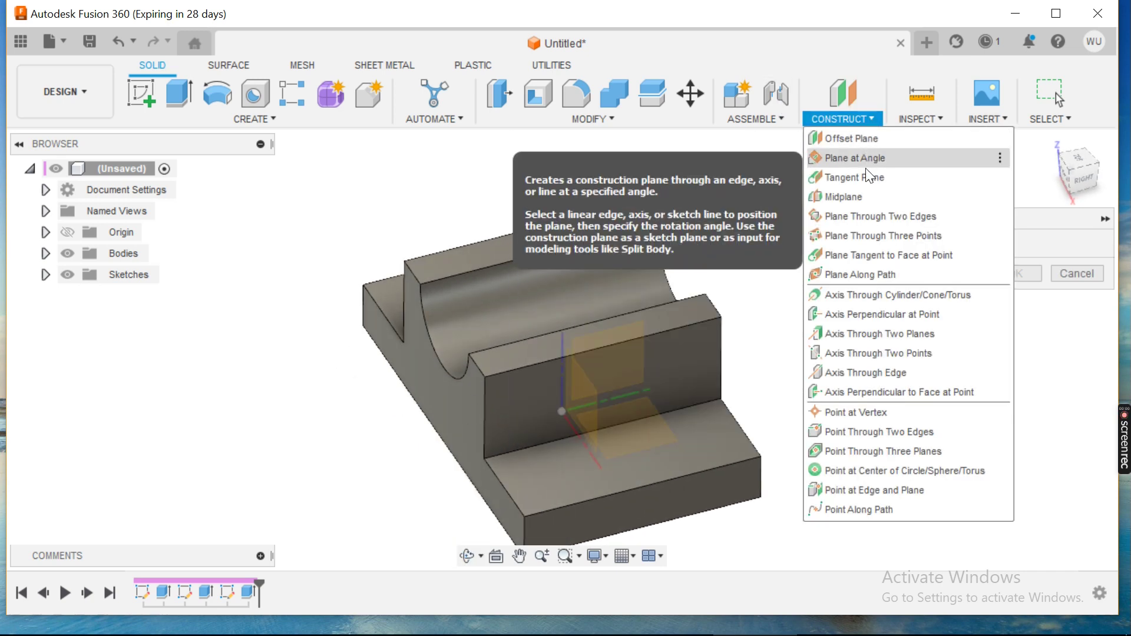
left_click(864, 197)
left_click(462, 391)
middle_click_drag(721, 219, 671, 223, "shift")
left_click(656, 390)
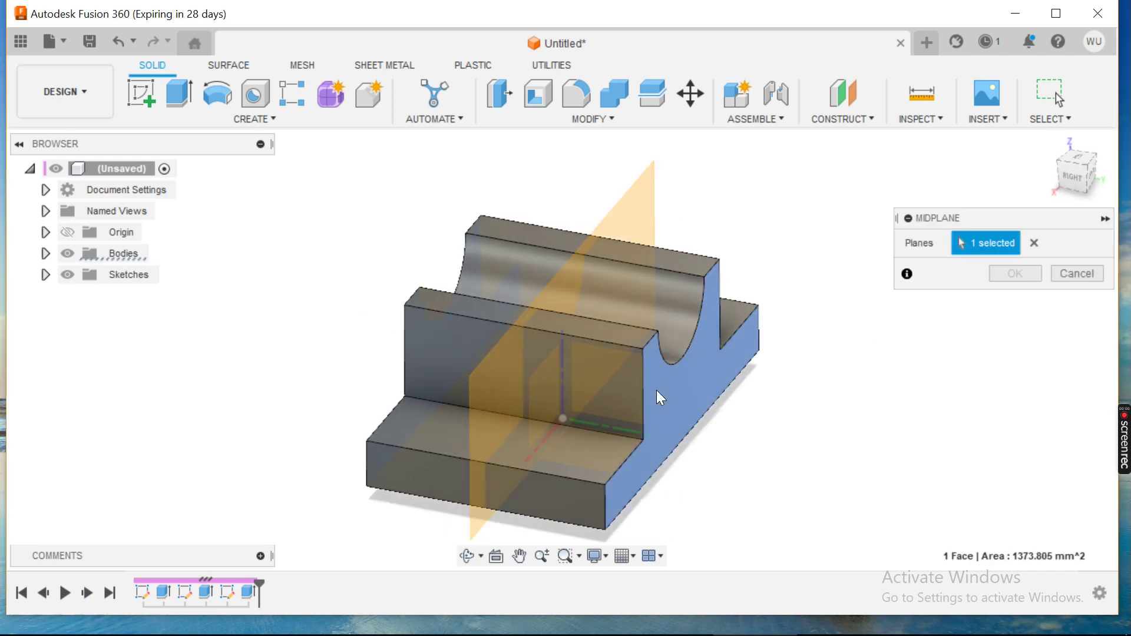
left_click(1014, 272)
middle_click_drag(795, 250, 935, 213, "shift")
key("Escape")
On the midplane, after checking the Photos drawing, sketch a closed rib profile beside the block in Fusion 360, about 10 mm wide on top and 20 mm tall.
left_click(148, 95)
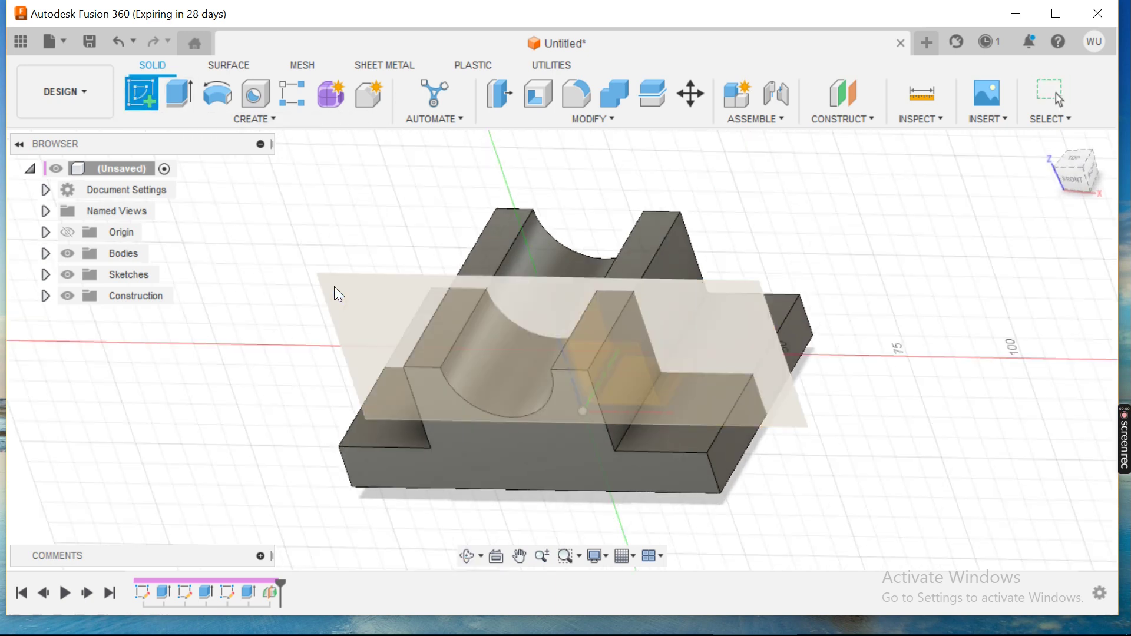
left_click(342, 297)
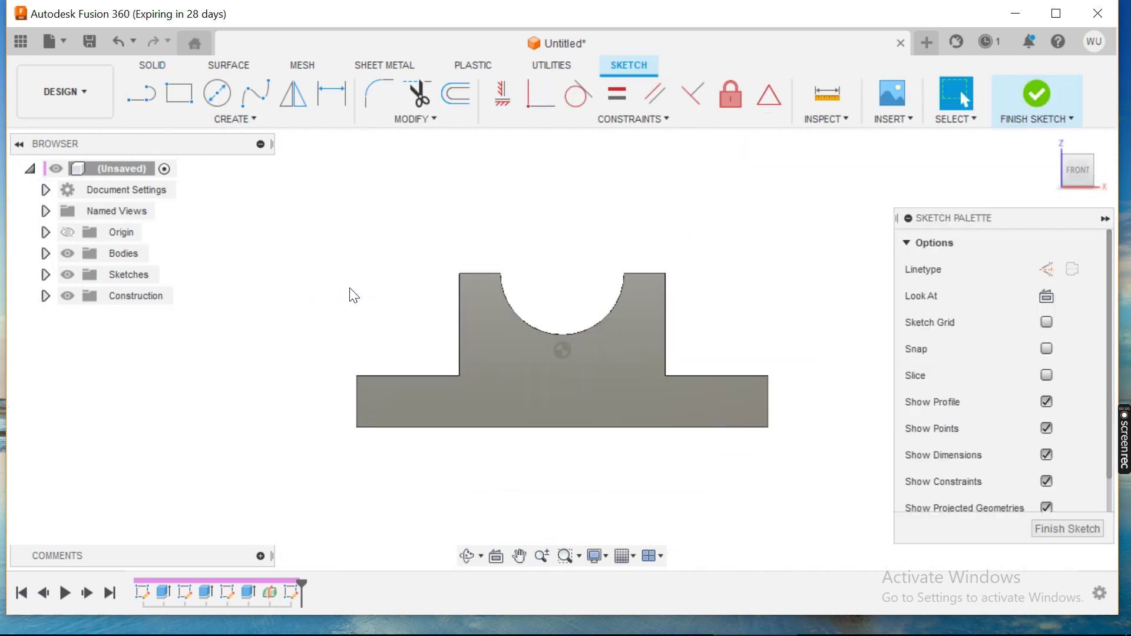
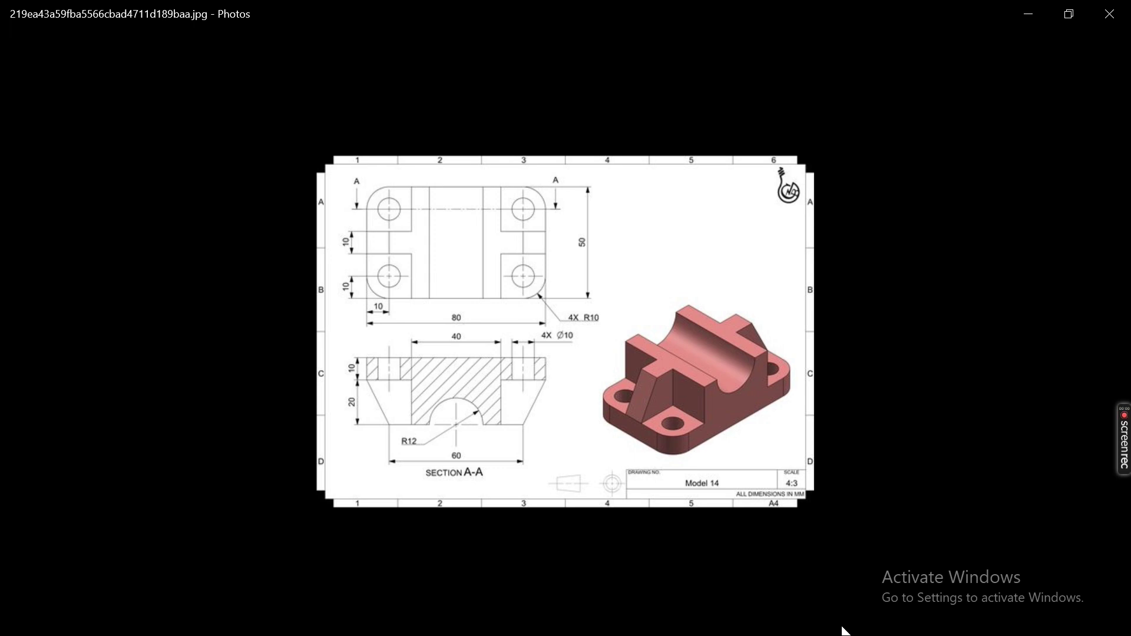
mouse_move(846, 631)
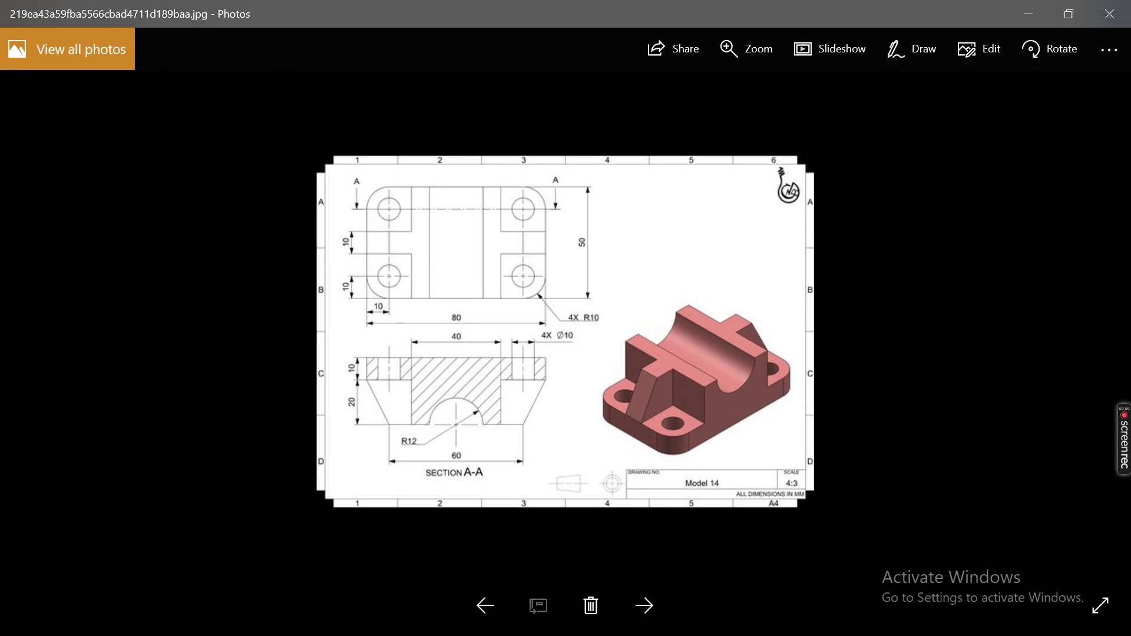
left_click(1038, 8)
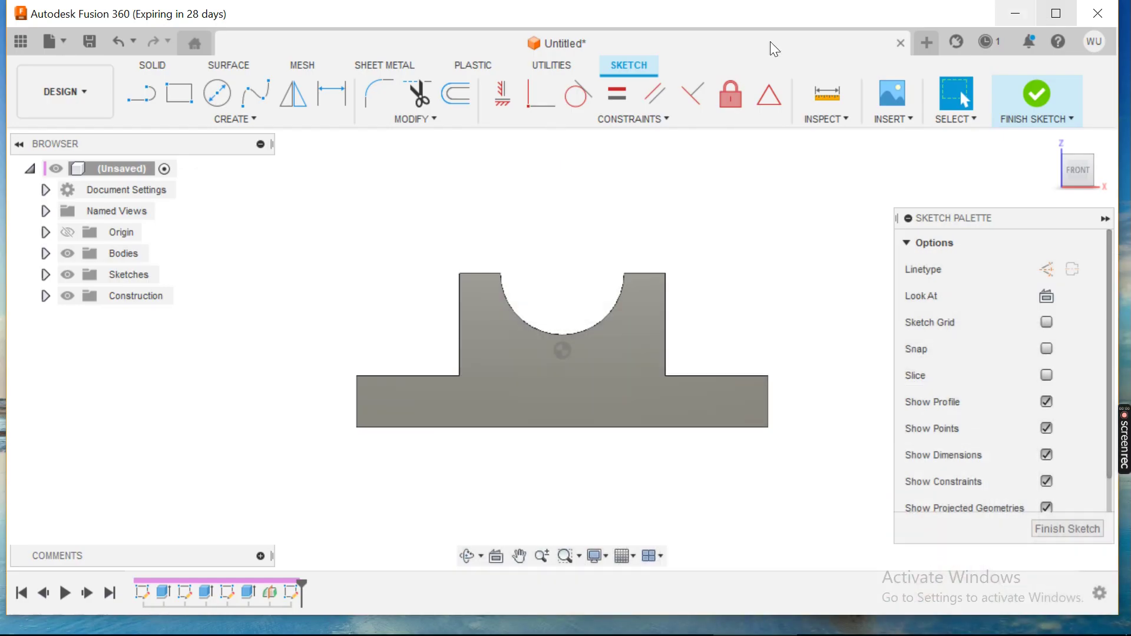
left_click(144, 89)
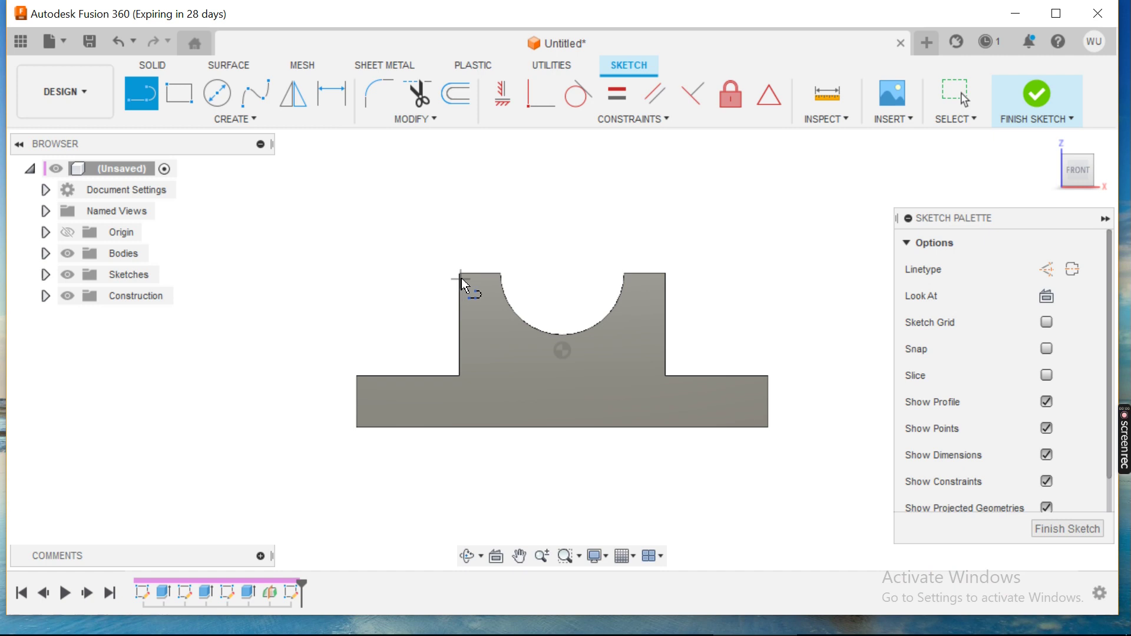
left_click(408, 274)
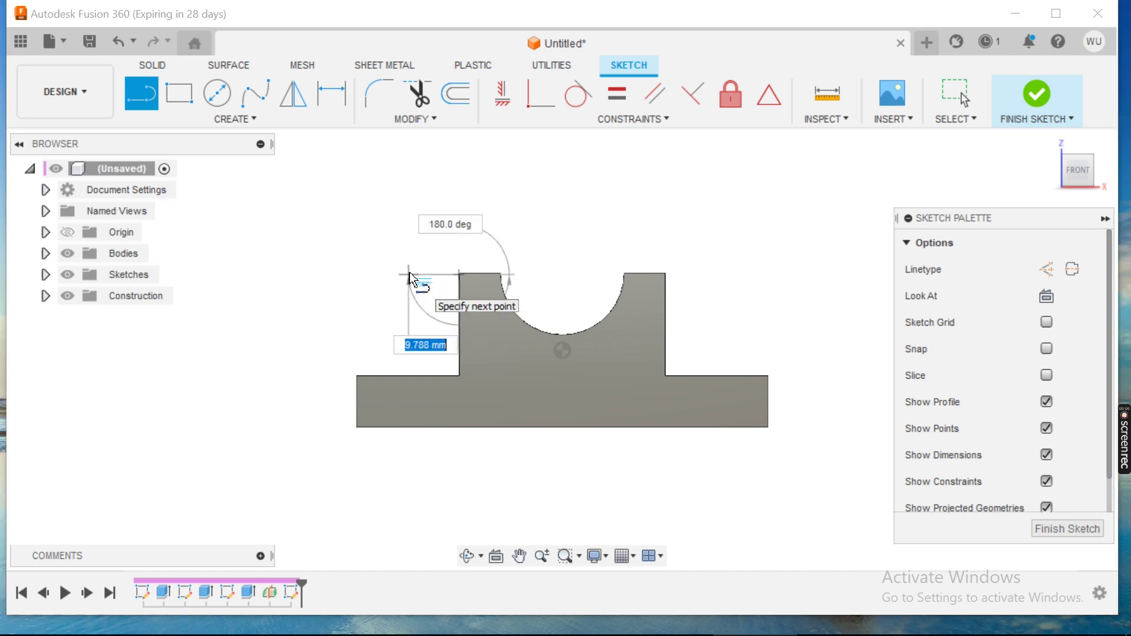
left_click(358, 376)
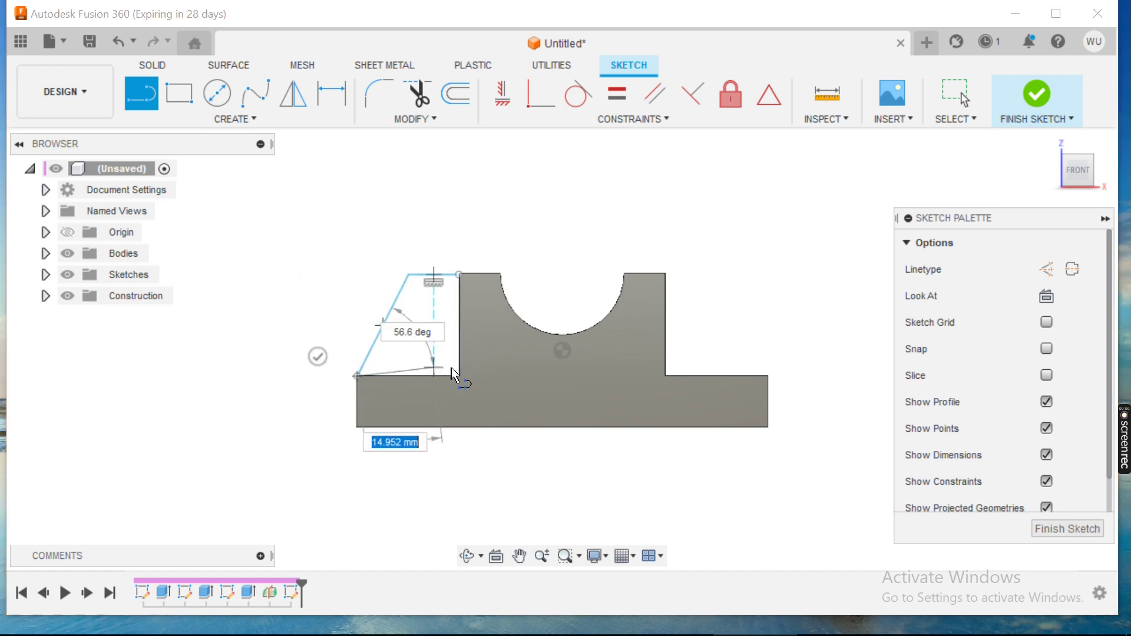
left_click(457, 374)
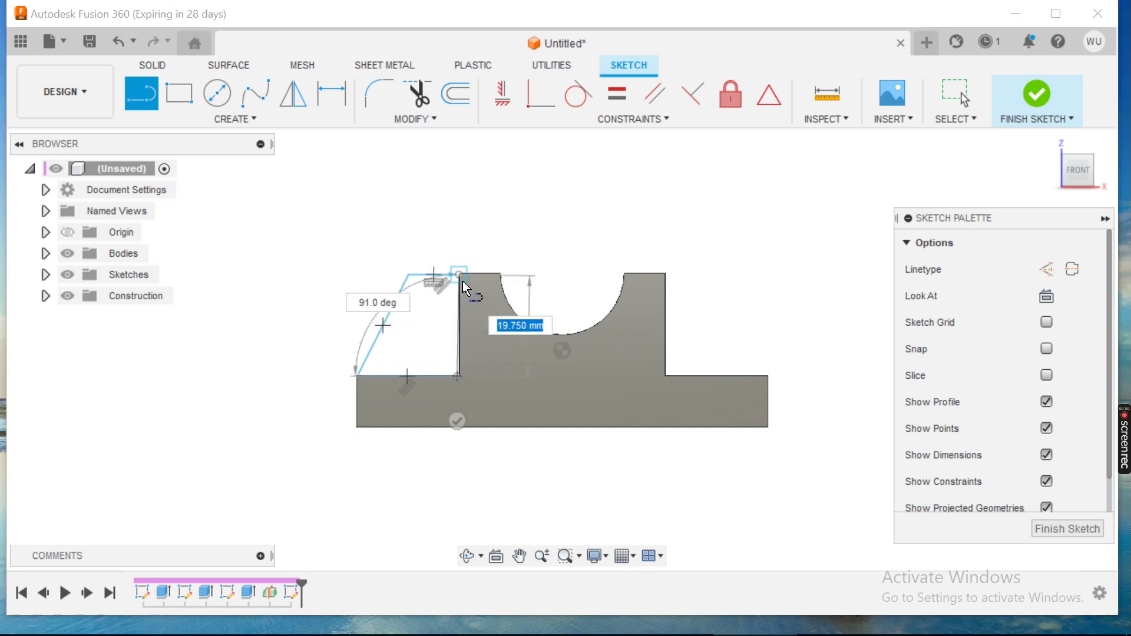
left_click(459, 275)
Apply a coincident constraint between the rib profile's upper inner corner and the block's adjacent top corner.
scroll(472, 280, "down", 2)
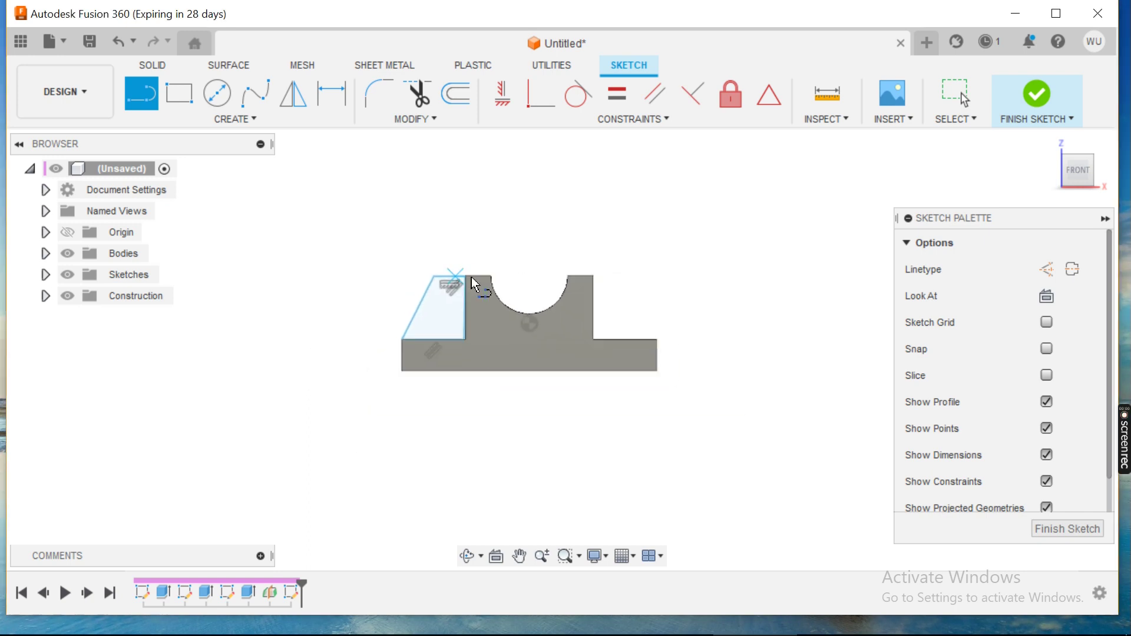
scroll(471, 280, "up", 5)
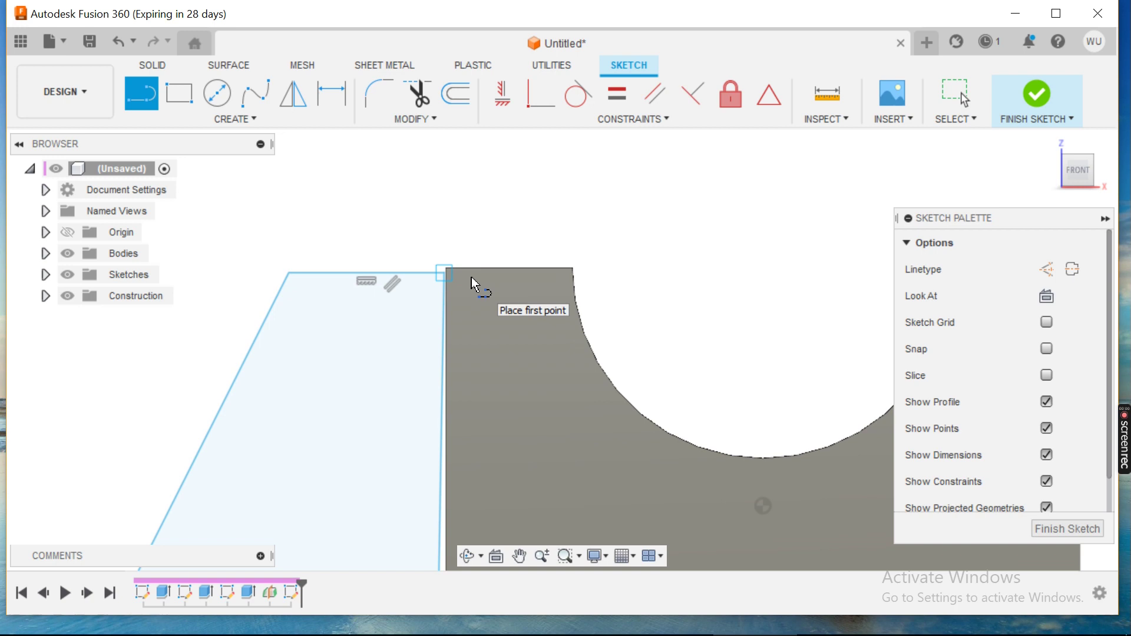
scroll(458, 284, "up", 5)
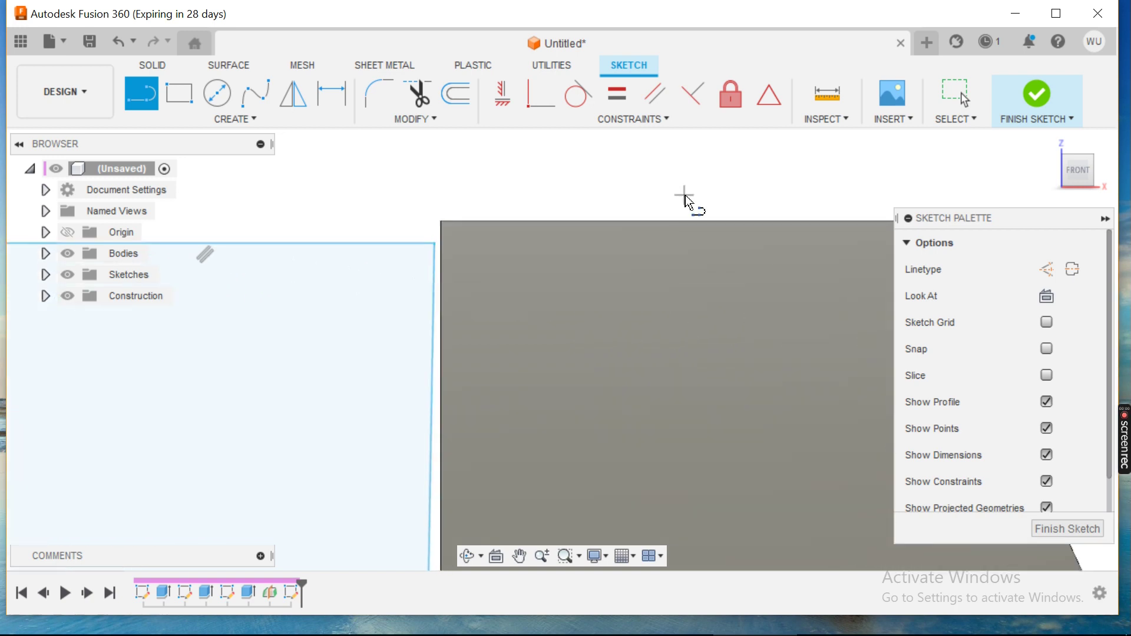
left_click(646, 121)
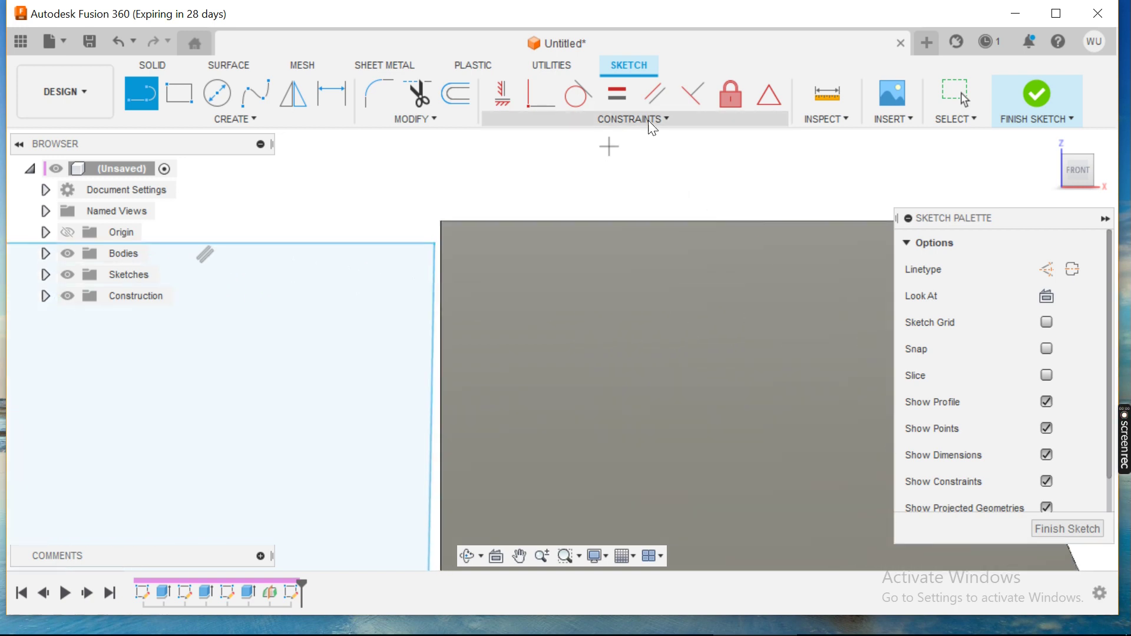
left_click(580, 157)
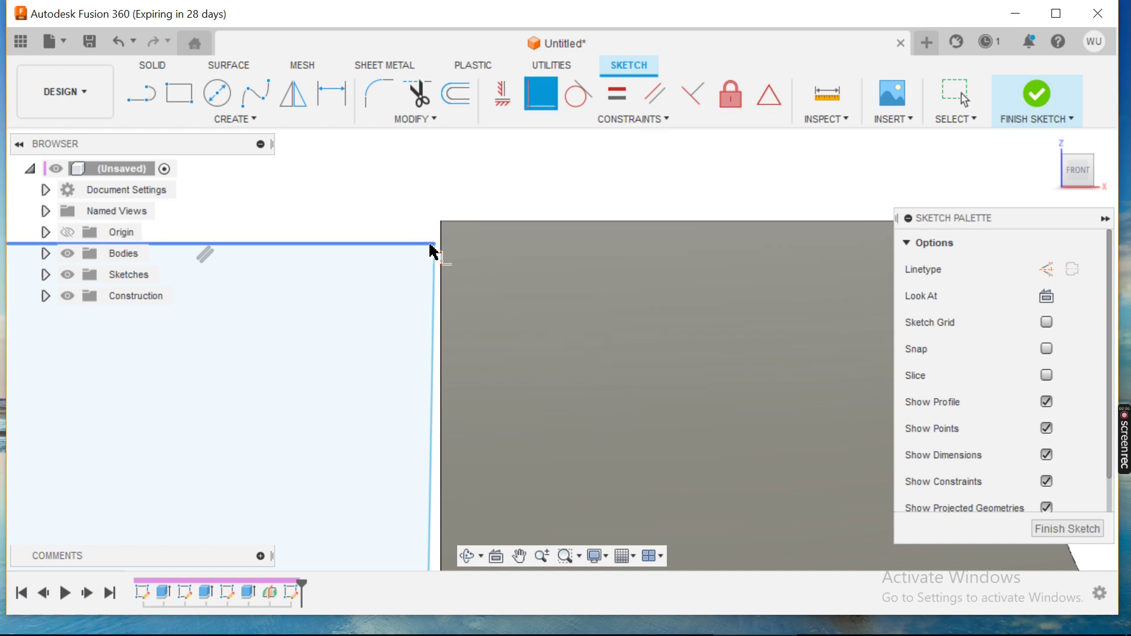
left_click(435, 243)
left_click(440, 222)
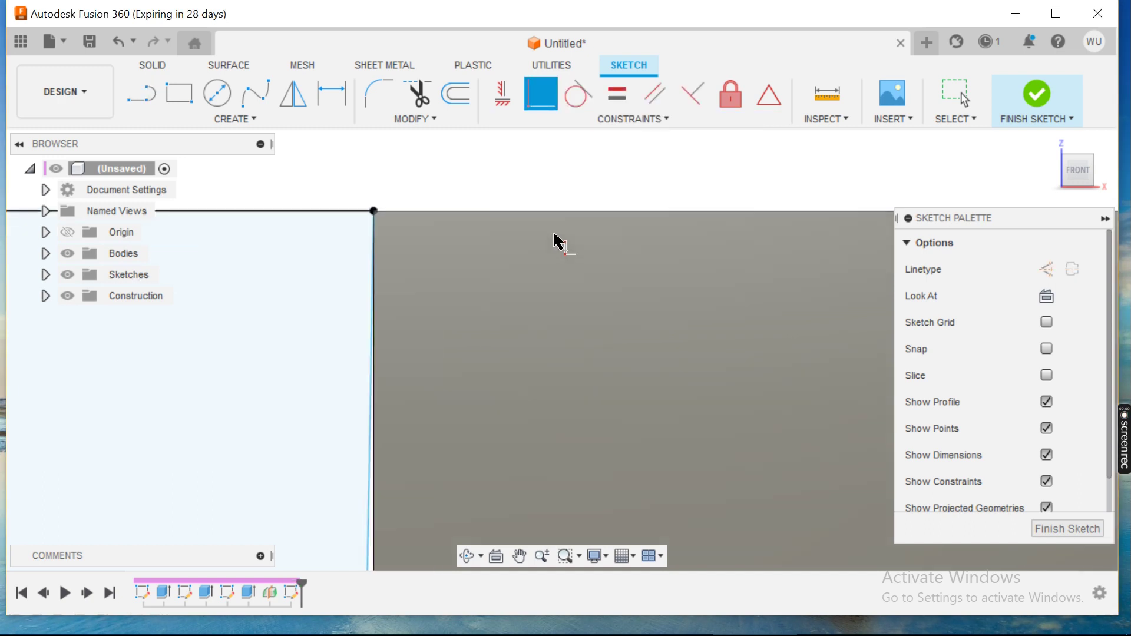
Apply a coincident constraint between the rib profile's lower inner corner and the corner where the block meets the base plate.
scroll(560, 239, "down", 5)
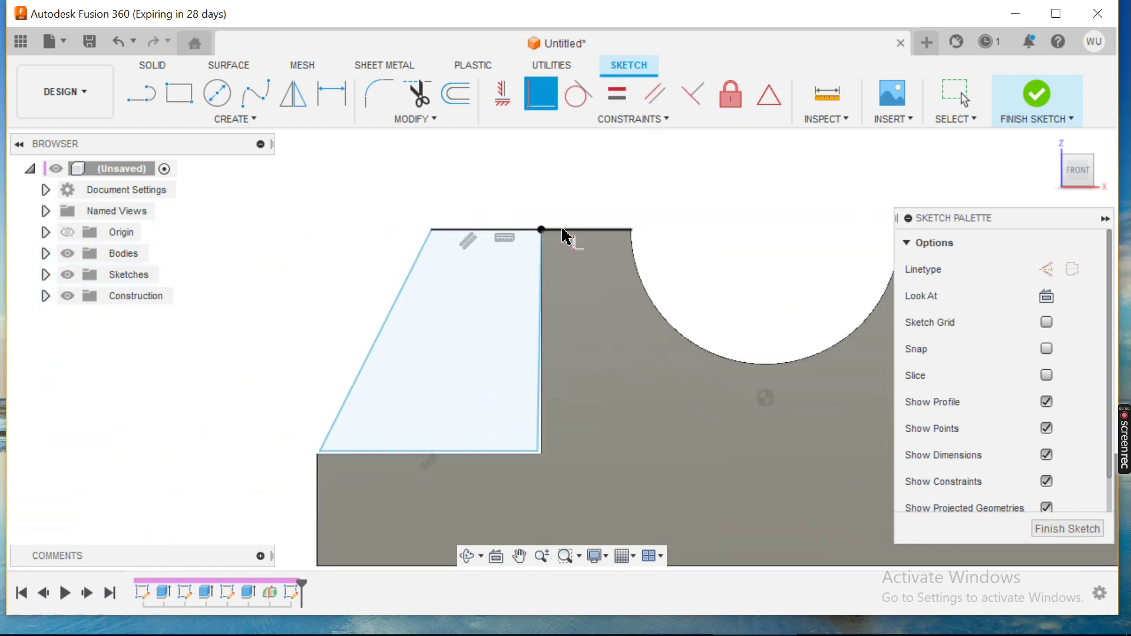
scroll(540, 385, "up", 2)
scroll(526, 504, "up", 4)
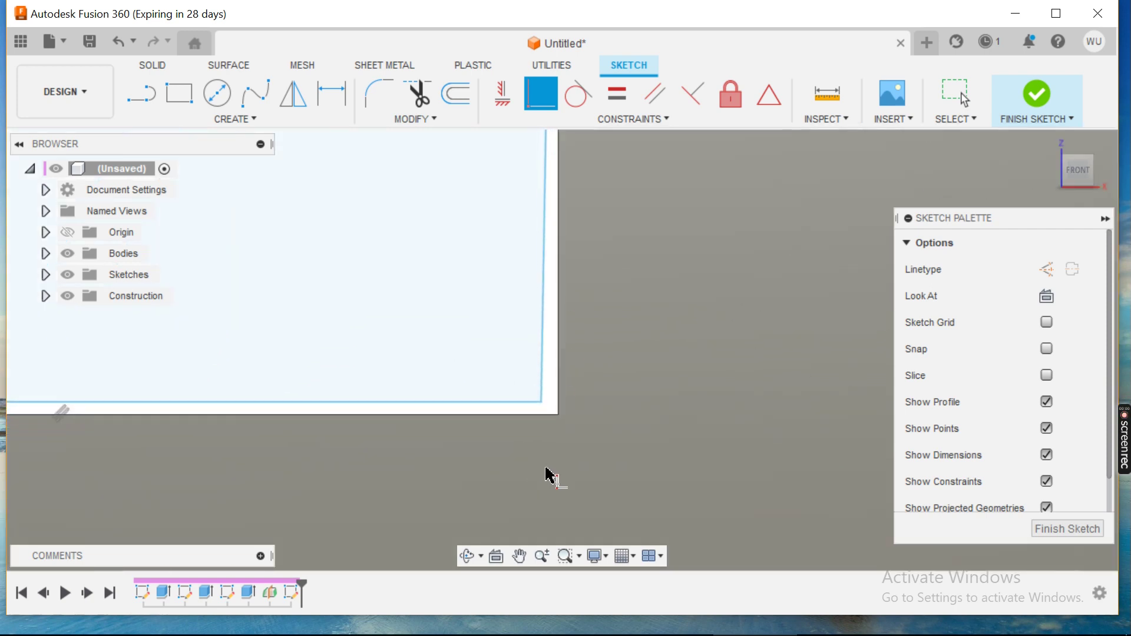
left_click(538, 372)
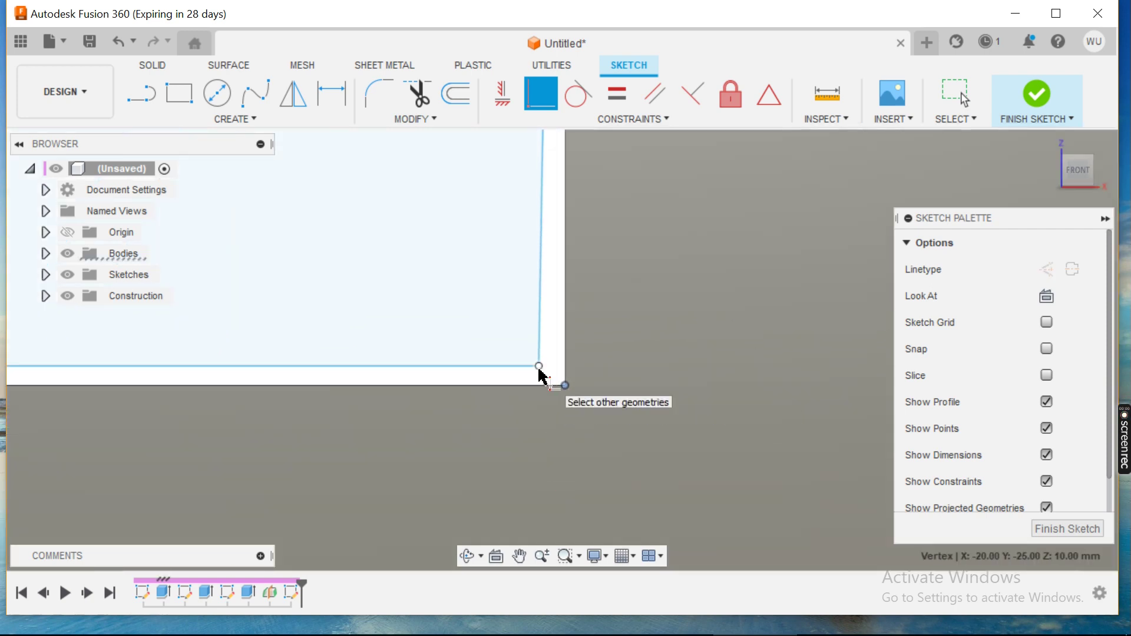
left_click(540, 377)
scroll(556, 384, "down", 5)
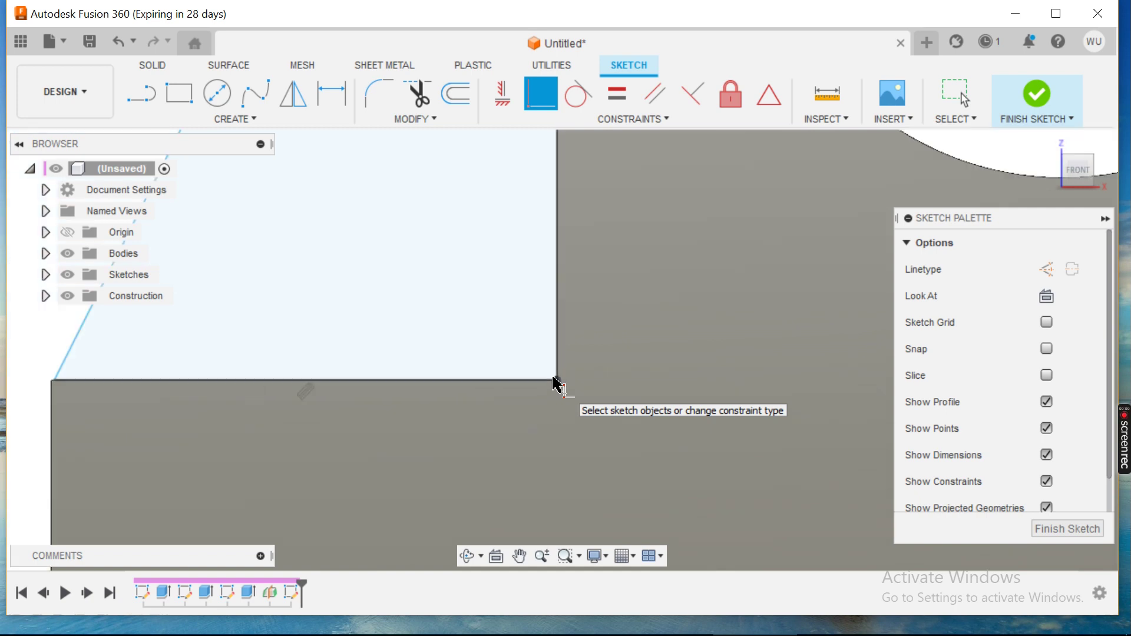
Make the rib profile's lower outer corner coincident with the base plate's top outer corner.
scroll(330, 375, "up", 5)
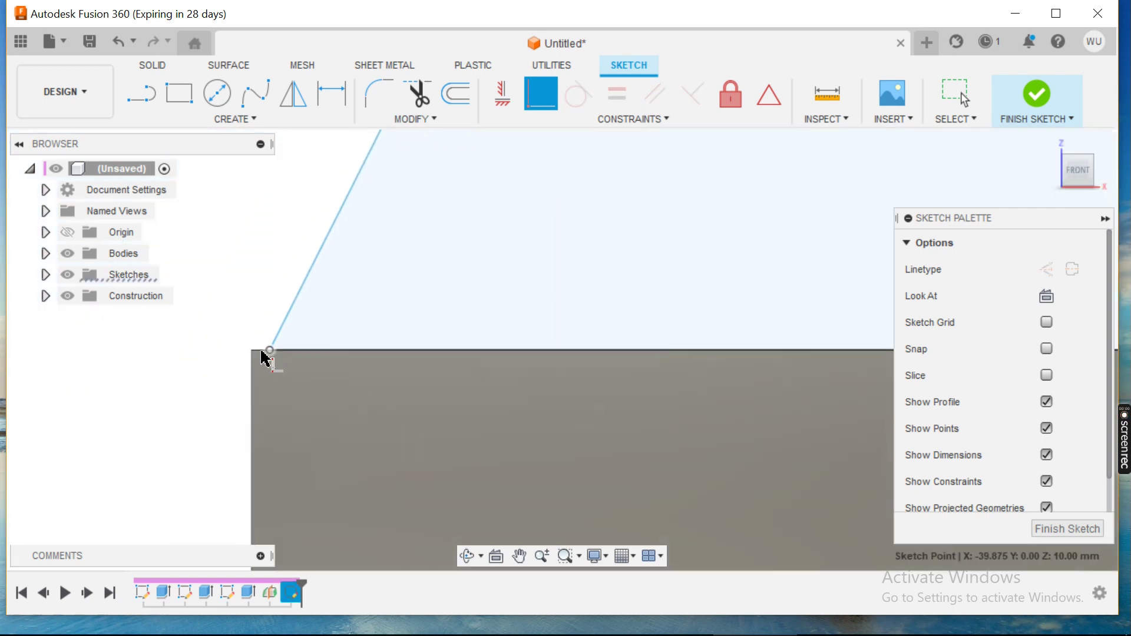
middle_click_drag(255, 359, 389, 383)
scroll(390, 383, "down", 5)
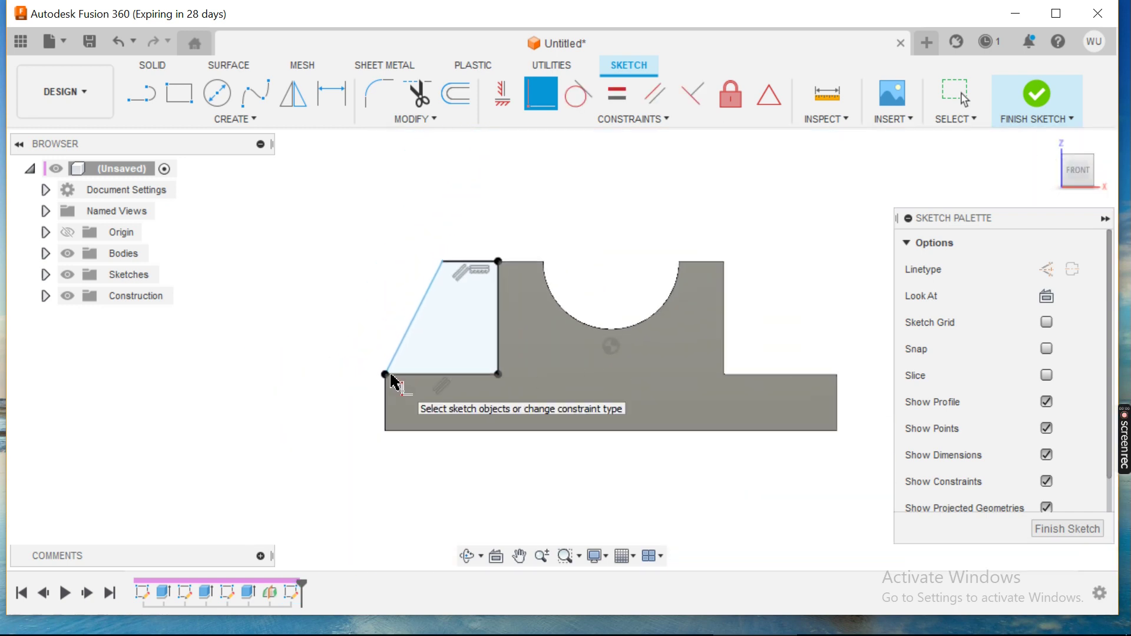
After checking the Photos drawing, dimension the rib profile's top edge at 10 mm in Fusion 360 and finish the sketch.
left_click(840, 626)
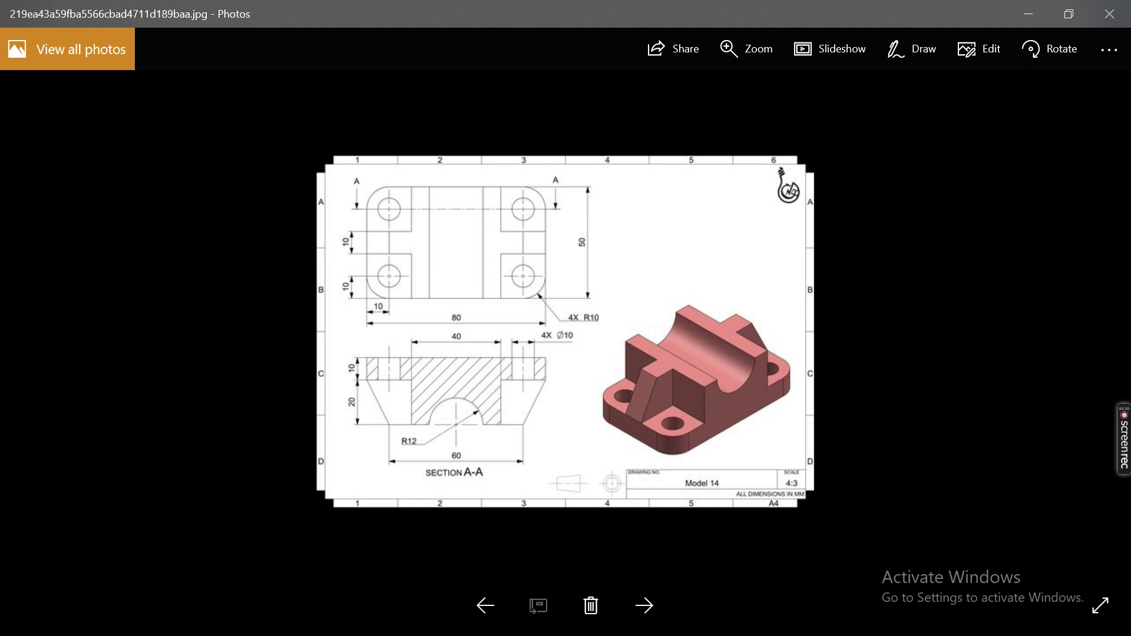
left_click(1028, 14)
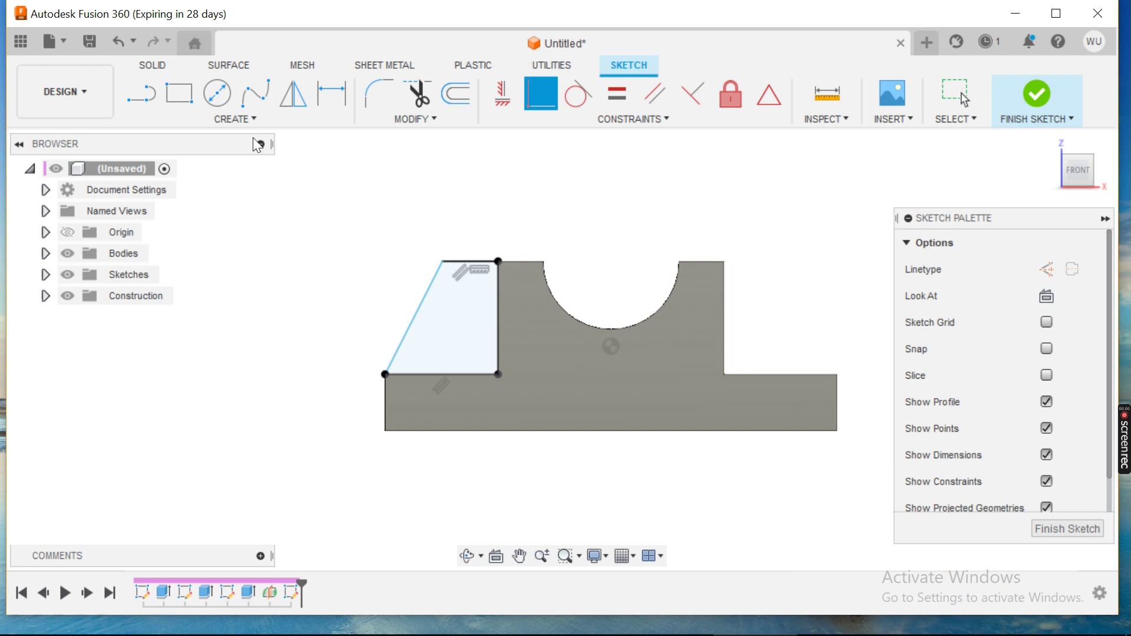
left_click(332, 95)
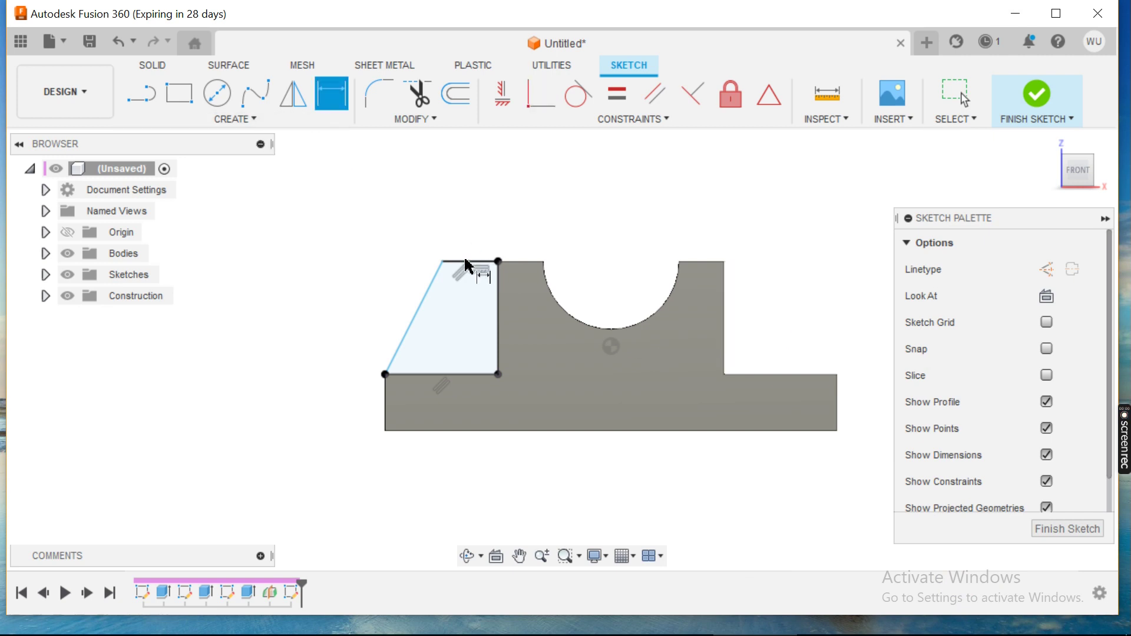
left_click(465, 263)
left_click(466, 247)
type("1")
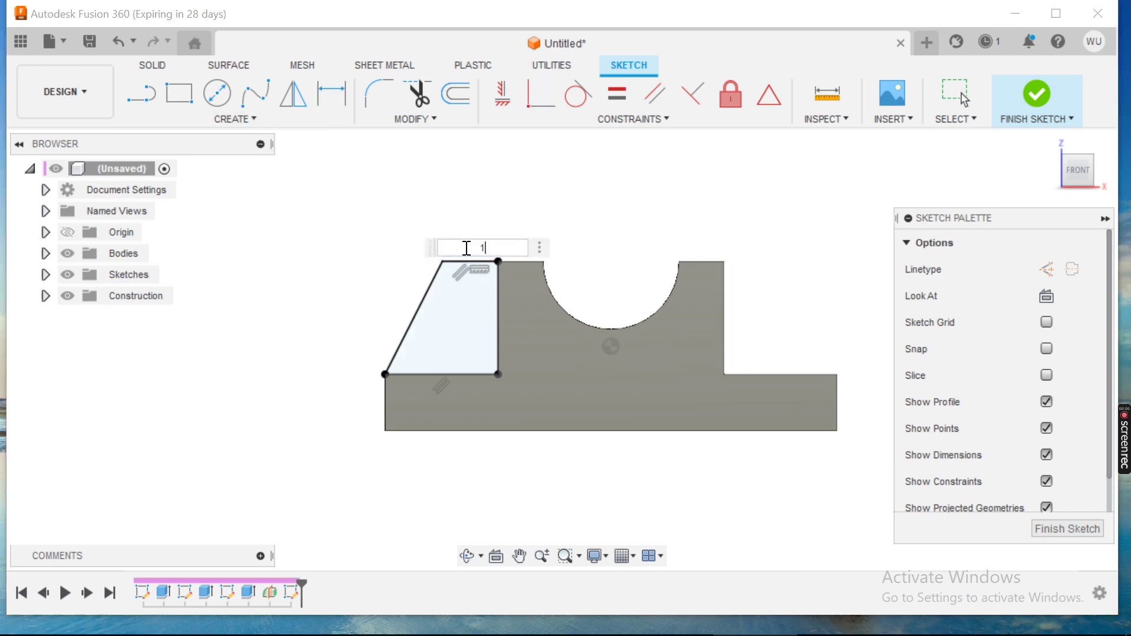
type("0")
key("Return")
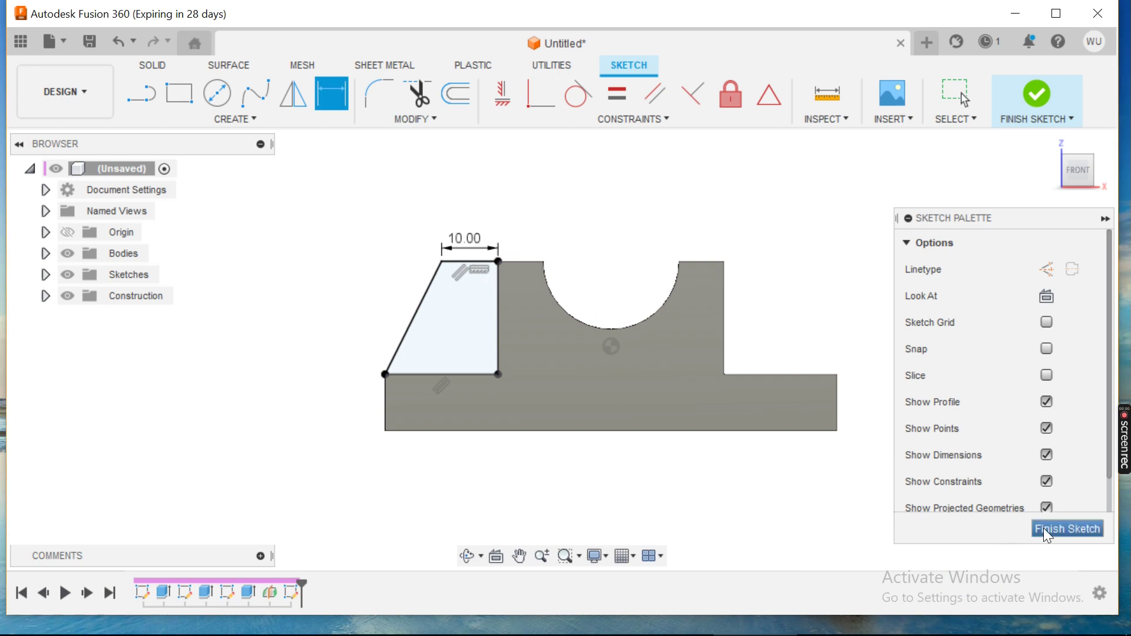
left_click(1049, 529)
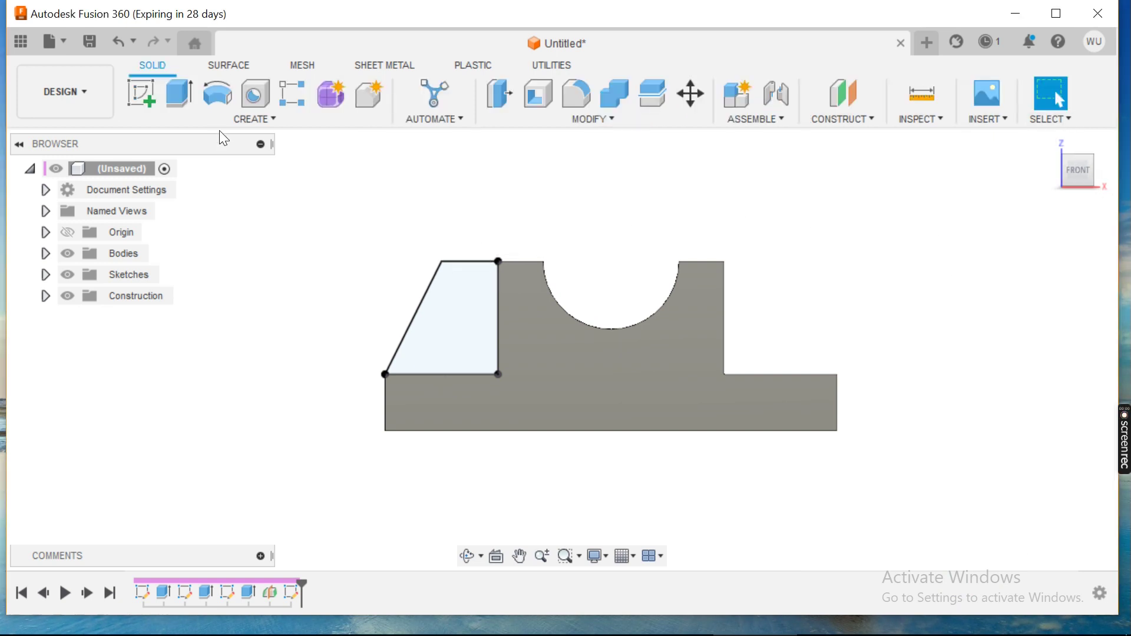
Extrude the rib profile symmetrically with a distance of 10 mm, joined to the body, consulting the drawing in Photos.
middle_click_drag(335, 230, 366, 265, "shift")
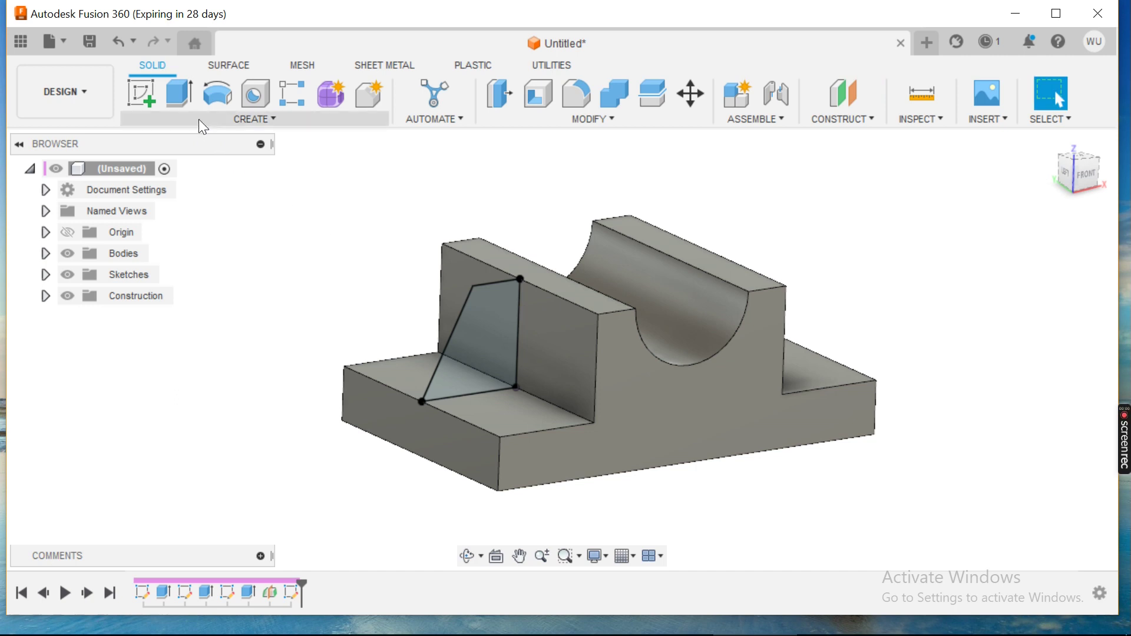
left_click(178, 94)
left_click(996, 324)
left_click(981, 371)
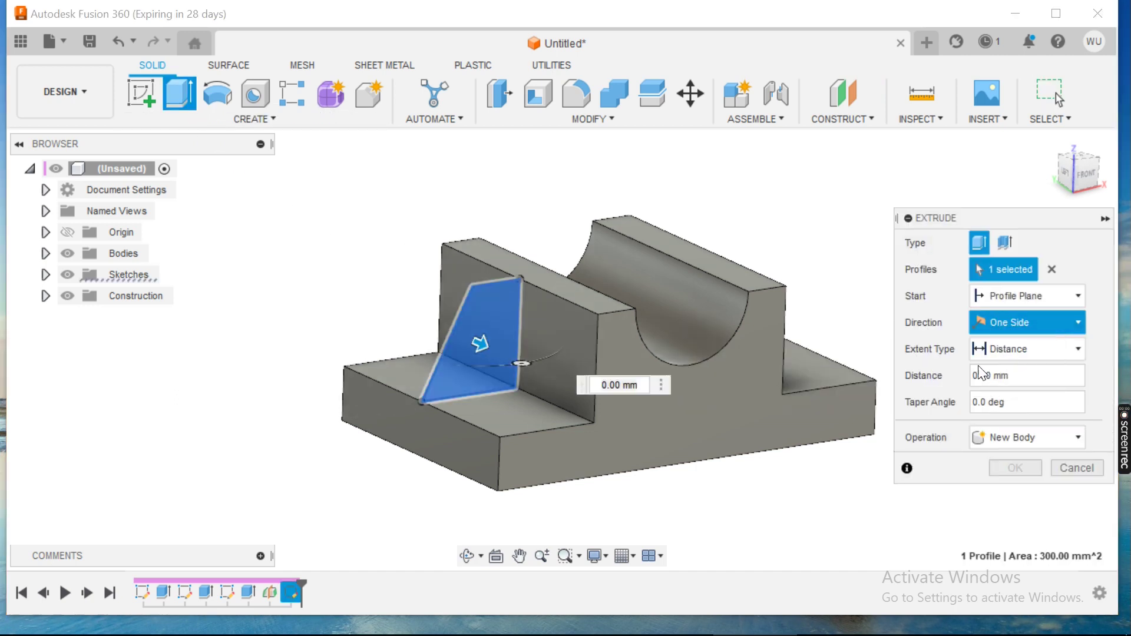
left_click(1011, 327)
left_click(1022, 383)
middle_click_drag(757, 459, 790, 492, "shift")
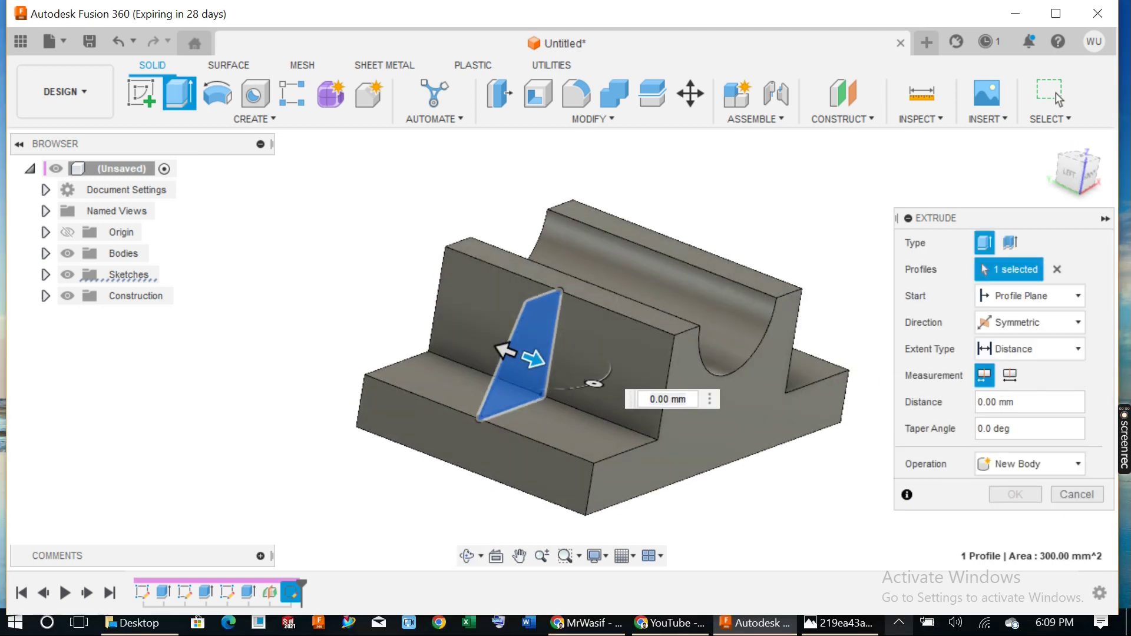
left_click(843, 624)
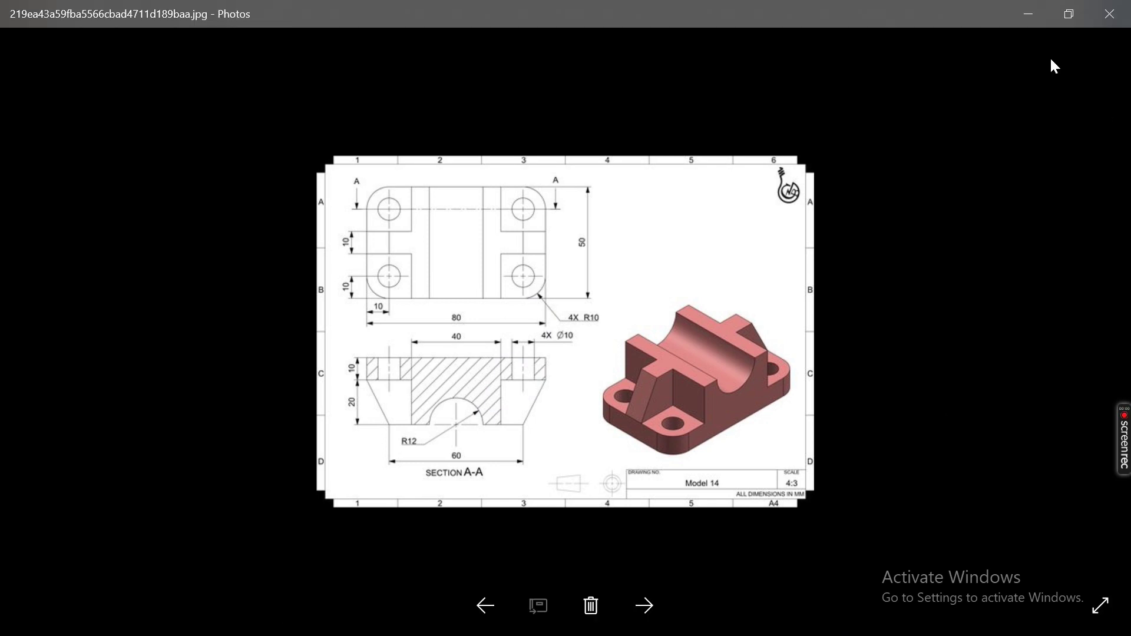
left_click(1037, 18)
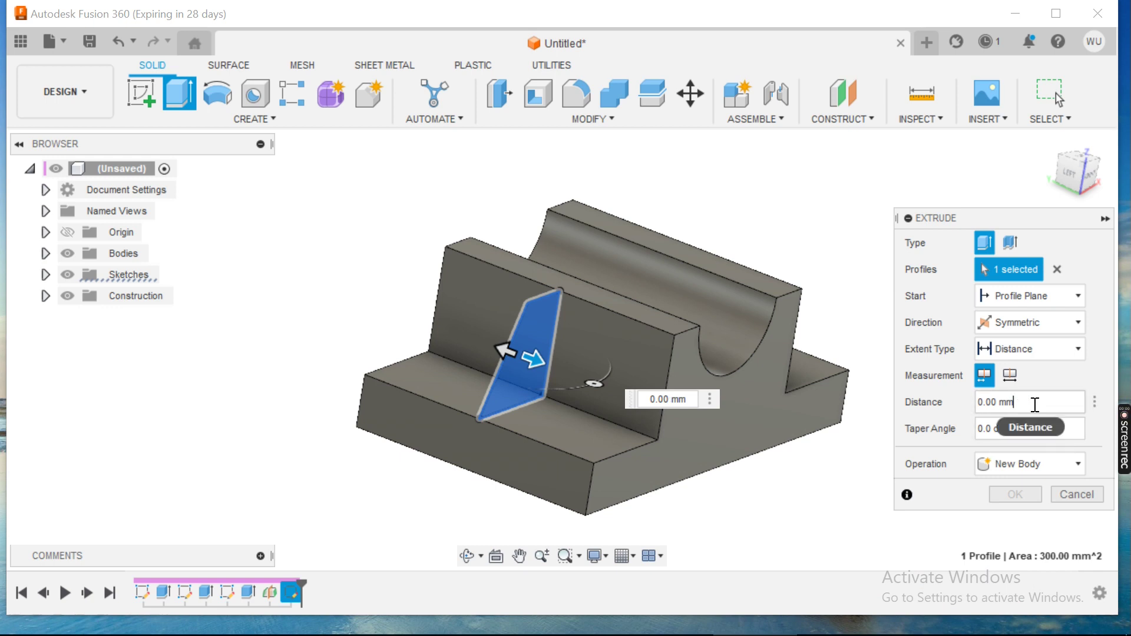
left_click_drag(1032, 406, 949, 405)
type("10")
key("Return")
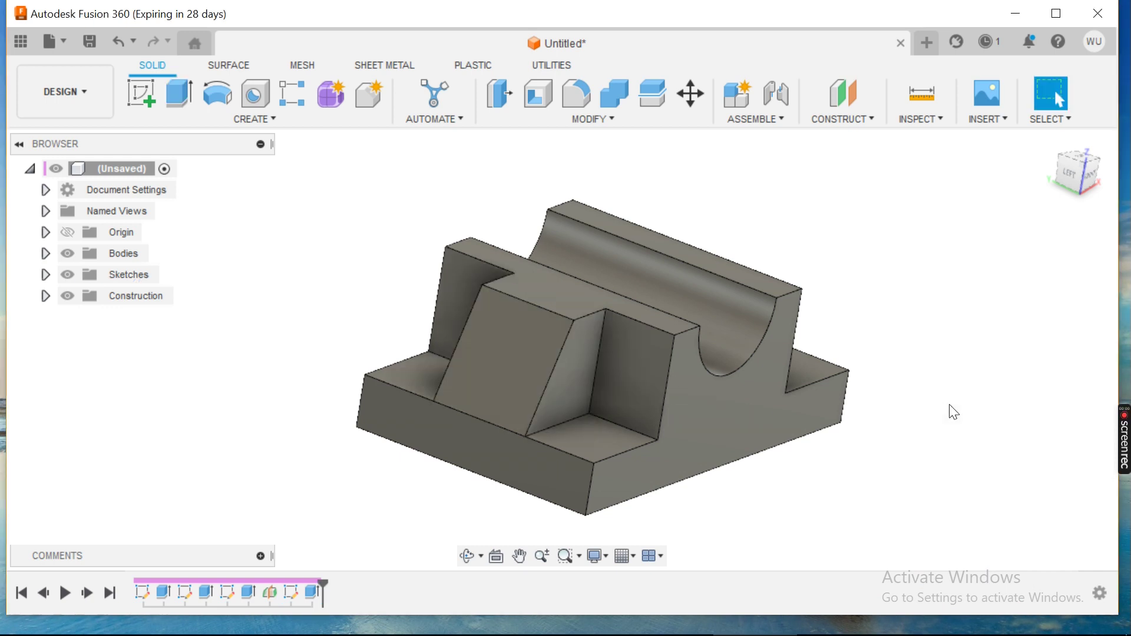
Reduce the rib extrusion's symmetric distance in Fusion 360 to match the 10 mm rib width in the Photos drawing.
middle_click_drag(988, 337, 887, 353, "shift")
left_click(1055, 88)
left_click(853, 625)
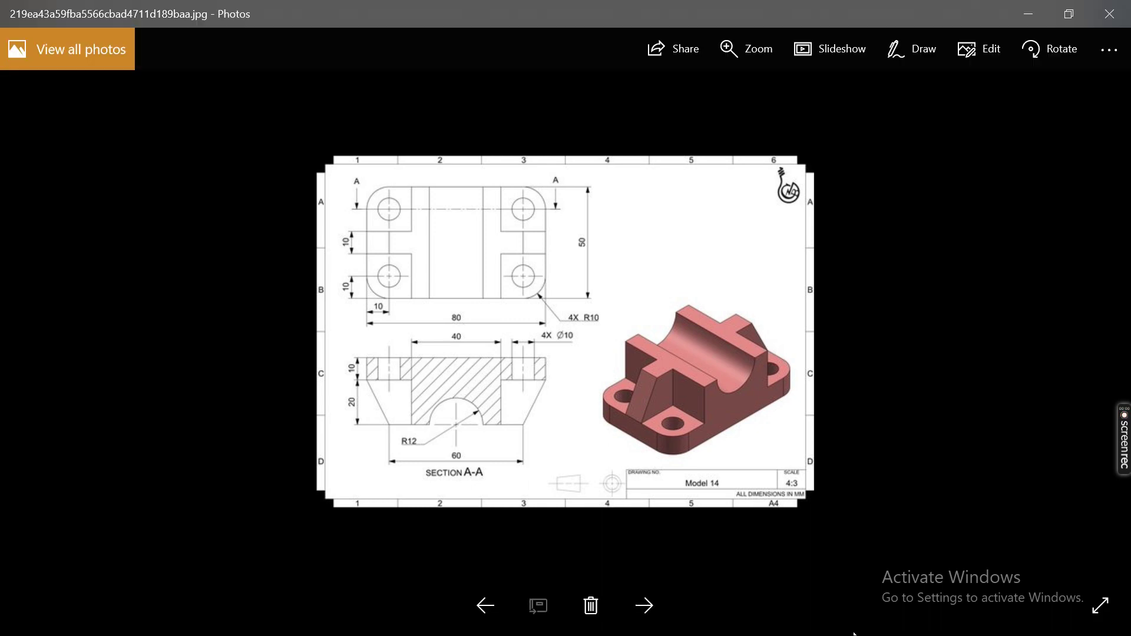
left_click(1042, 20)
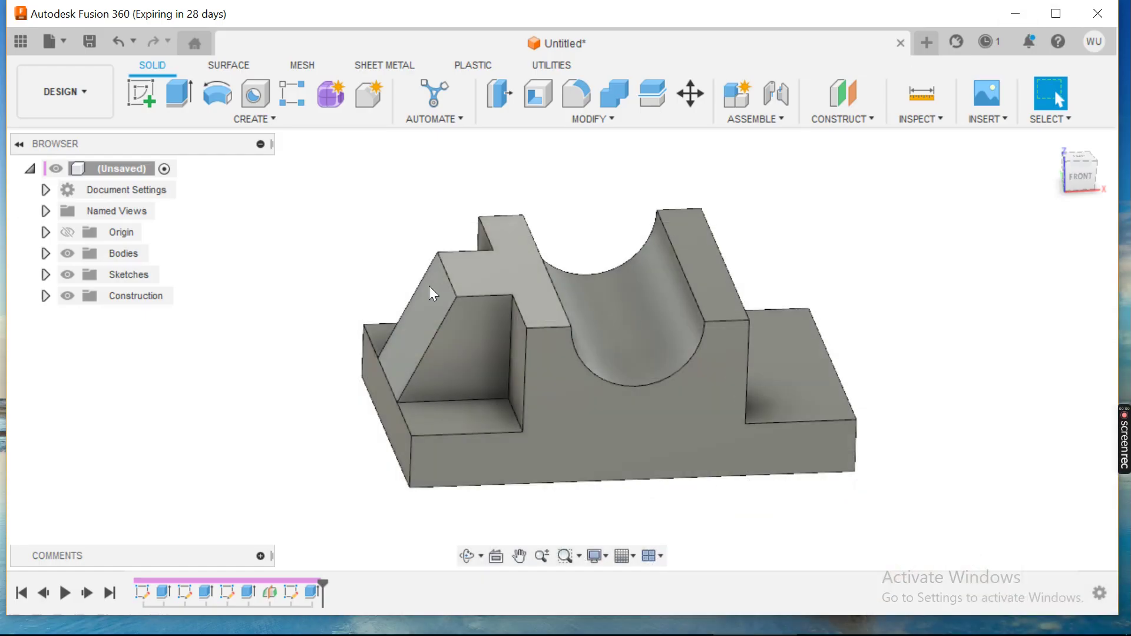
left_click_drag(362, 247, 419, 386)
key("Escape")
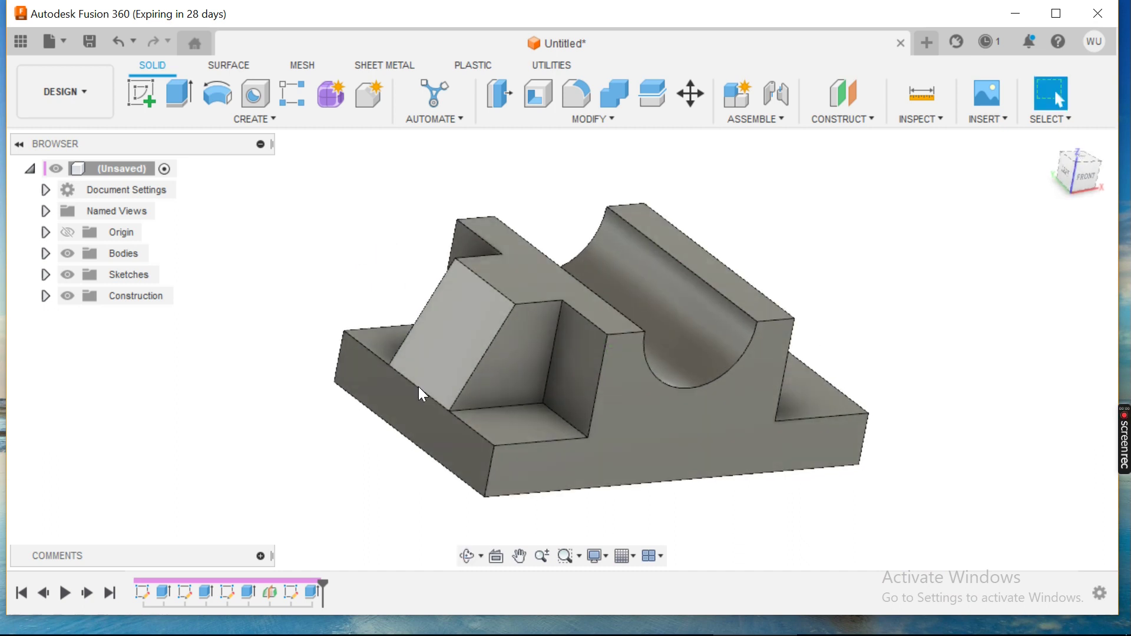
left_click(311, 591)
right_click(312, 591)
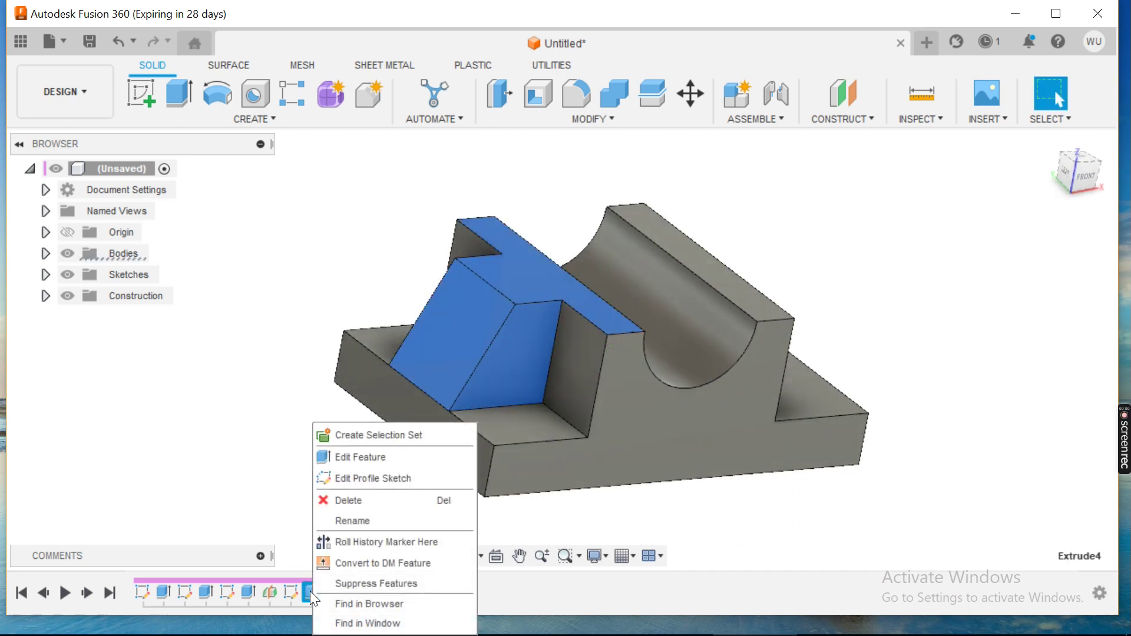
left_click(348, 453)
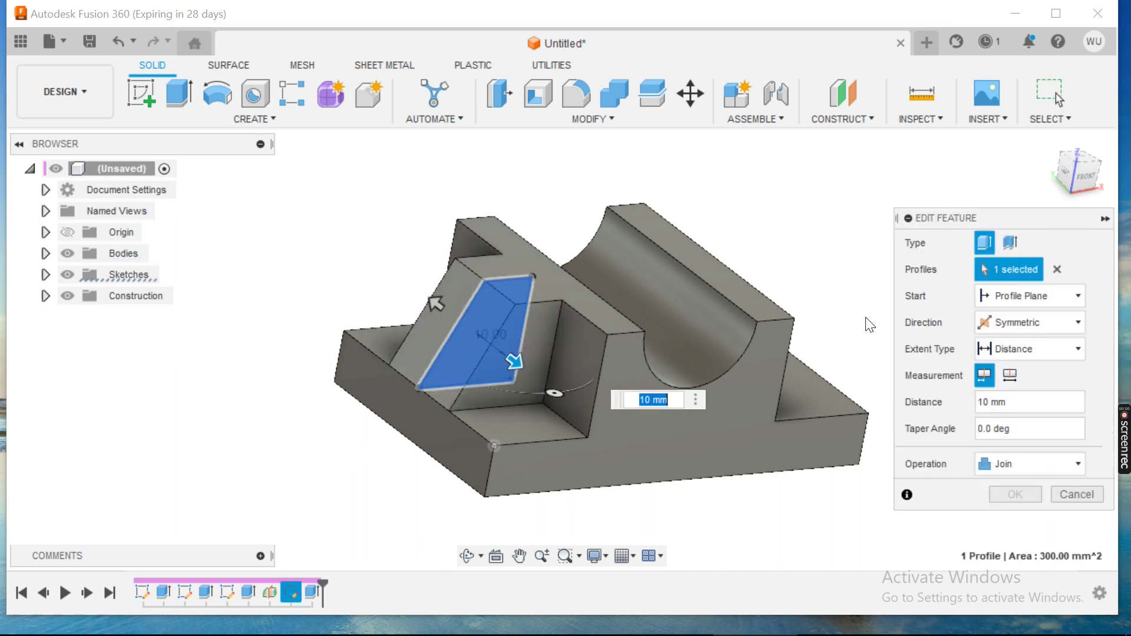
left_click(1010, 409)
key("Return")
middle_click_drag(948, 336, 937, 303, "shift")
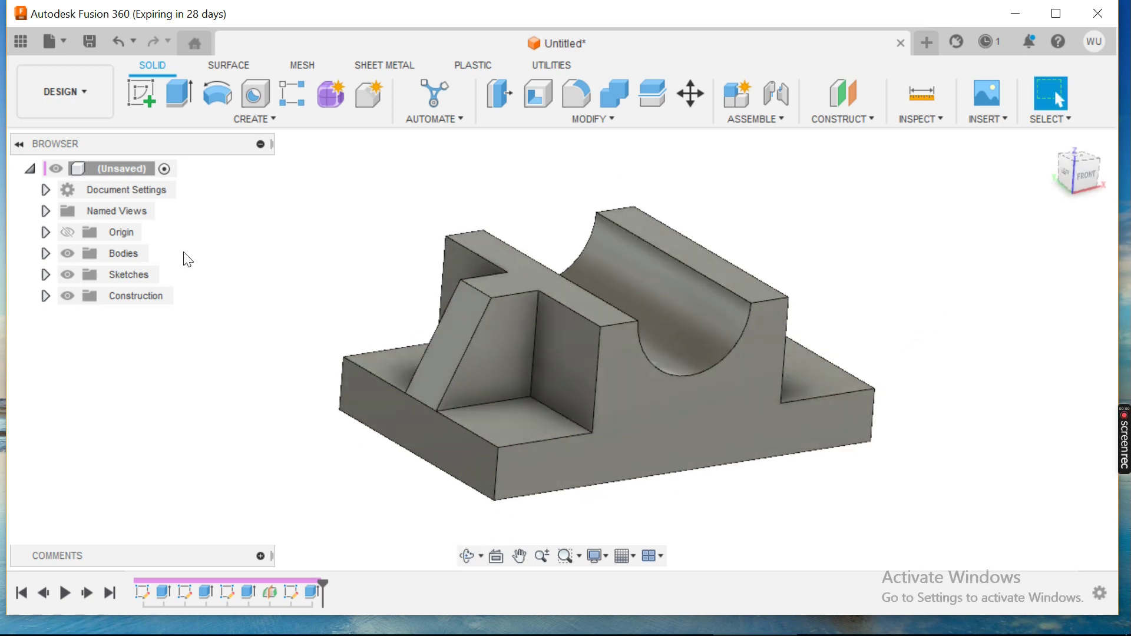
Examine the part's named views, document settings and origin planes, and highlight the YZ plane in the model.
left_click(45, 211)
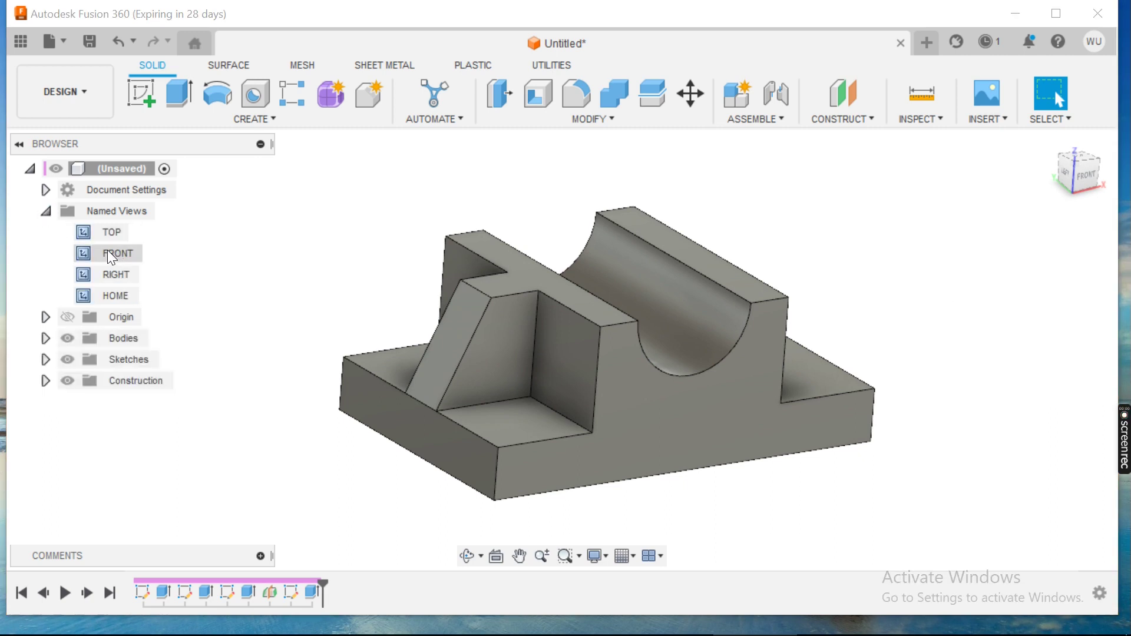
left_click(46, 210)
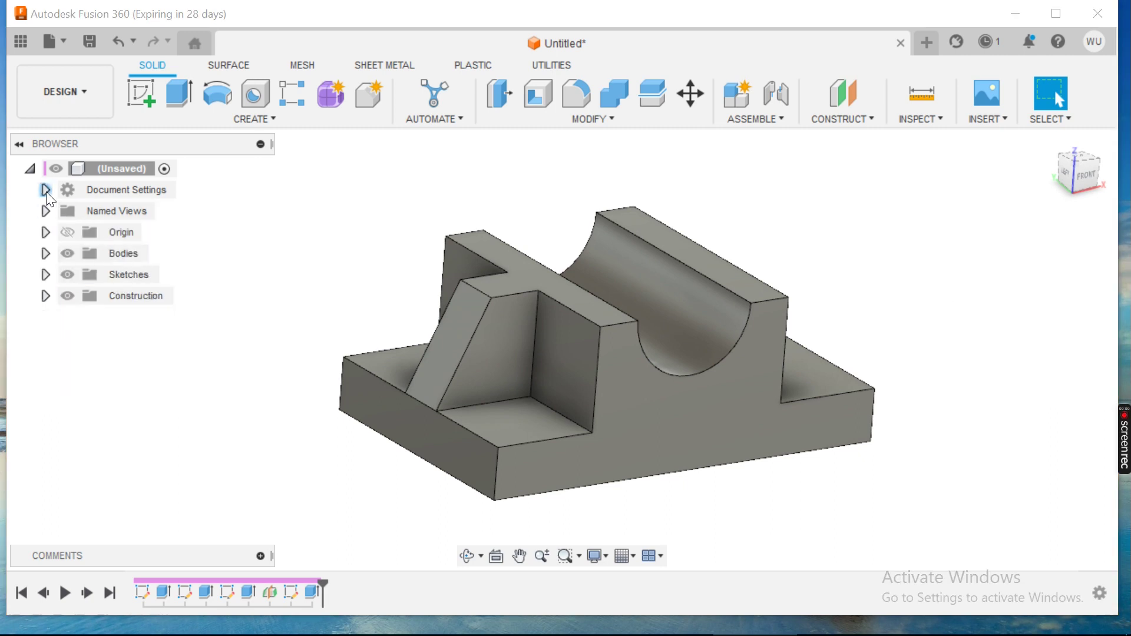
left_click(45, 189)
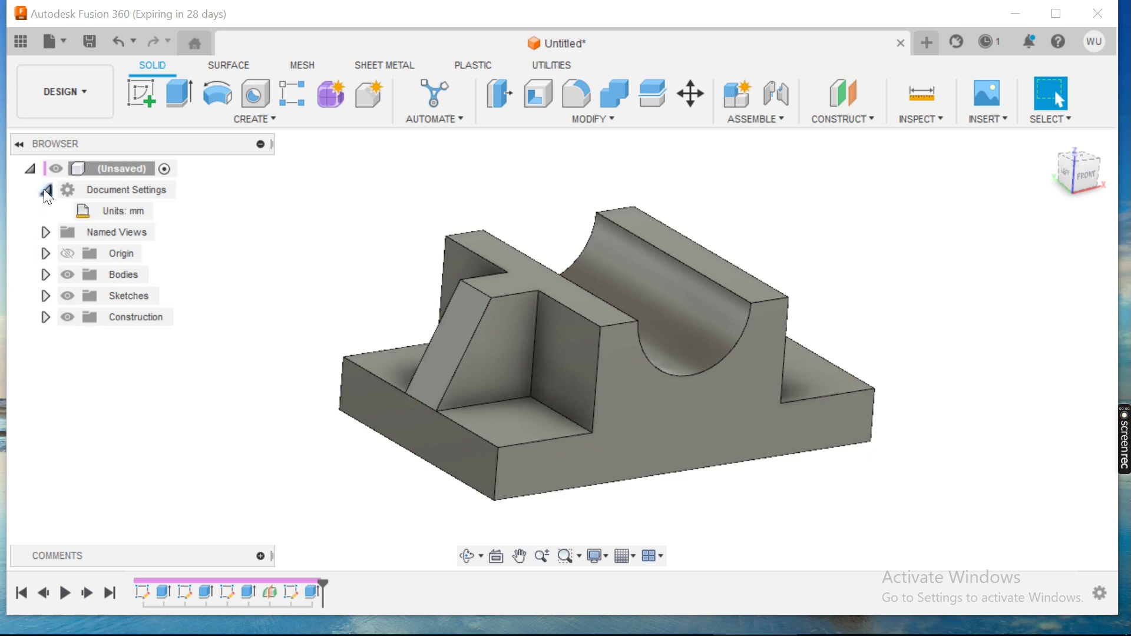
left_click(46, 190)
left_click(30, 170)
left_click(30, 169)
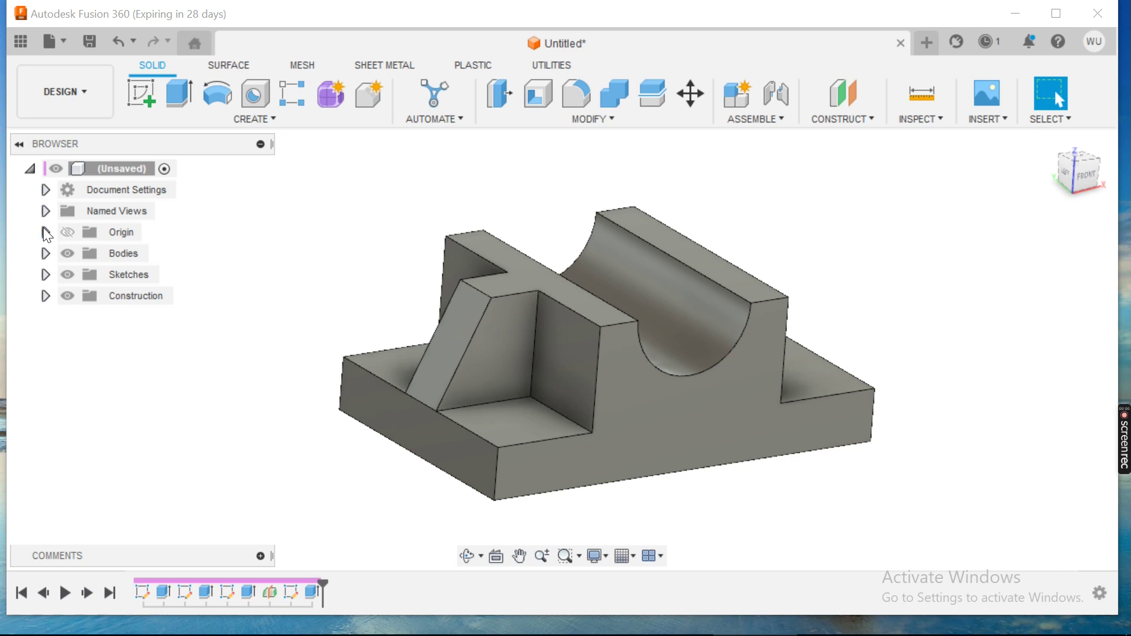
left_click(45, 232)
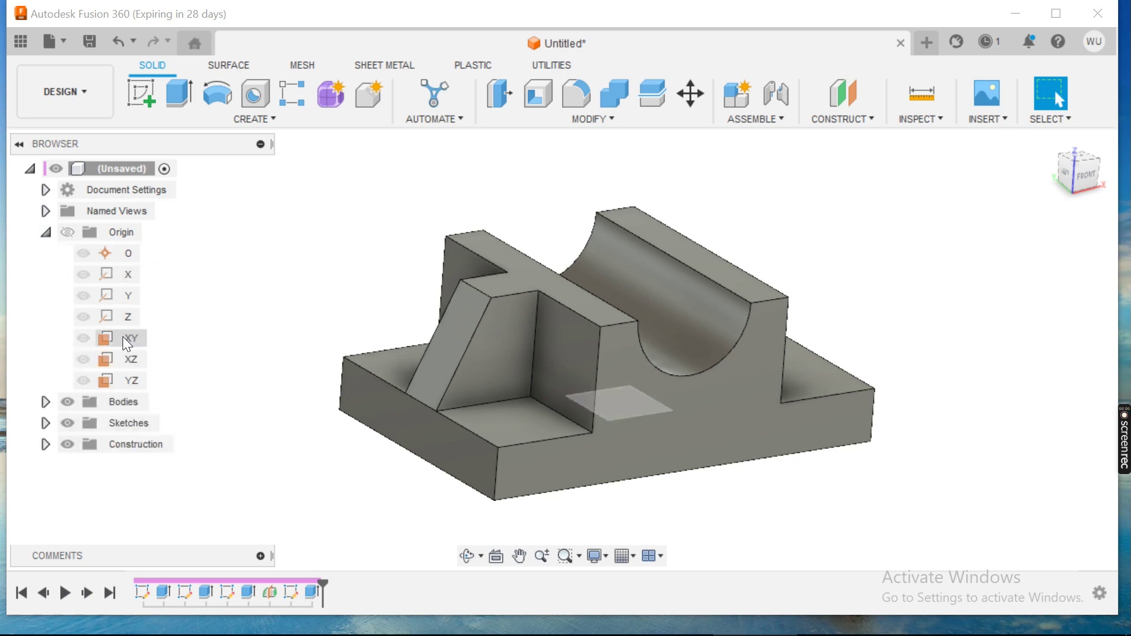
middle_click_drag(291, 295, 260, 313, "shift")
left_click(126, 384)
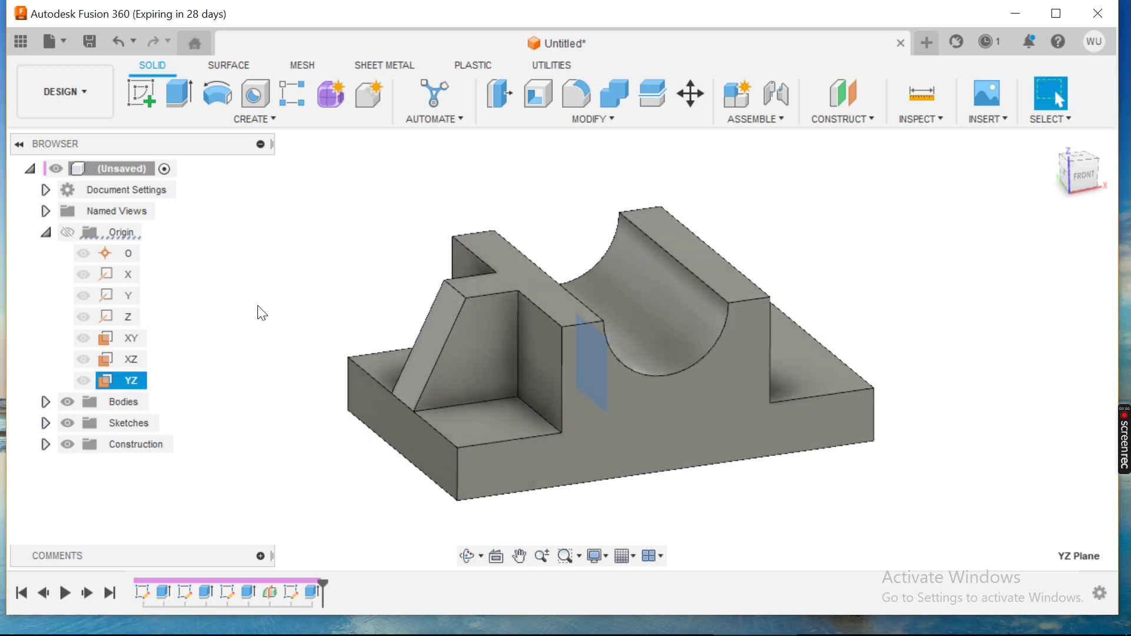
left_click(308, 592)
right_click(308, 592)
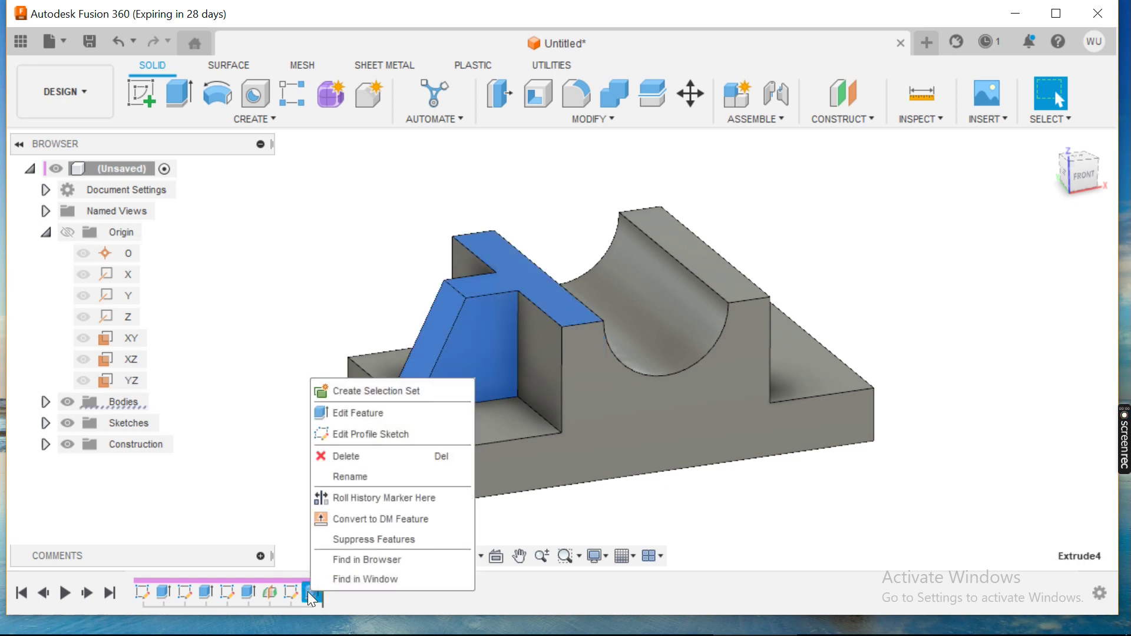
left_click(283, 267)
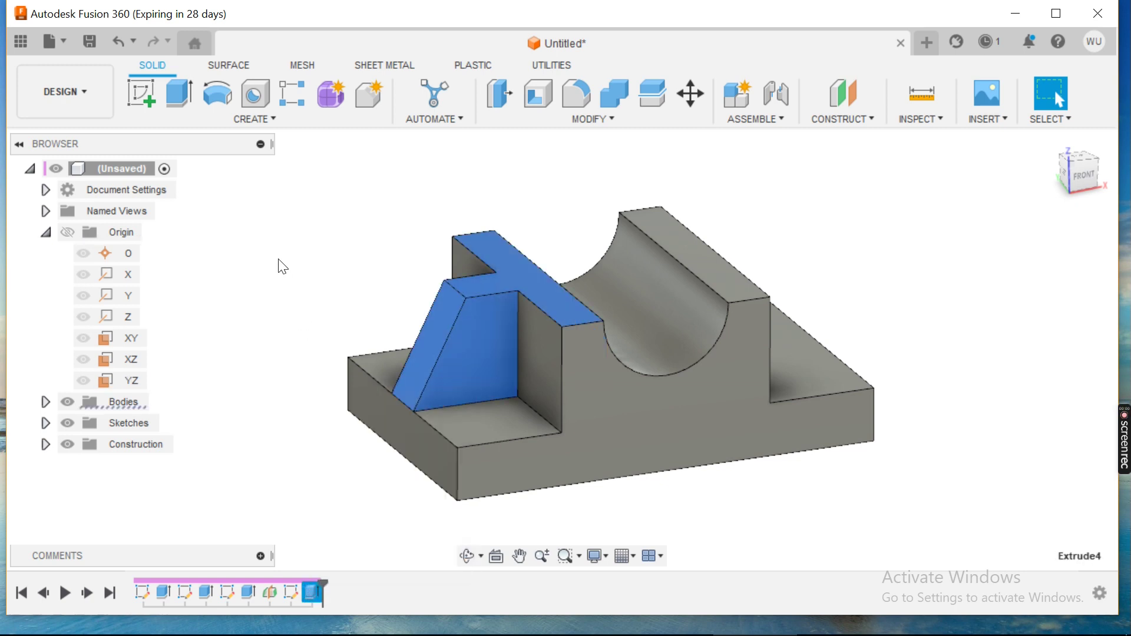
left_click(307, 588)
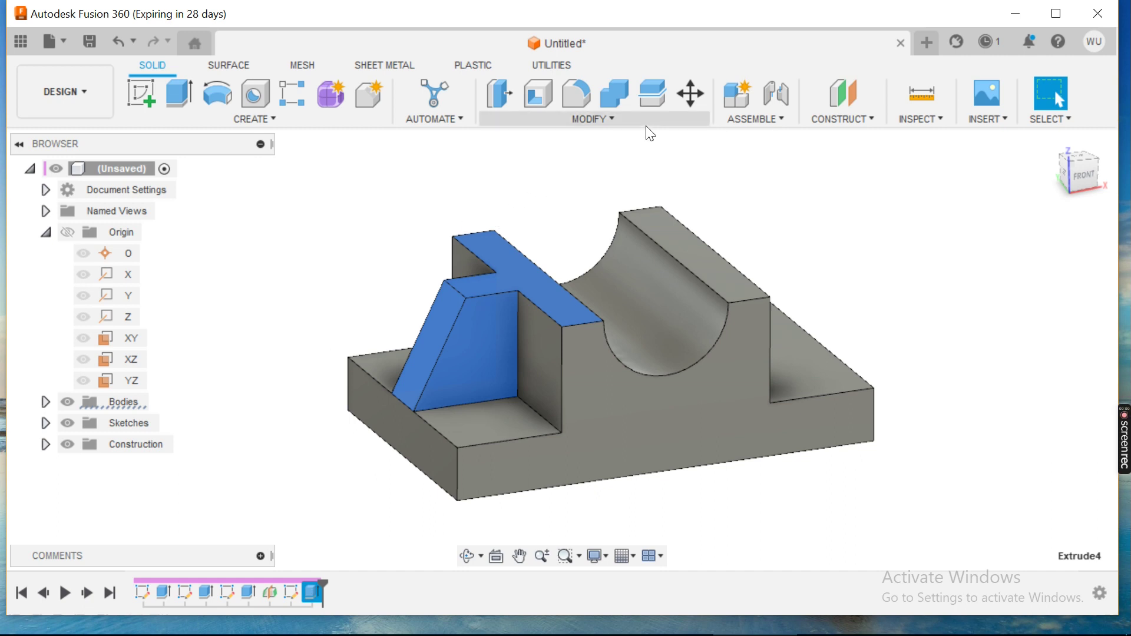
left_click(614, 122)
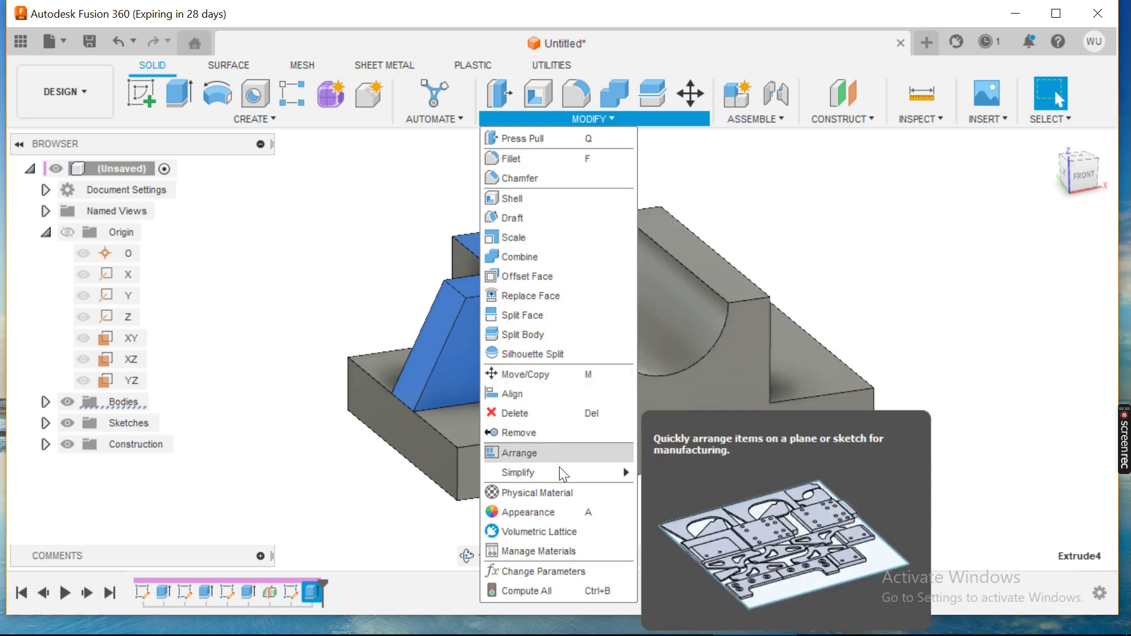
mouse_move(555, 464)
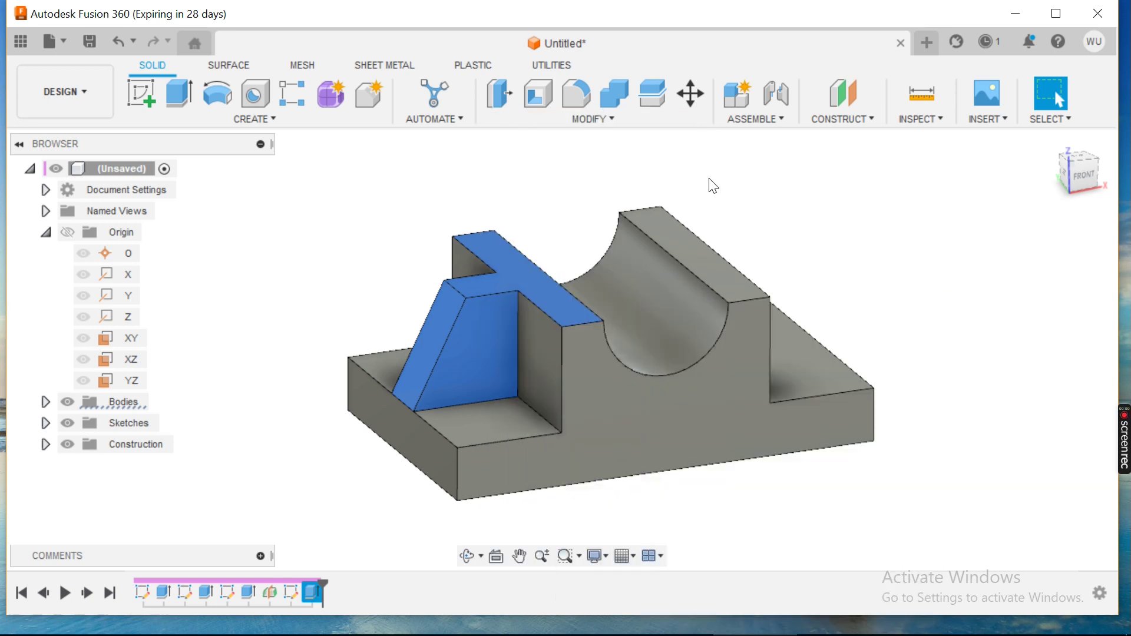
left_click(709, 181)
left_click(762, 122)
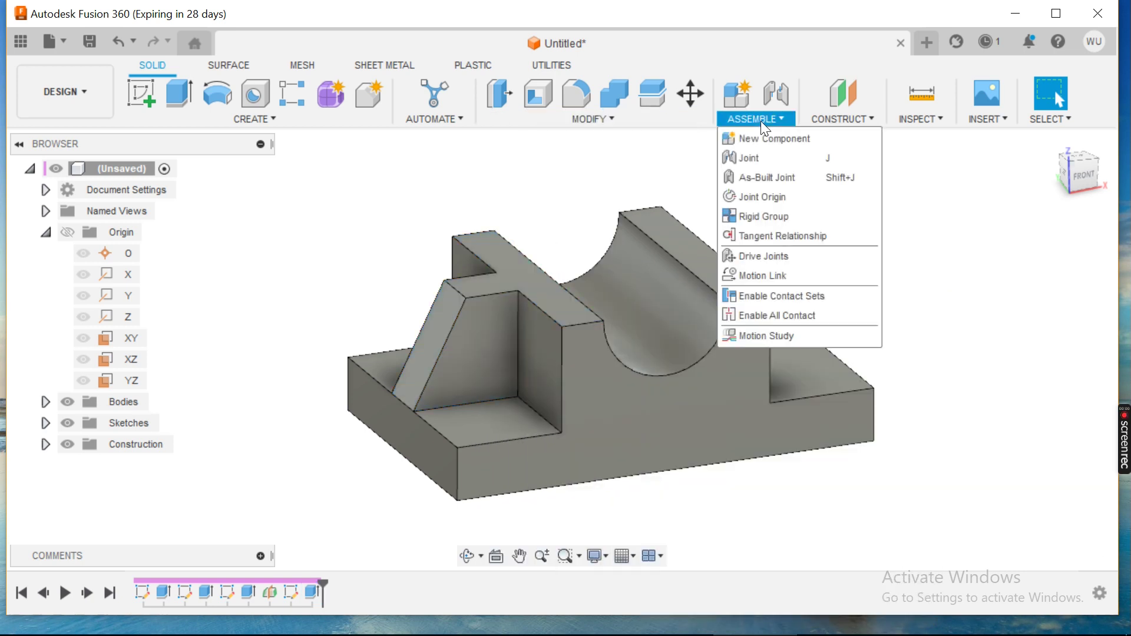
left_click(637, 119)
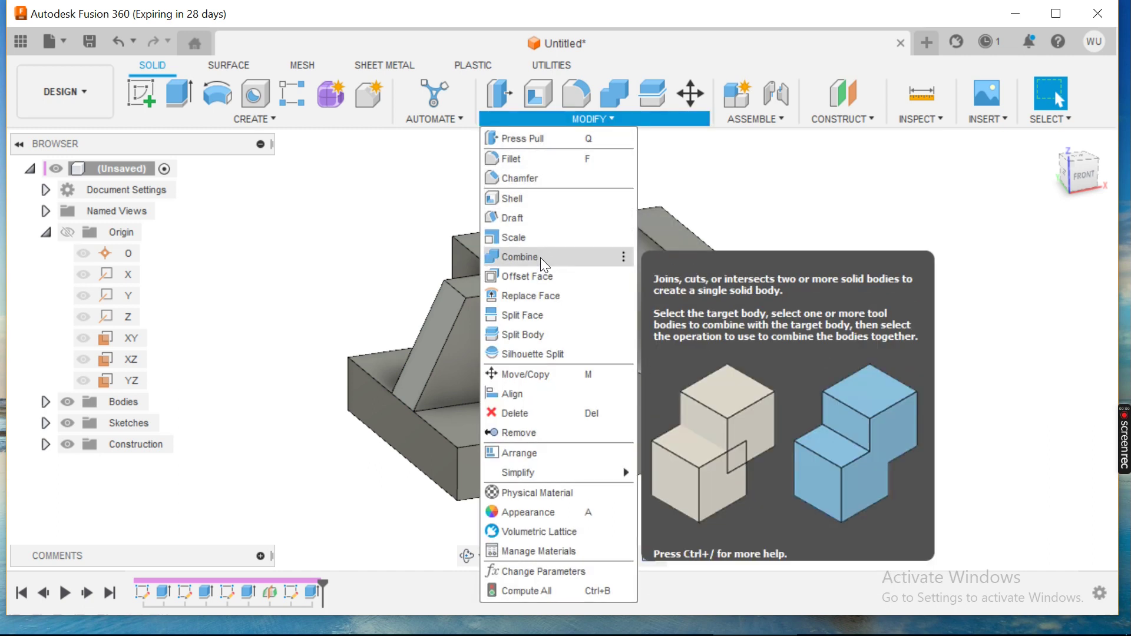
left_click(236, 69)
left_click(150, 64)
left_click(436, 119)
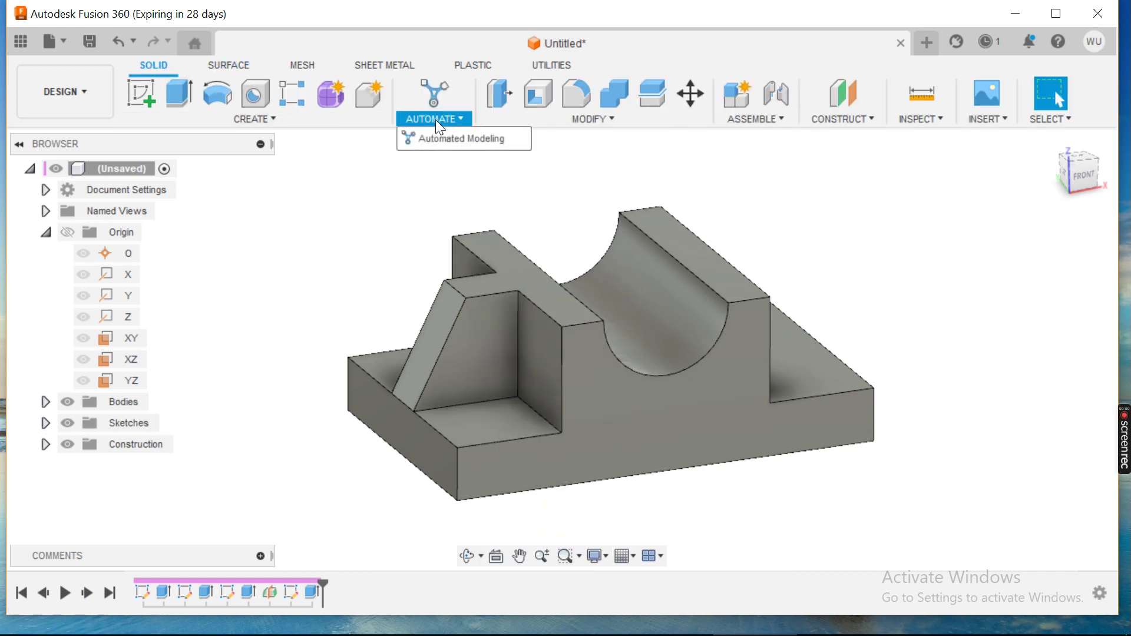
left_click(285, 124)
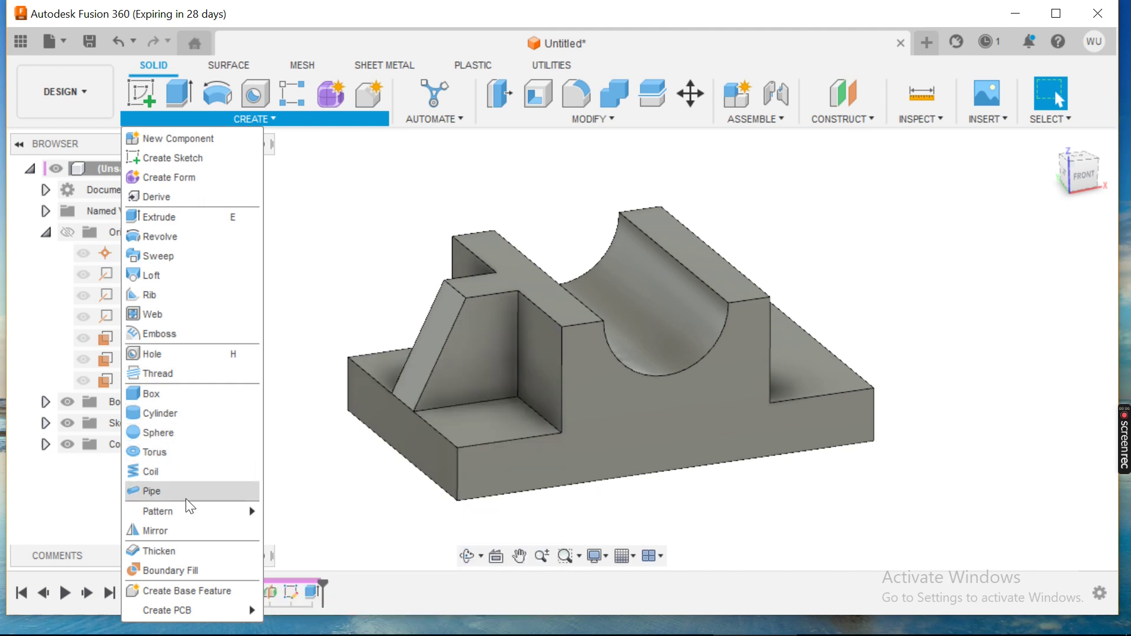
left_click(360, 333)
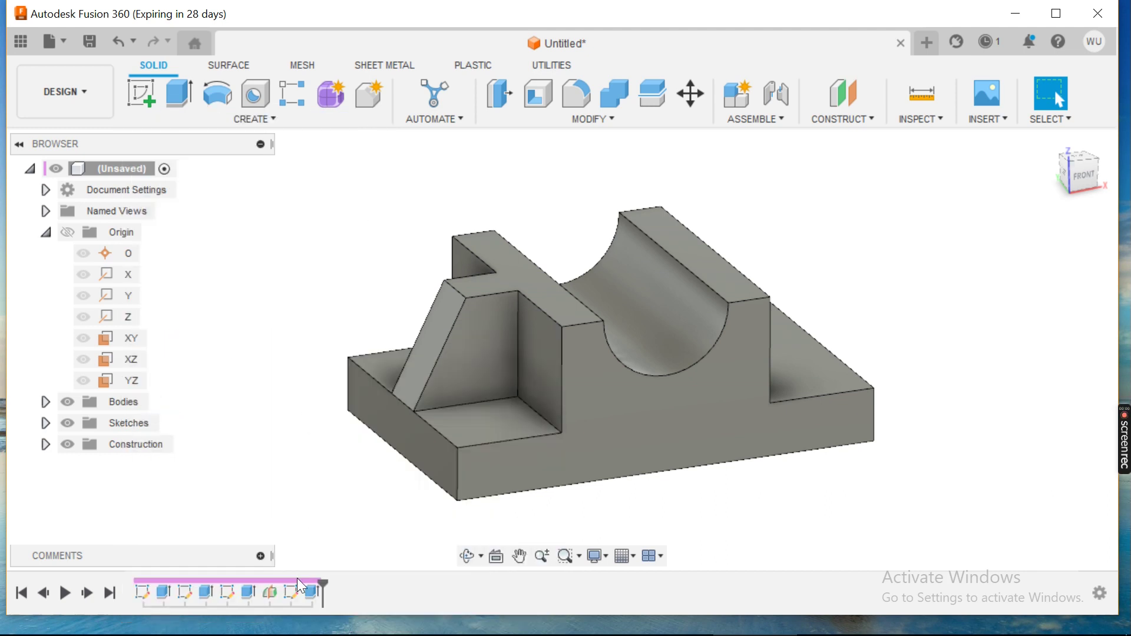
Mirror the sloped rib's extrude feature across the YZ origin plane to the opposite side of the grooved block.
left_click(313, 599)
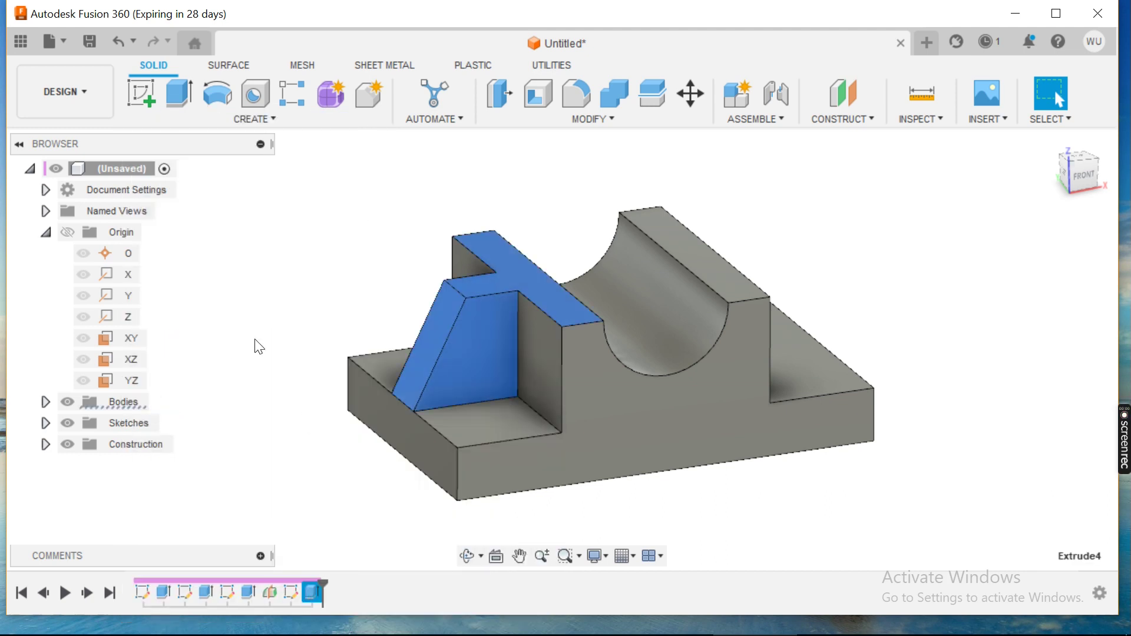
left_click(242, 120)
left_click(220, 543)
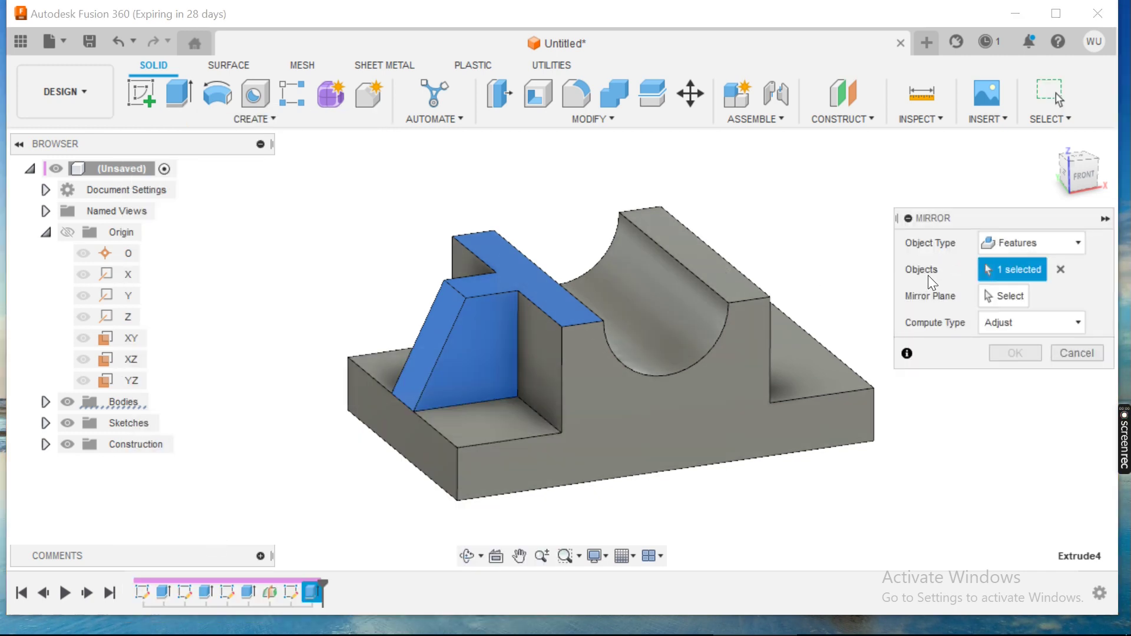
left_click(991, 299)
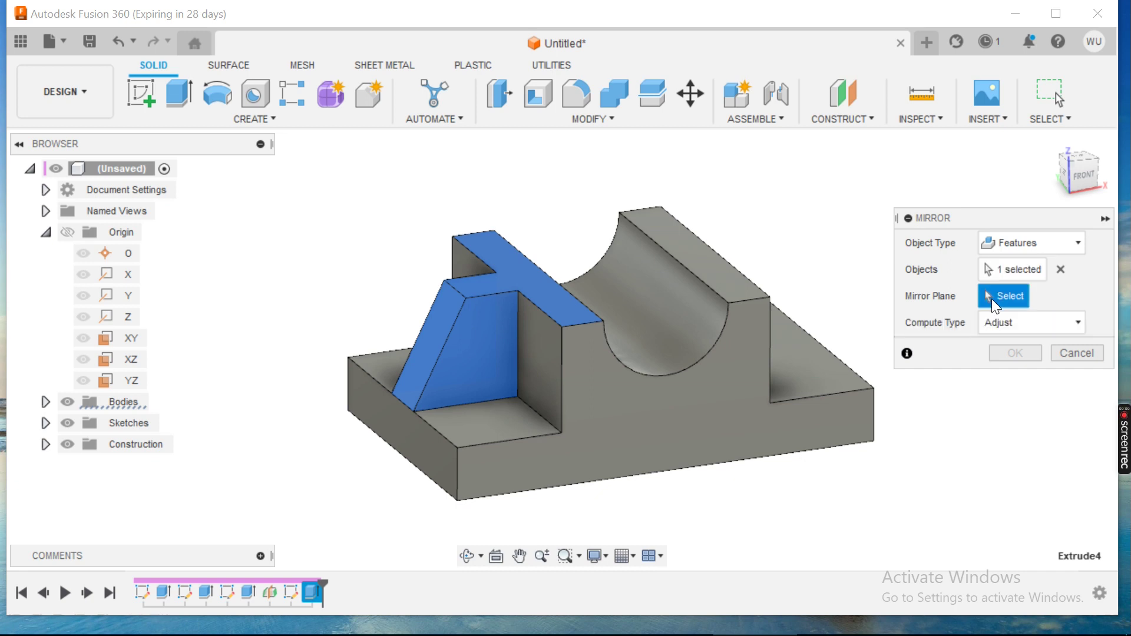
left_click(129, 380)
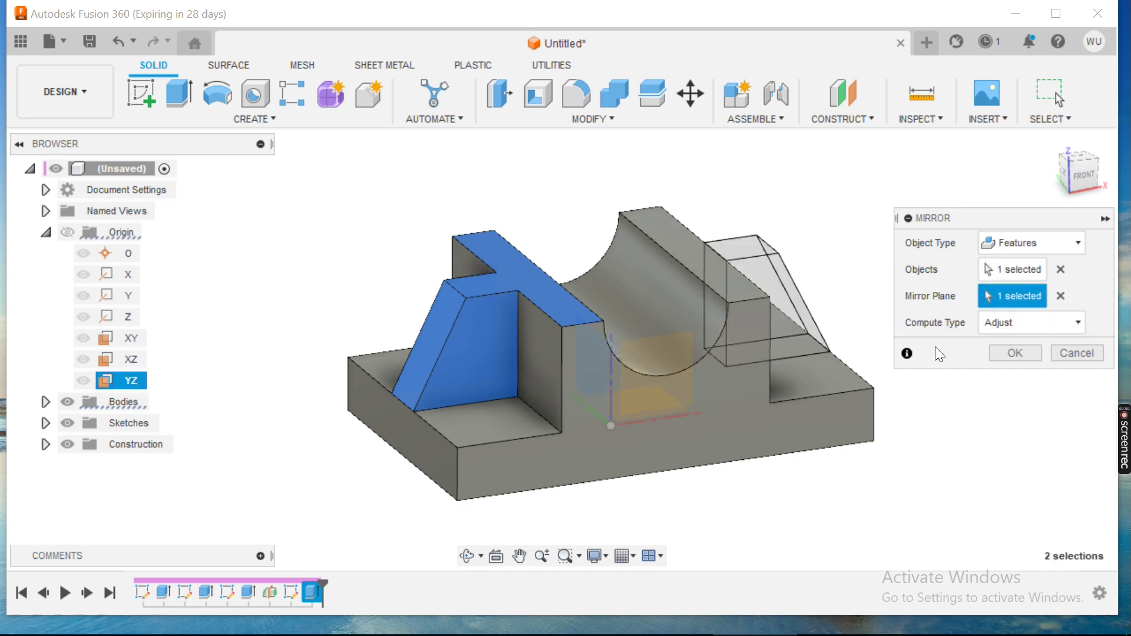
left_click(996, 355)
left_click(1051, 143)
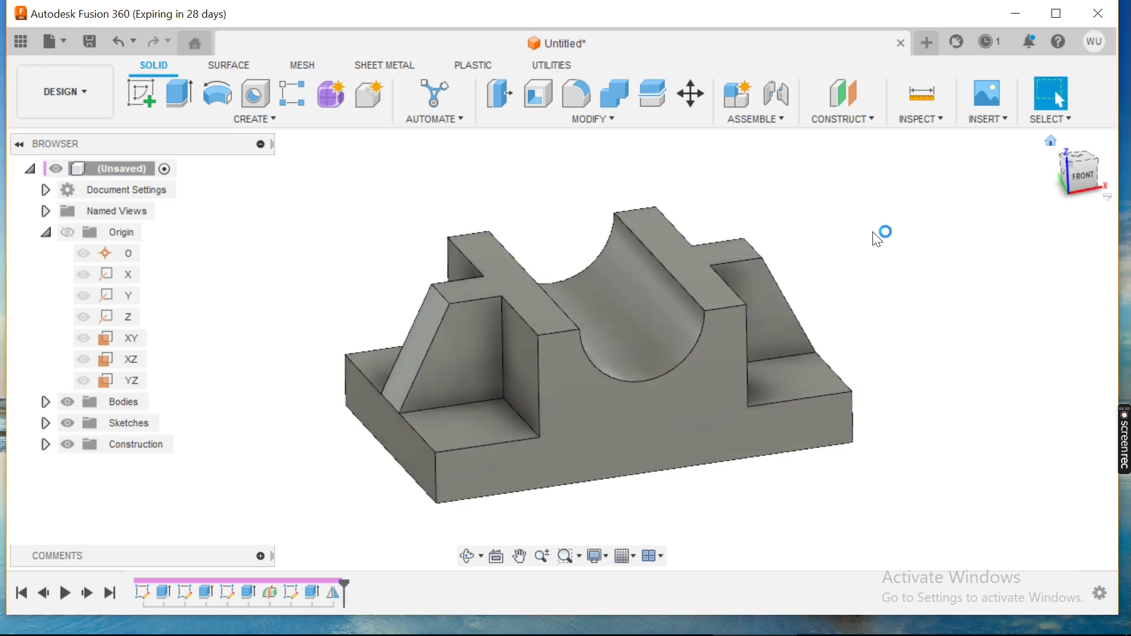
After checking the corner radius in the Photos drawing, fillet one vertical corner edge of the base plate at 10 mm in Fusion 360.
middle_click_drag(826, 273, 790, 265, "shift")
left_click(850, 624)
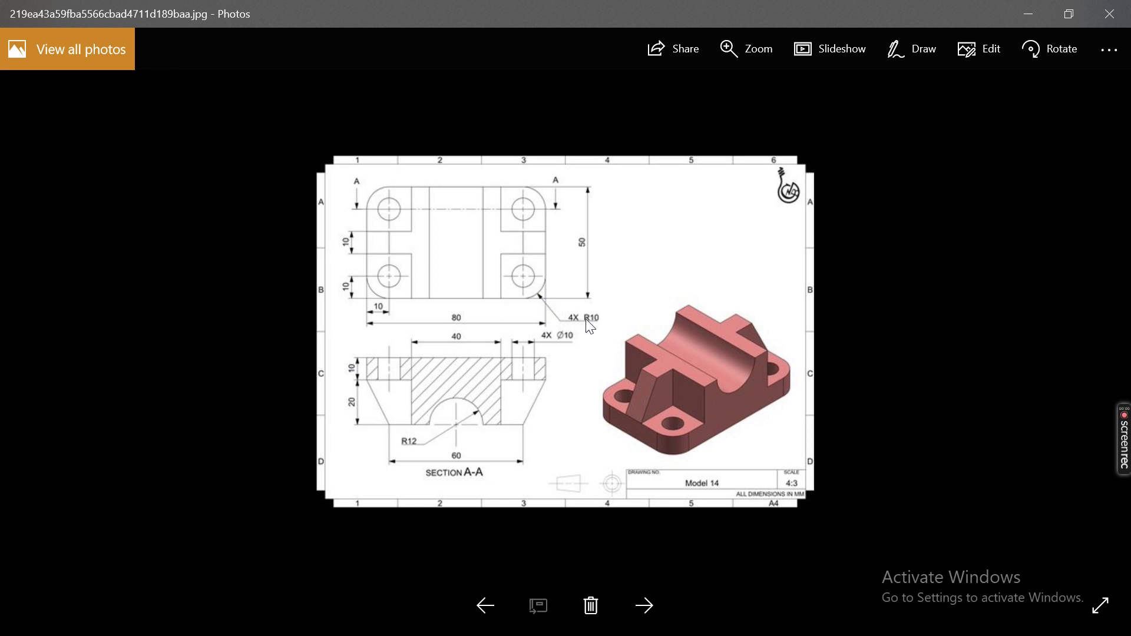
left_click(1027, 15)
middle_click_drag(646, 338, 807, 315, "shift")
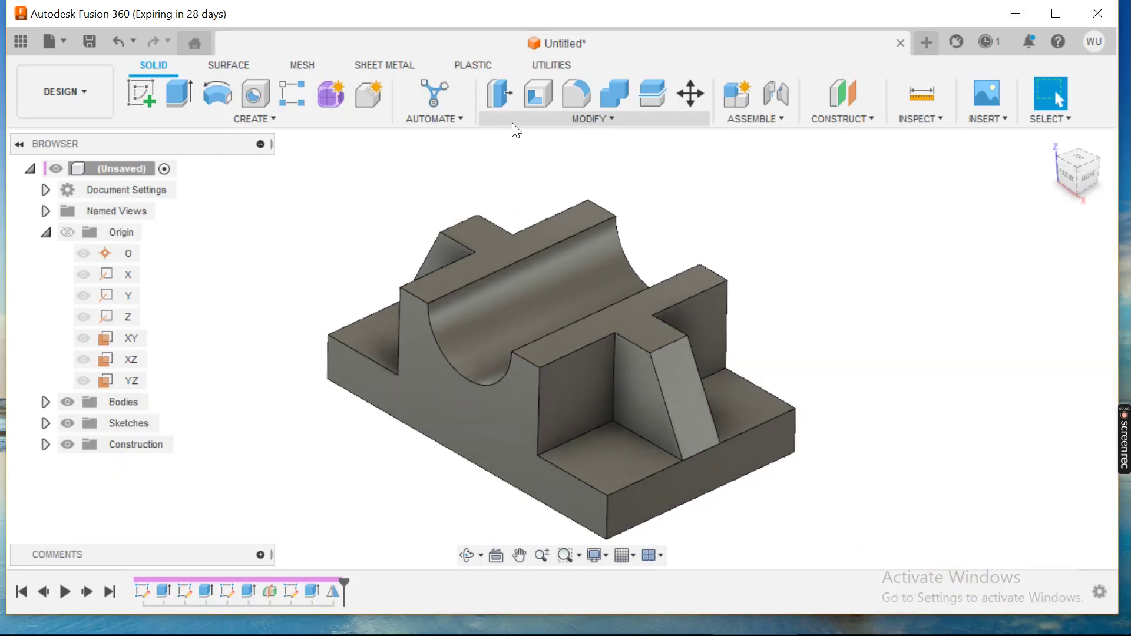
left_click(570, 100)
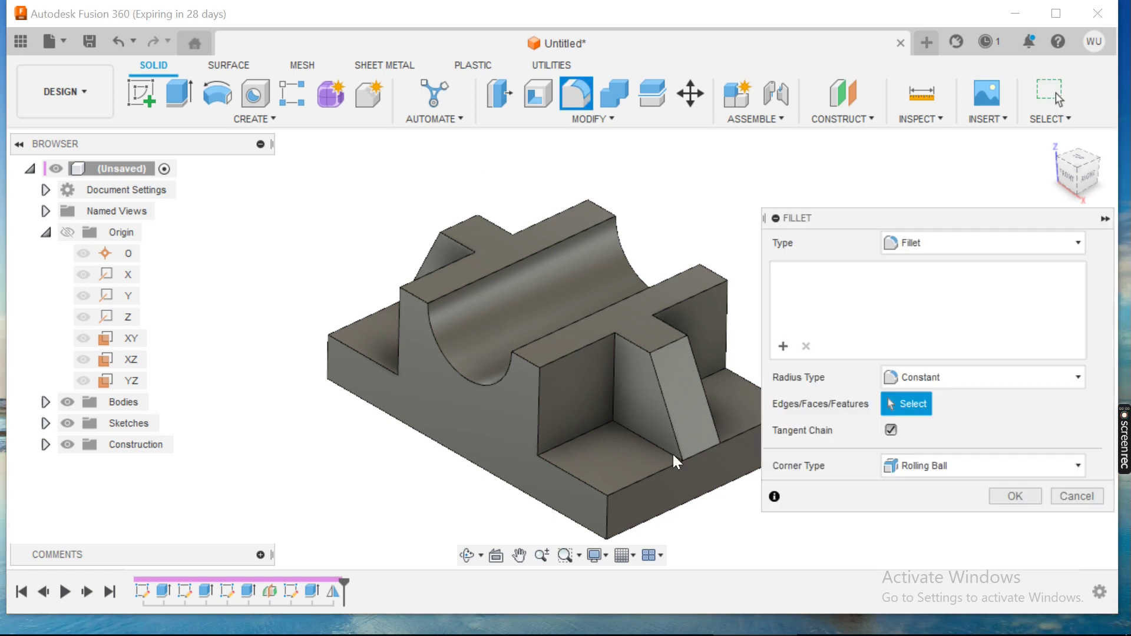
left_click(607, 518)
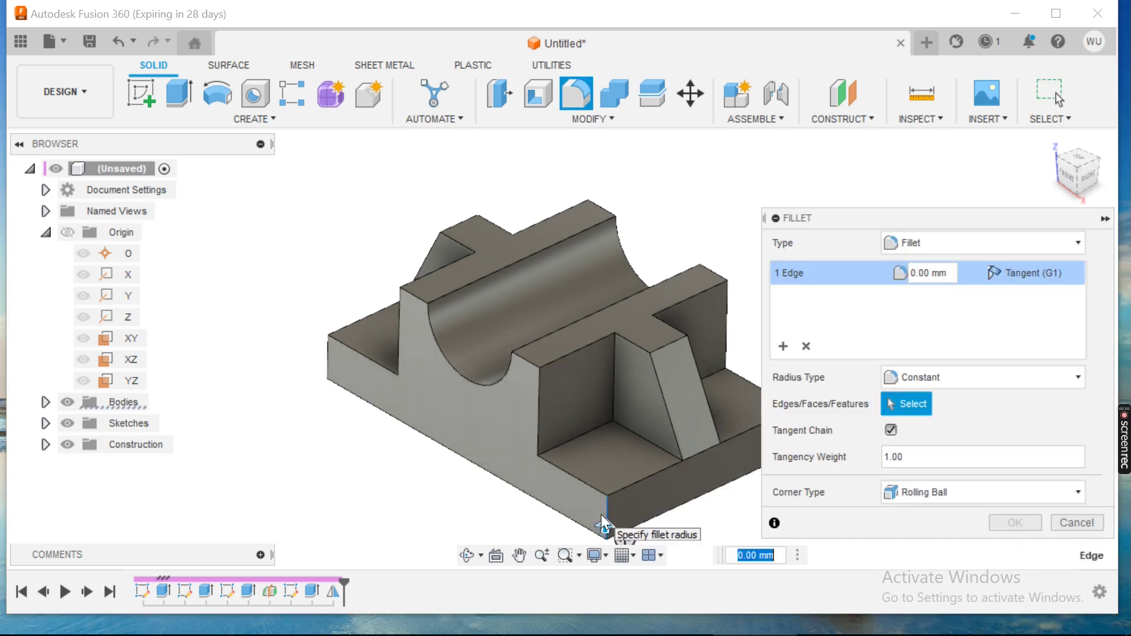
type("10")
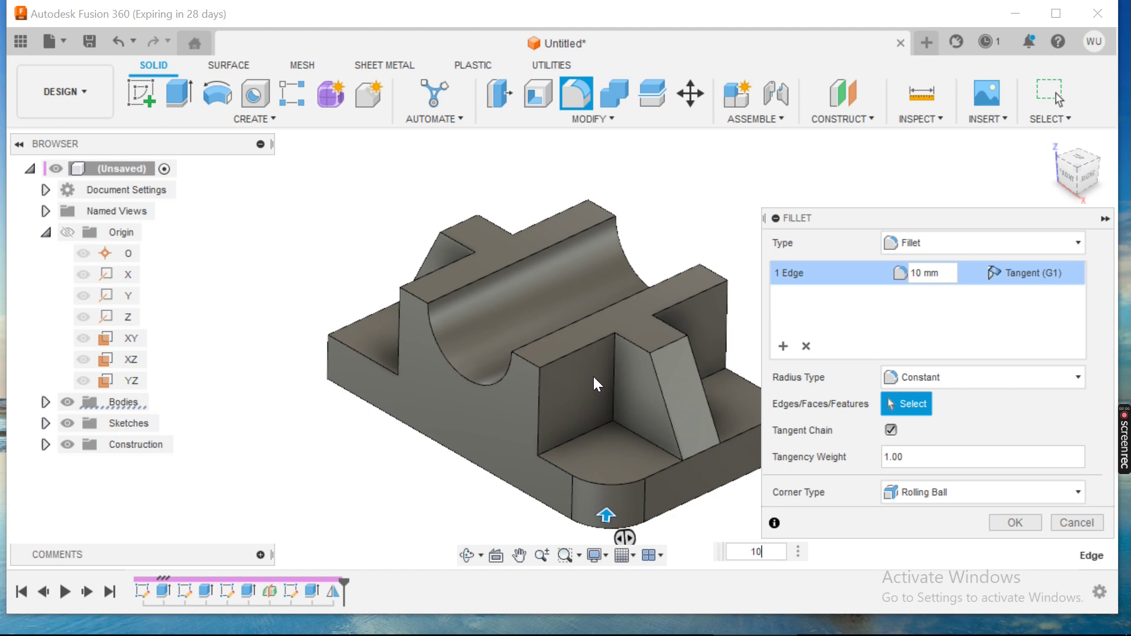
scroll(596, 377, "down", 4)
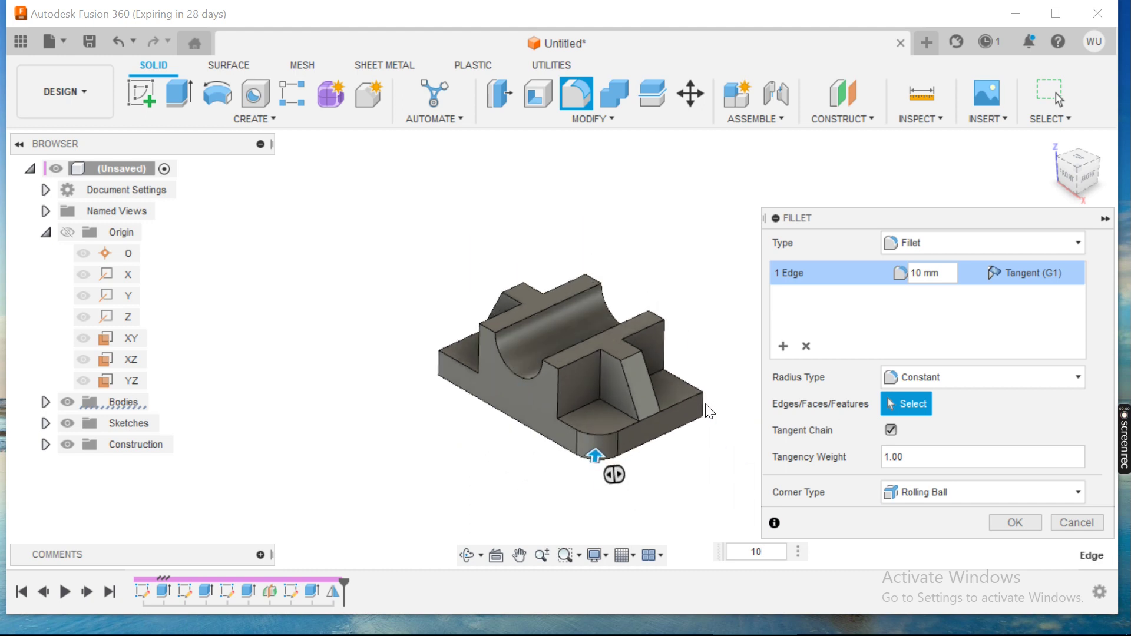
middle_click_drag(722, 373, 624, 380, "shift")
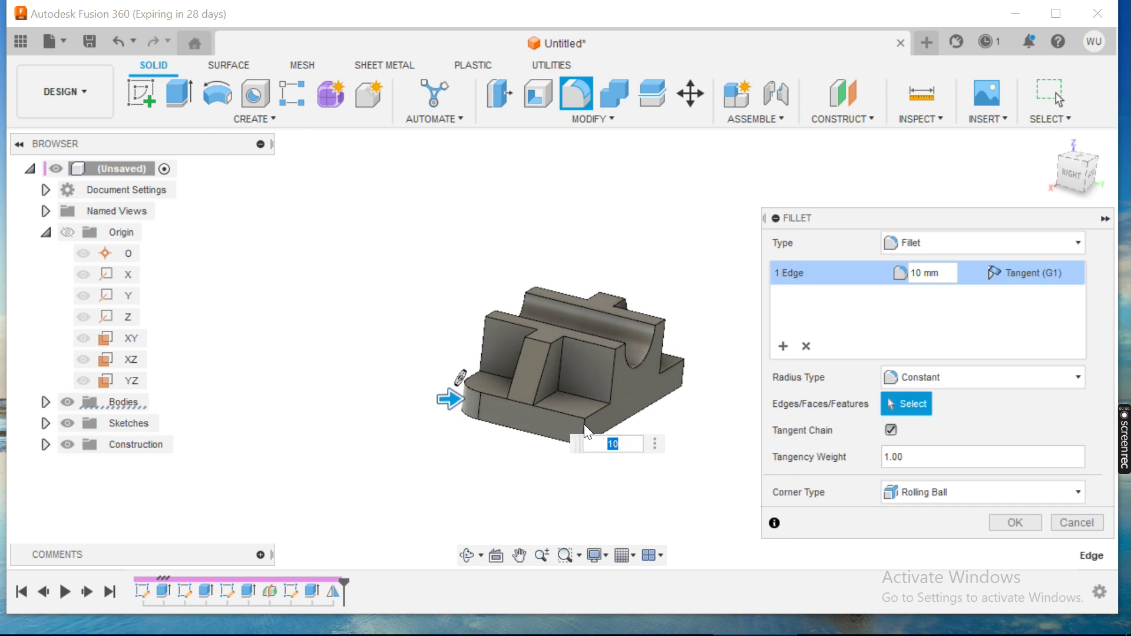
key("Return")
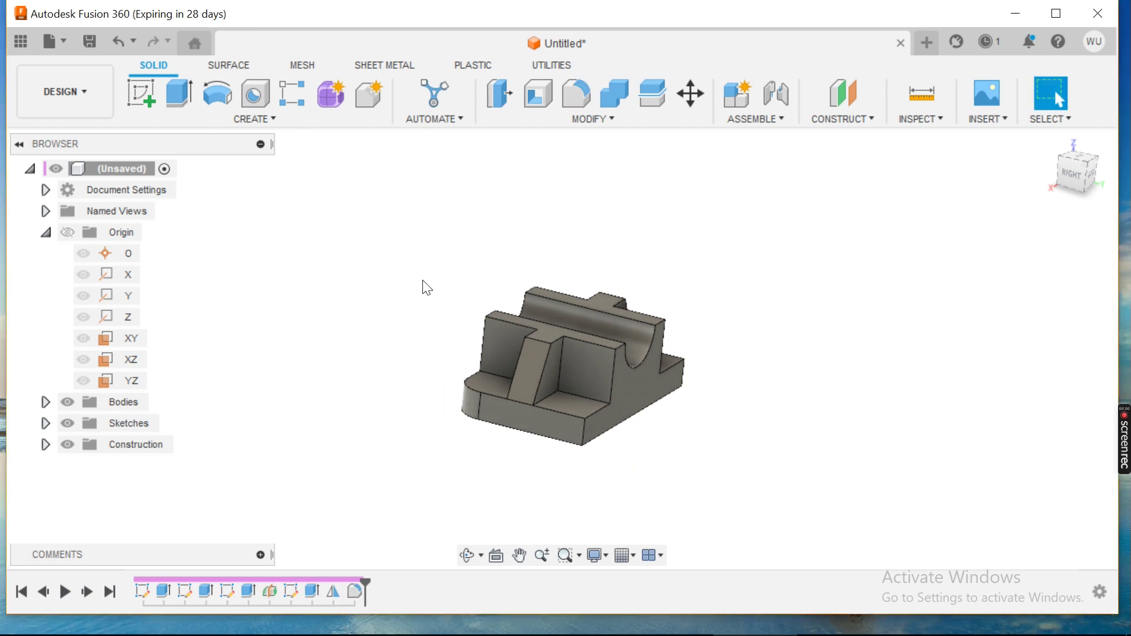
Fillet the remaining three vertical corner edges of the base plate with a 10 mm radius.
key("f")
left_click(582, 425)
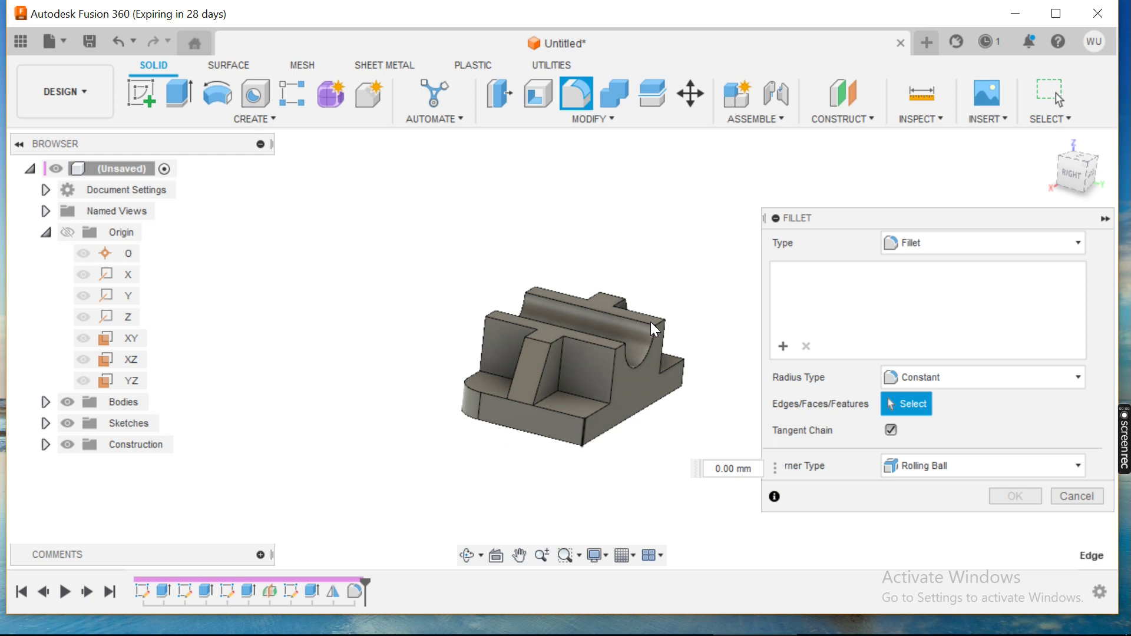
middle_click_drag(654, 255, 672, 537, "shift")
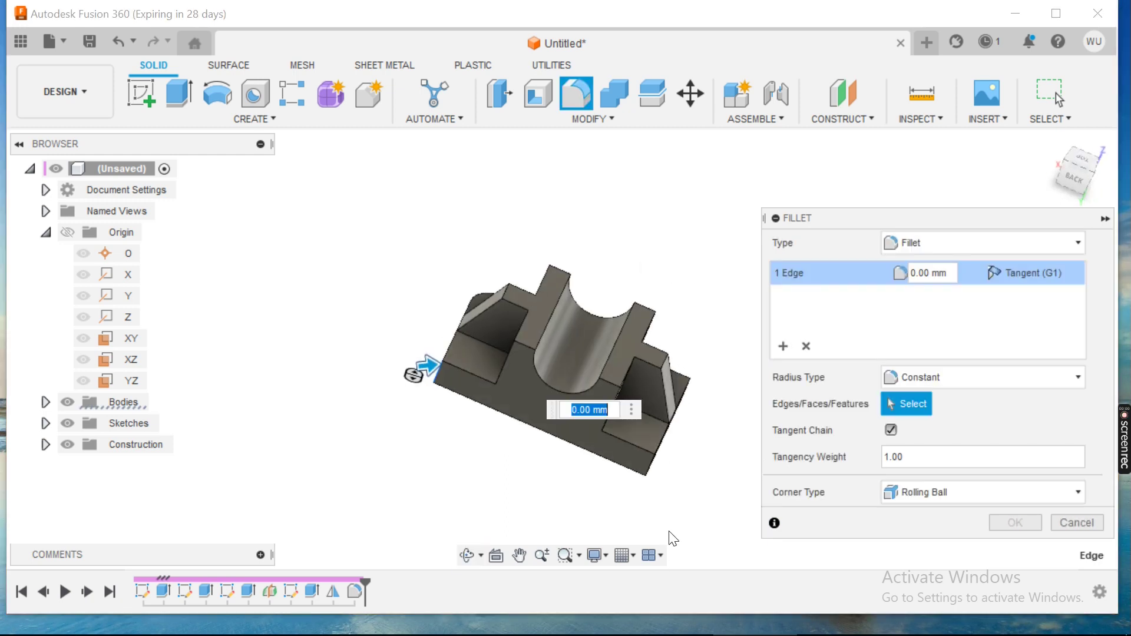
left_click(651, 477)
middle_click_drag(651, 477, 616, 390, "shift")
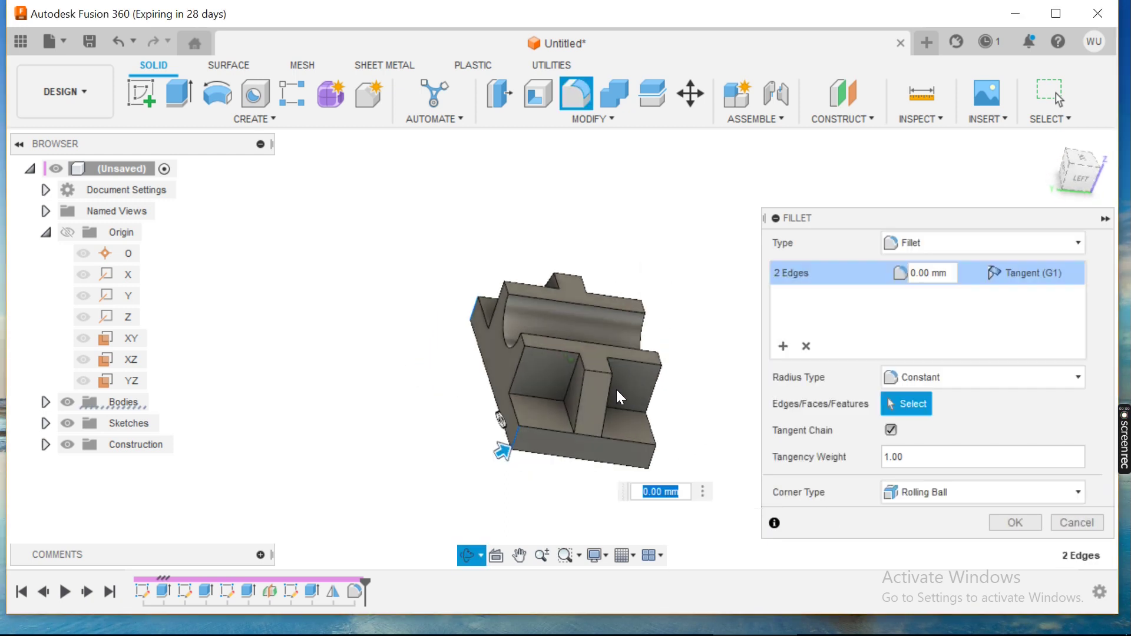
left_click(655, 462)
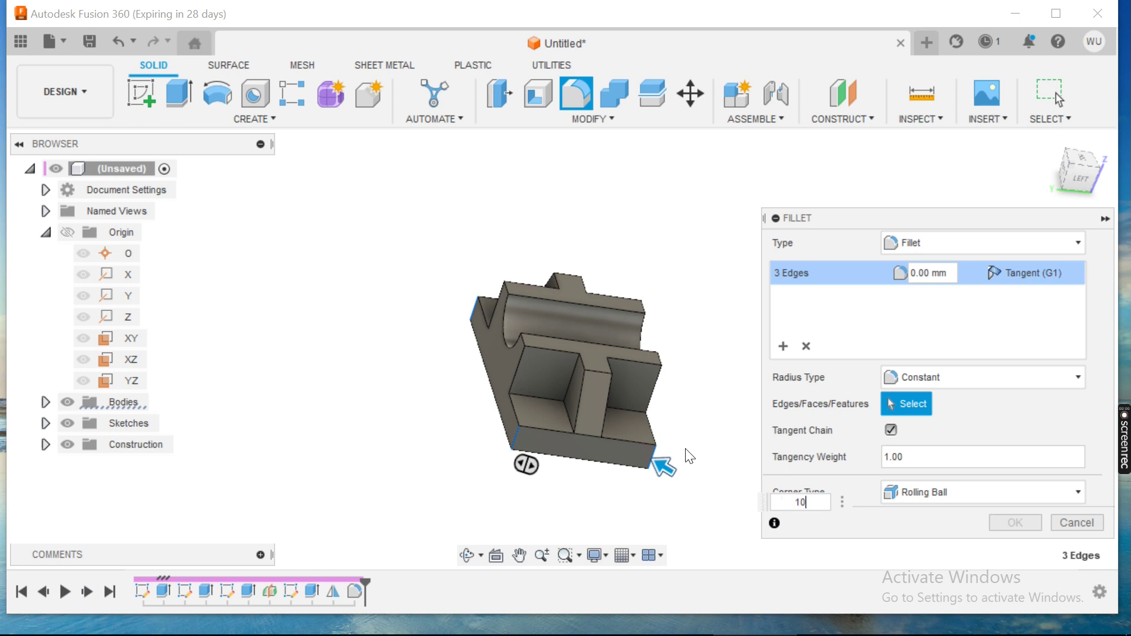
key("Return")
left_click(1051, 146)
After checking the corner hole callout in the Photos drawing, start a sketch on the base plate's upper face in Fusion 360.
mouse_move(675, 632)
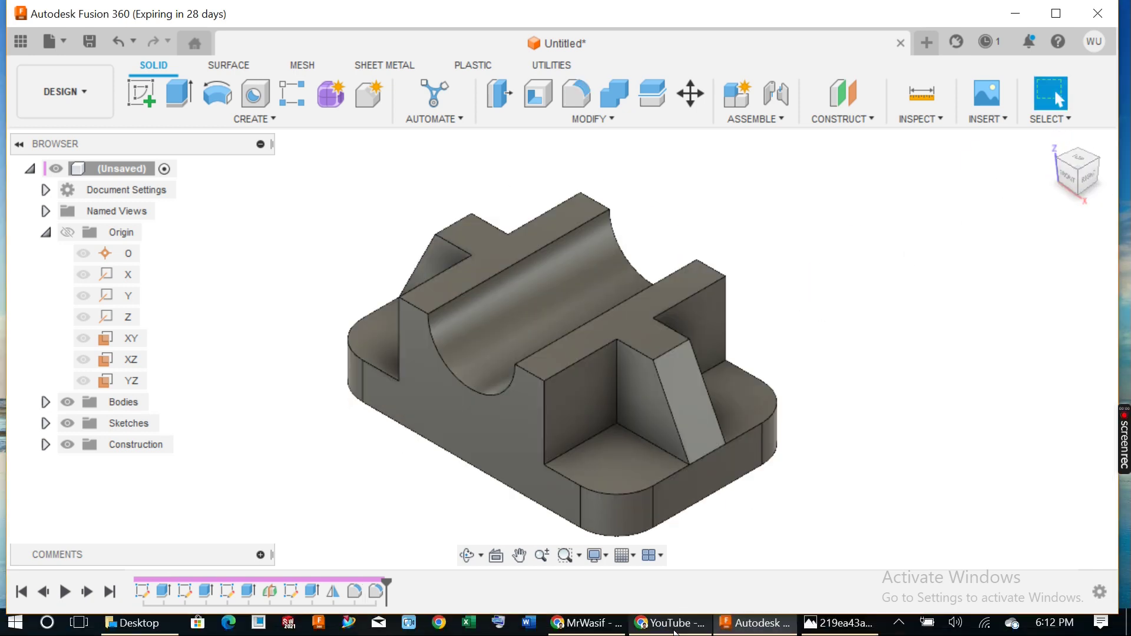
left_click(840, 623)
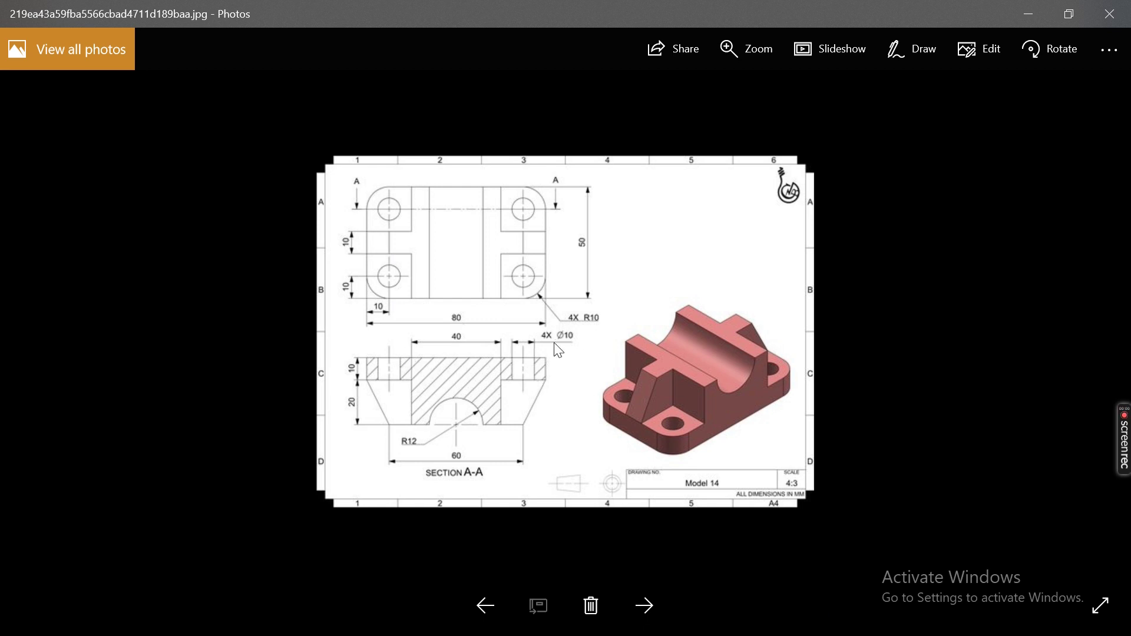
left_click(1046, 11)
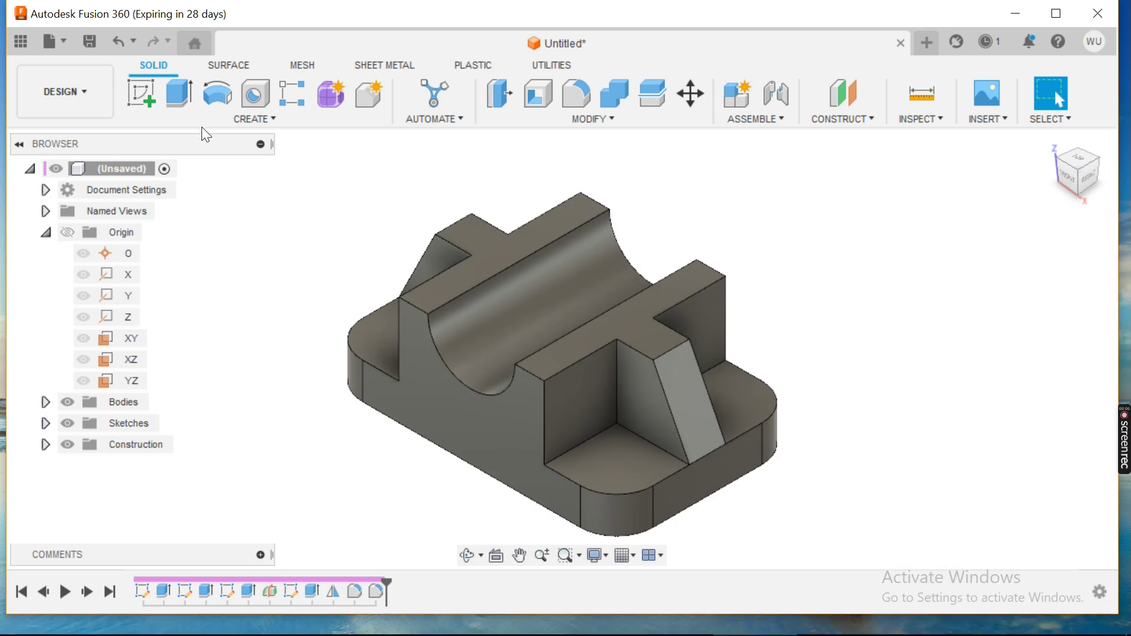
left_click(141, 93)
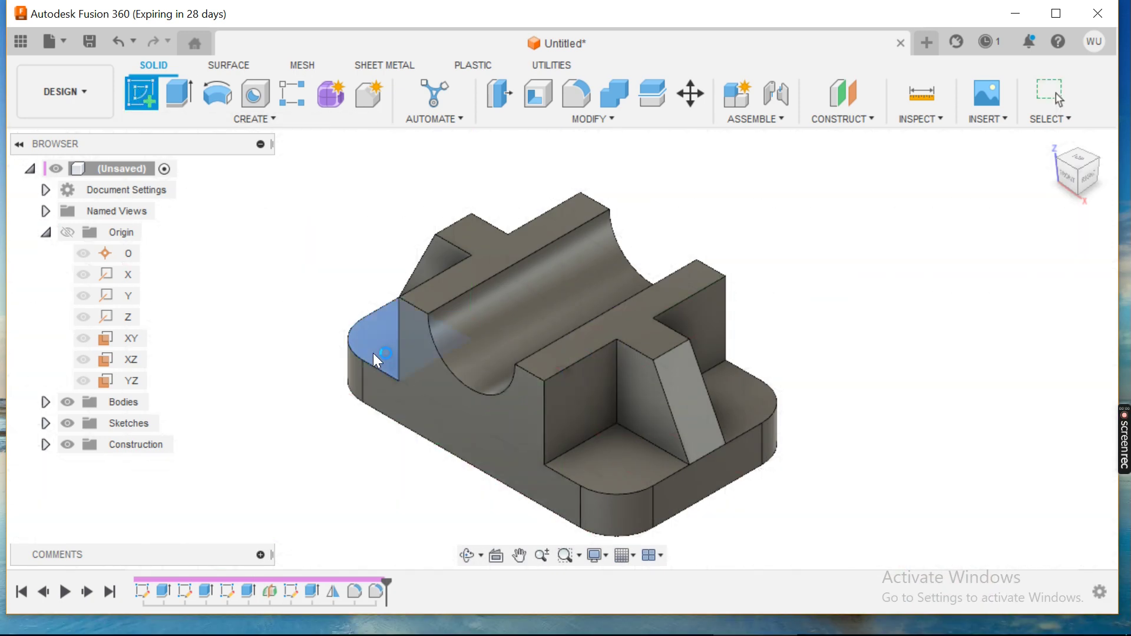
left_click(374, 354)
Sketch four center-diameter circles, one in each corner area of the base plate, with the upper-left one about 6.3 mm in diameter.
left_click(223, 96)
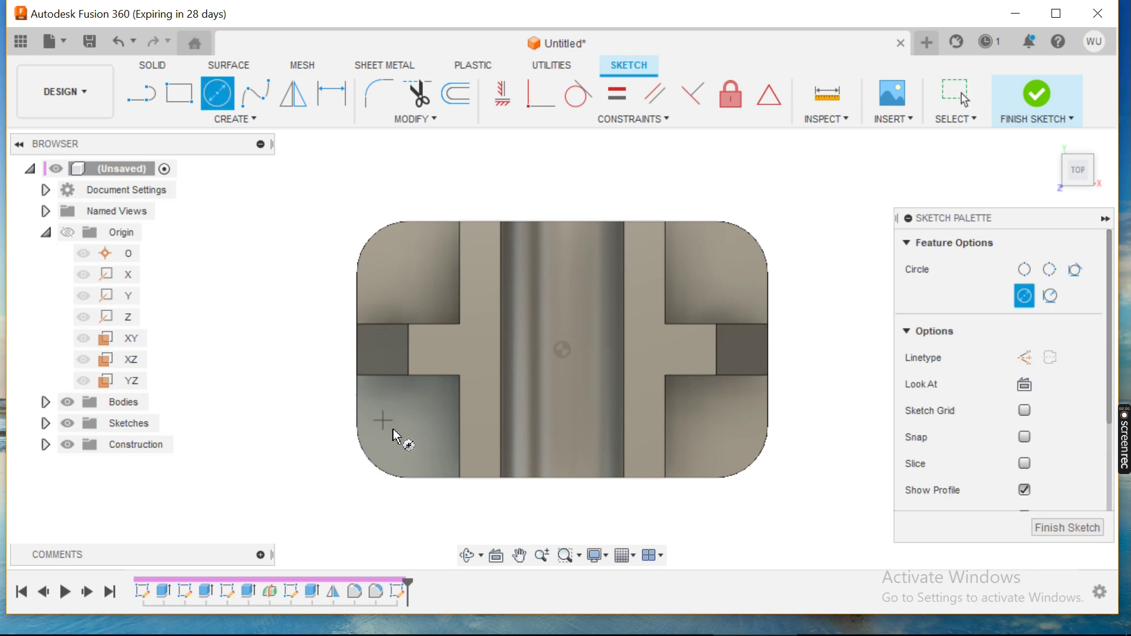
left_click(398, 437)
left_click(413, 423)
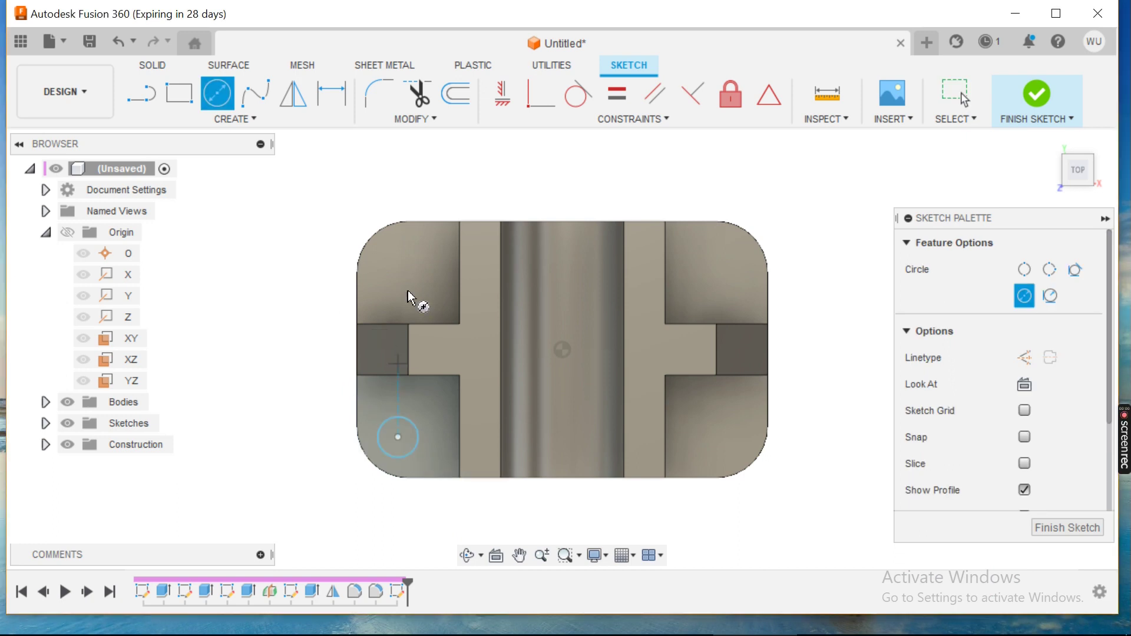
left_click(398, 255)
left_click(399, 262)
left_click(714, 257)
left_click(701, 244)
left_click(727, 447)
left_click(713, 433)
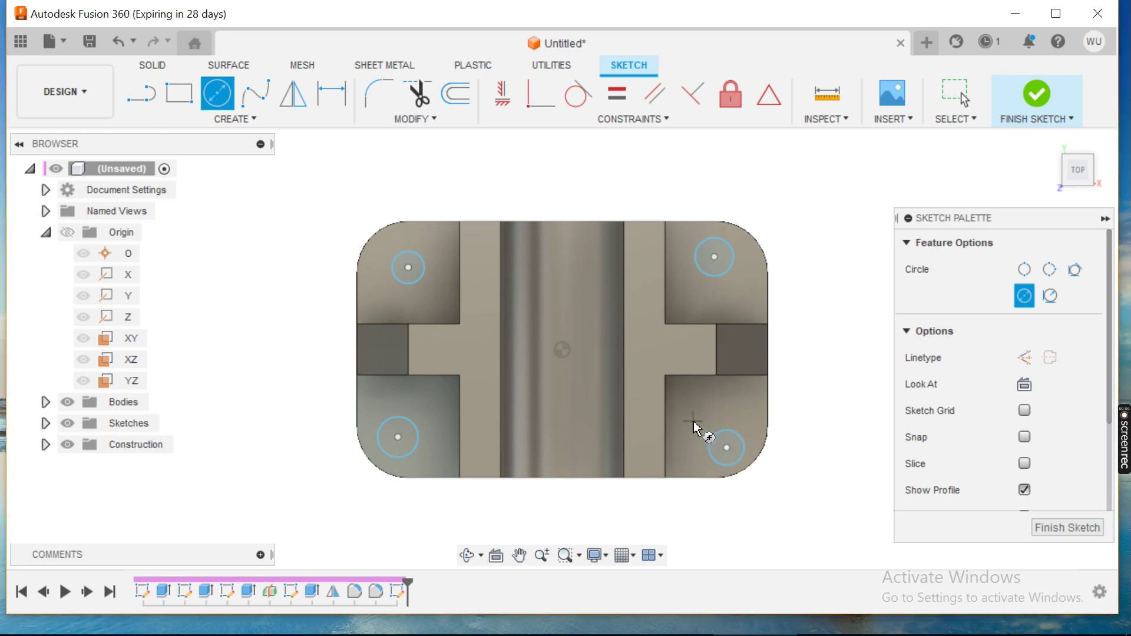
Dimension the upper-left corner circle to a diameter of 10 mm.
left_click(346, 96)
left_click(411, 254)
left_click(418, 201)
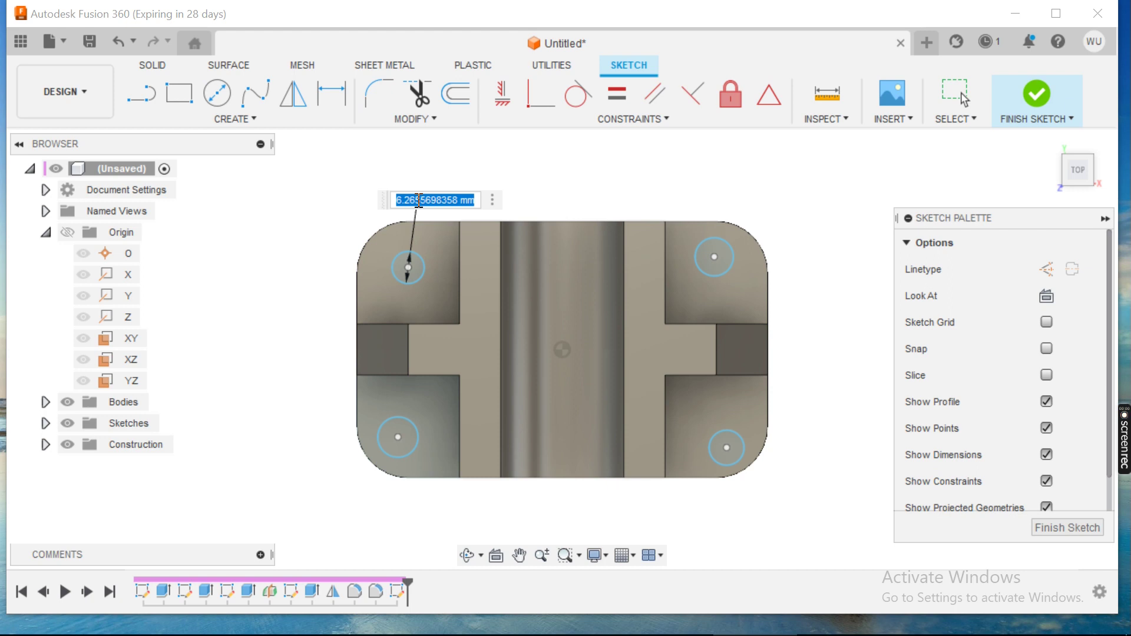
type("10")
key("Return")
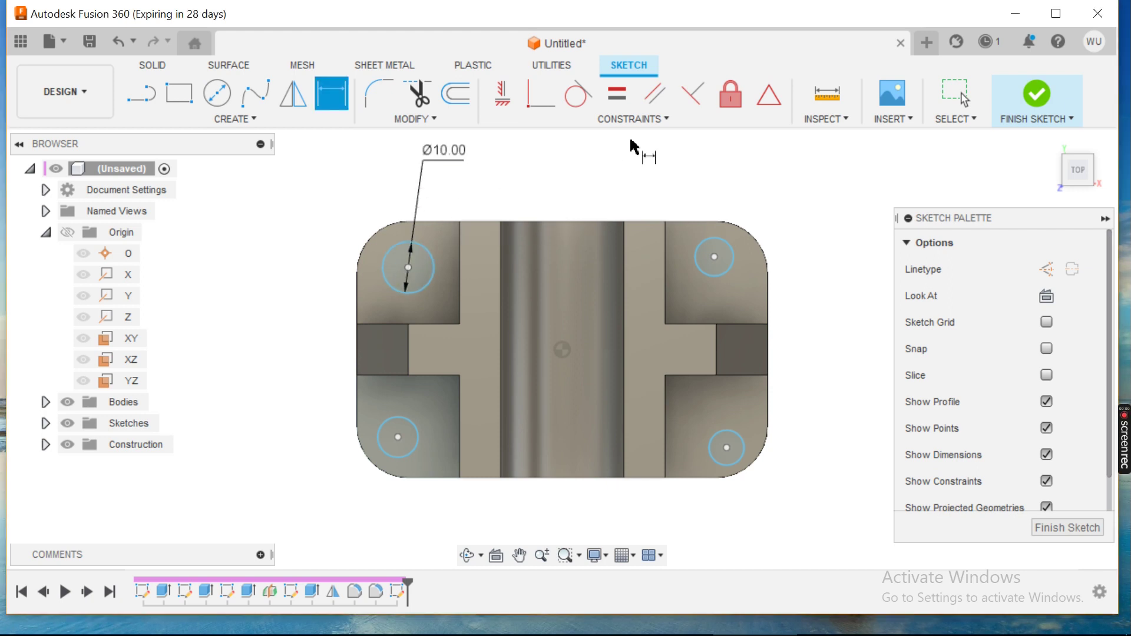
Apply Equal constraints between the corner circles so all four share the dimensioned circle's diameter.
left_click(660, 118)
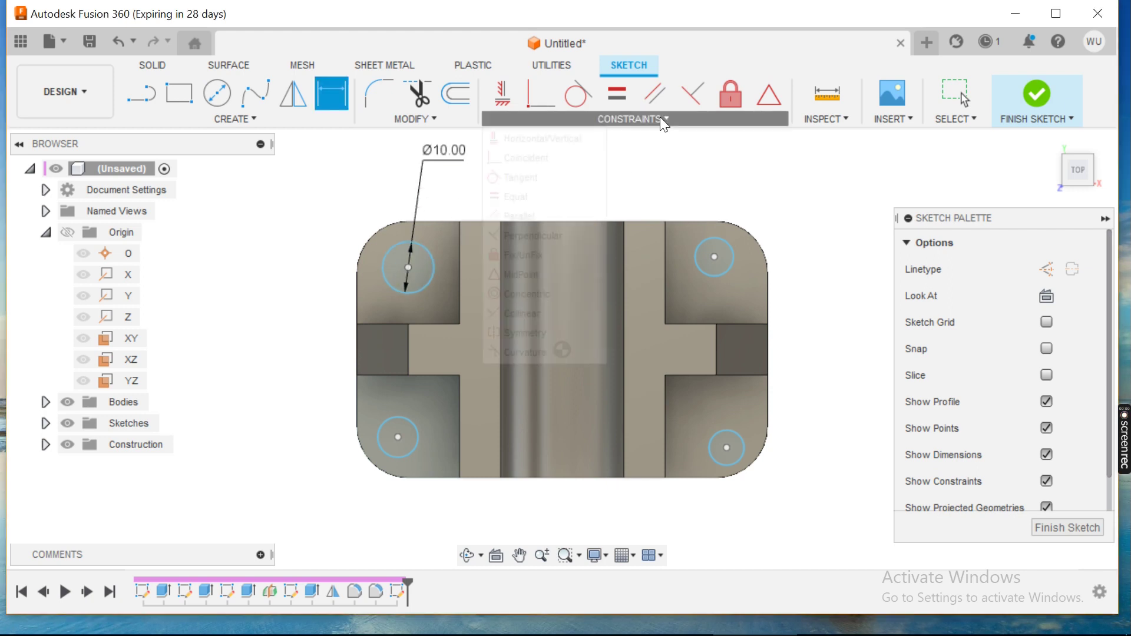
left_click(547, 198)
left_click(413, 243)
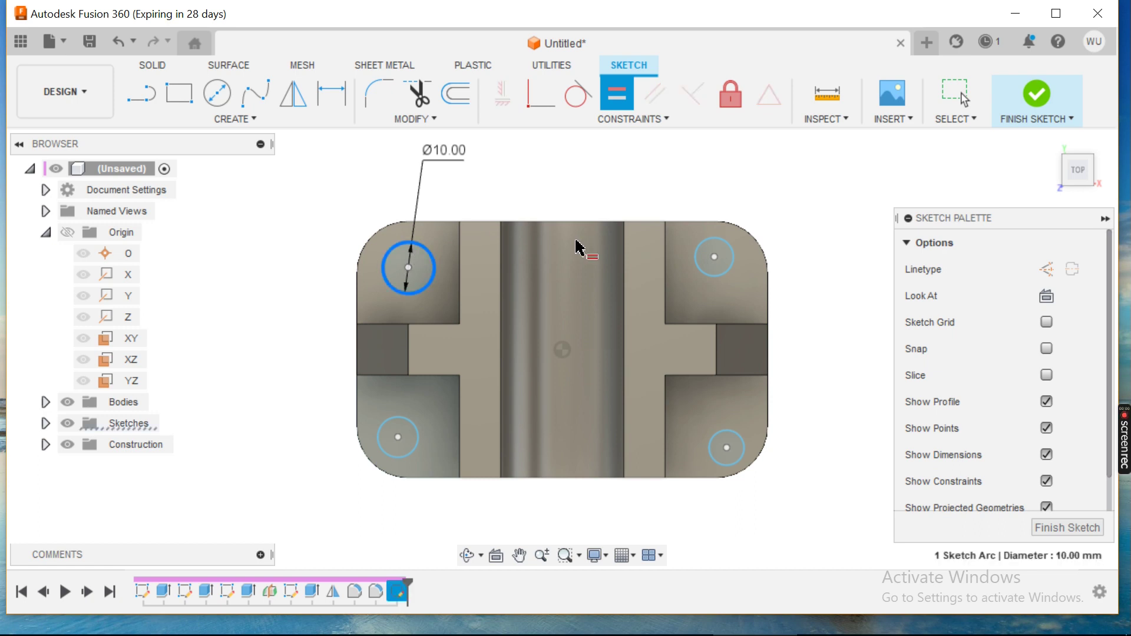
left_click(713, 248)
left_click(730, 443)
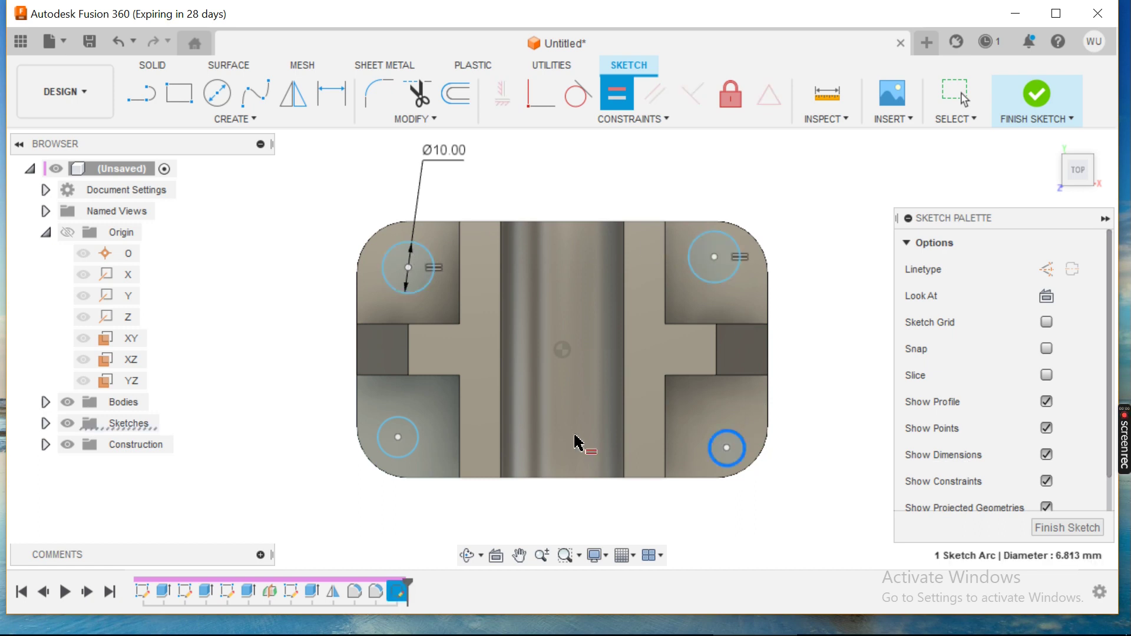
left_click(421, 439)
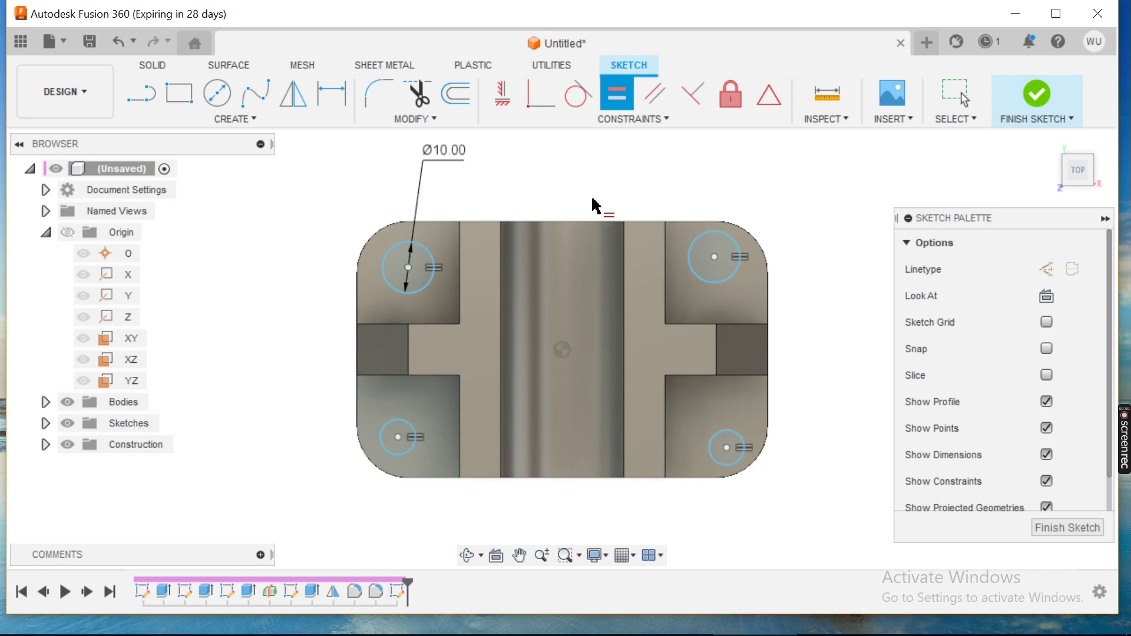
left_click(620, 119)
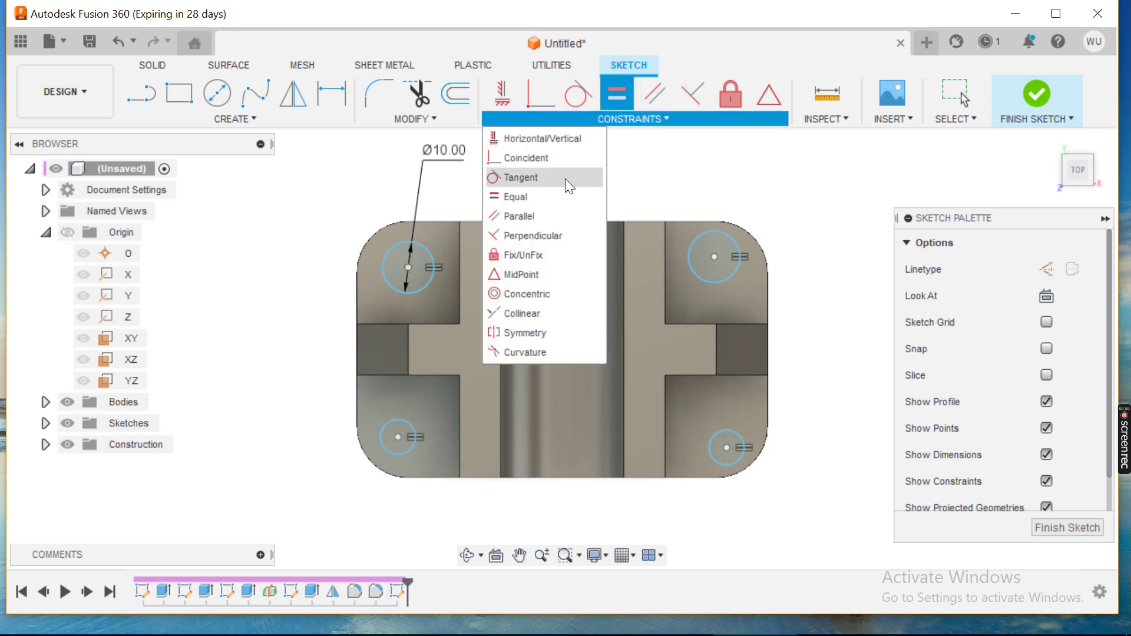
left_click(726, 282)
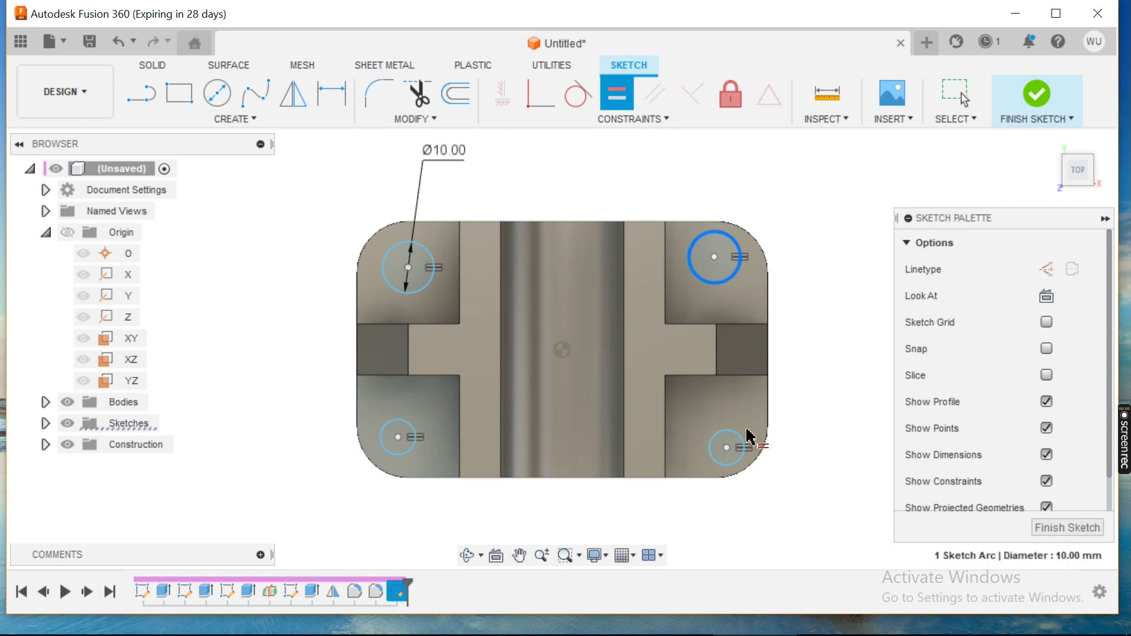
left_click(732, 433)
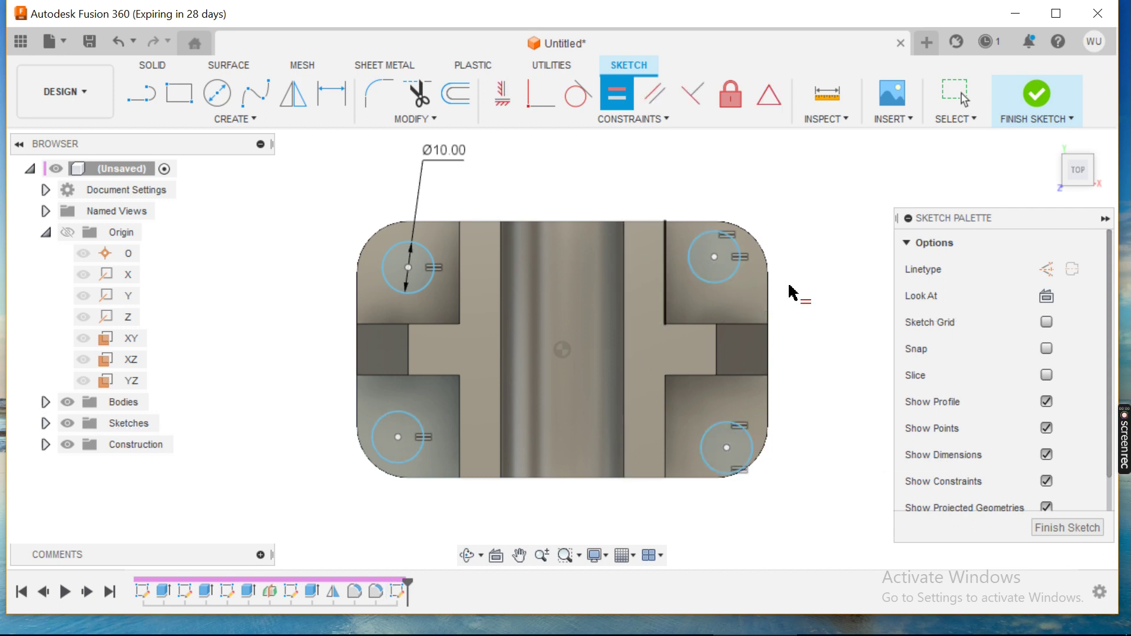
Constrain each of the four circles concentric with its rounded base plate corner and finish the sketch.
left_click(668, 117)
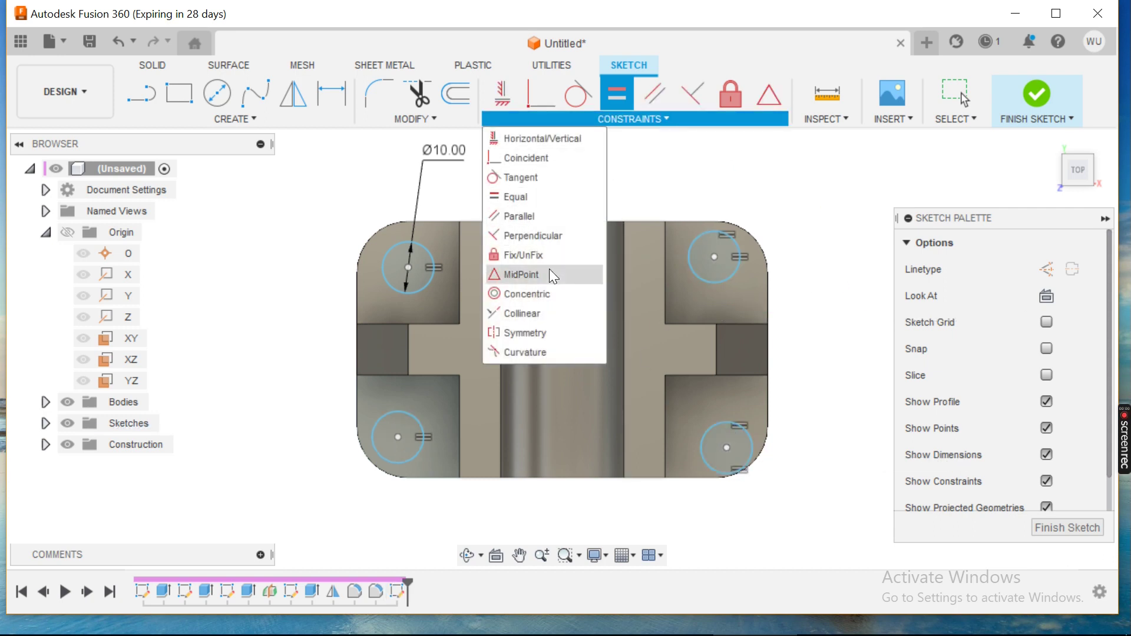
left_click(549, 298)
left_click(404, 293)
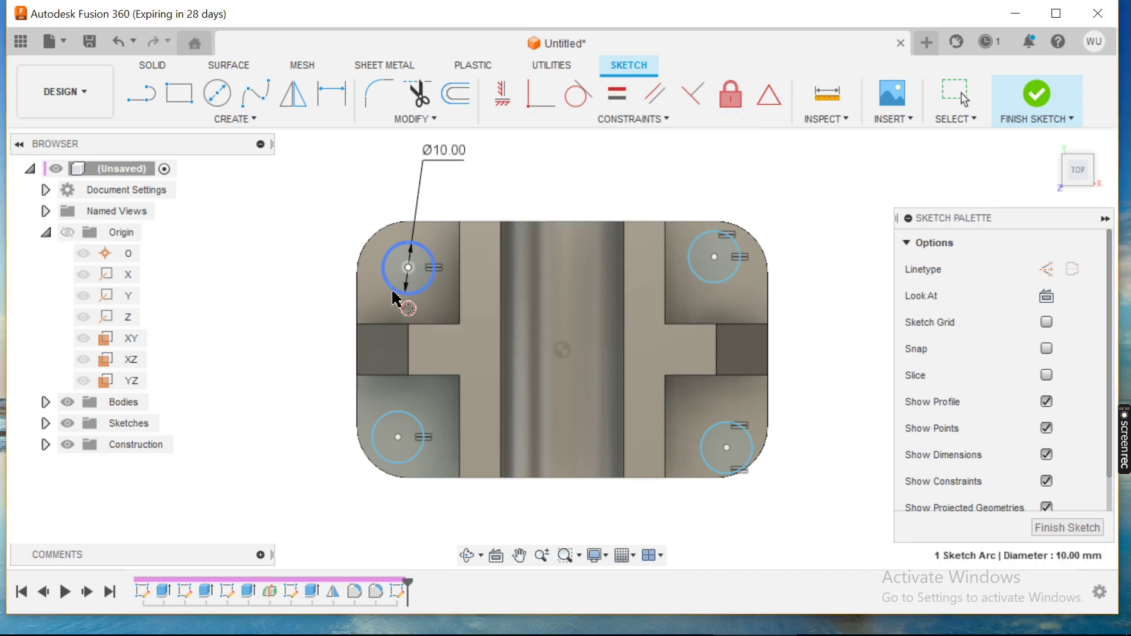
left_click(369, 244)
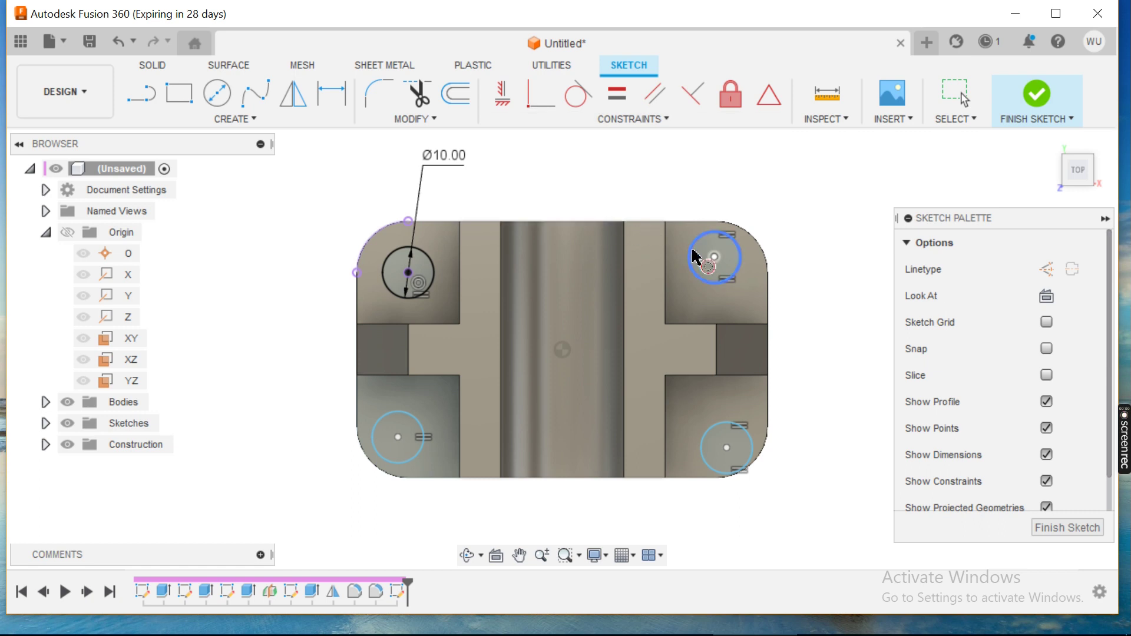
left_click(736, 250)
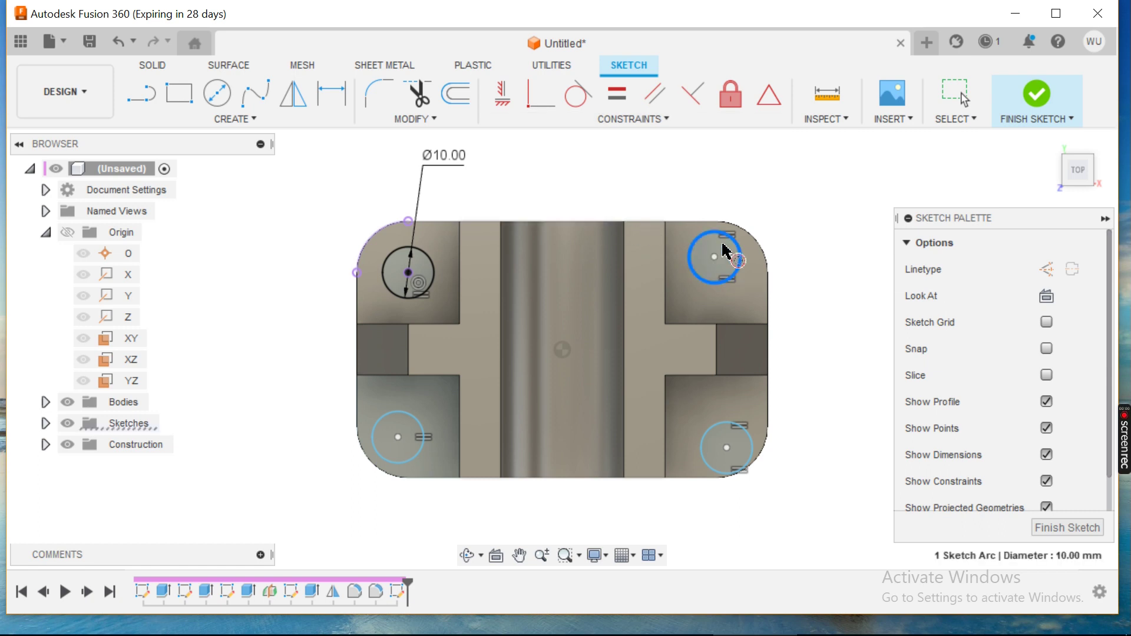
left_click(761, 252)
left_click(749, 452)
left_click(759, 455)
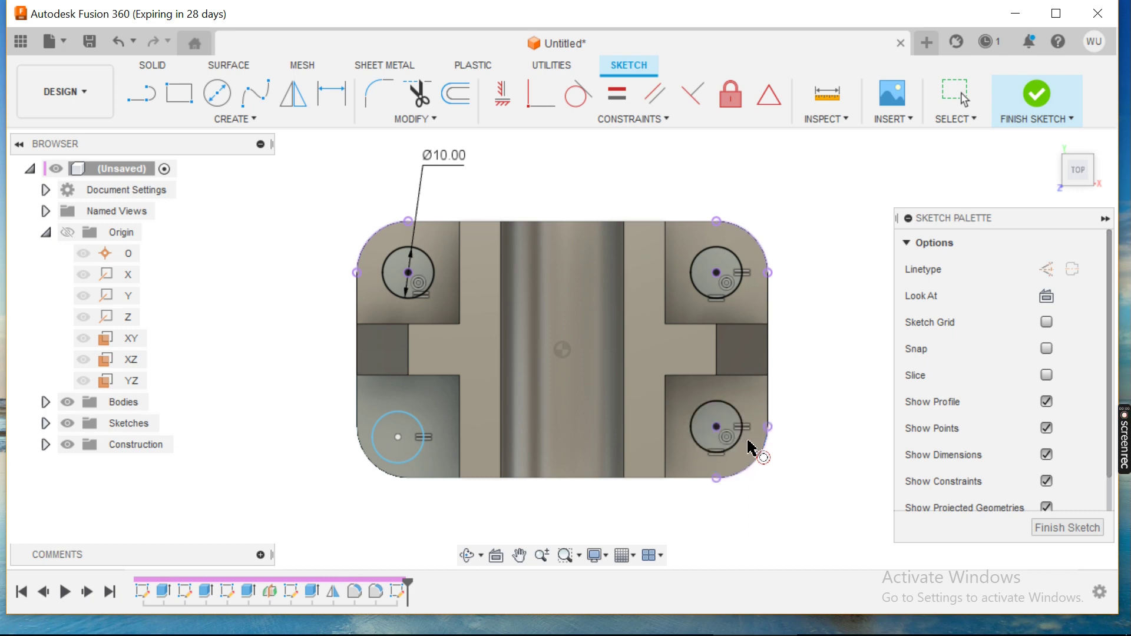
left_click(372, 462)
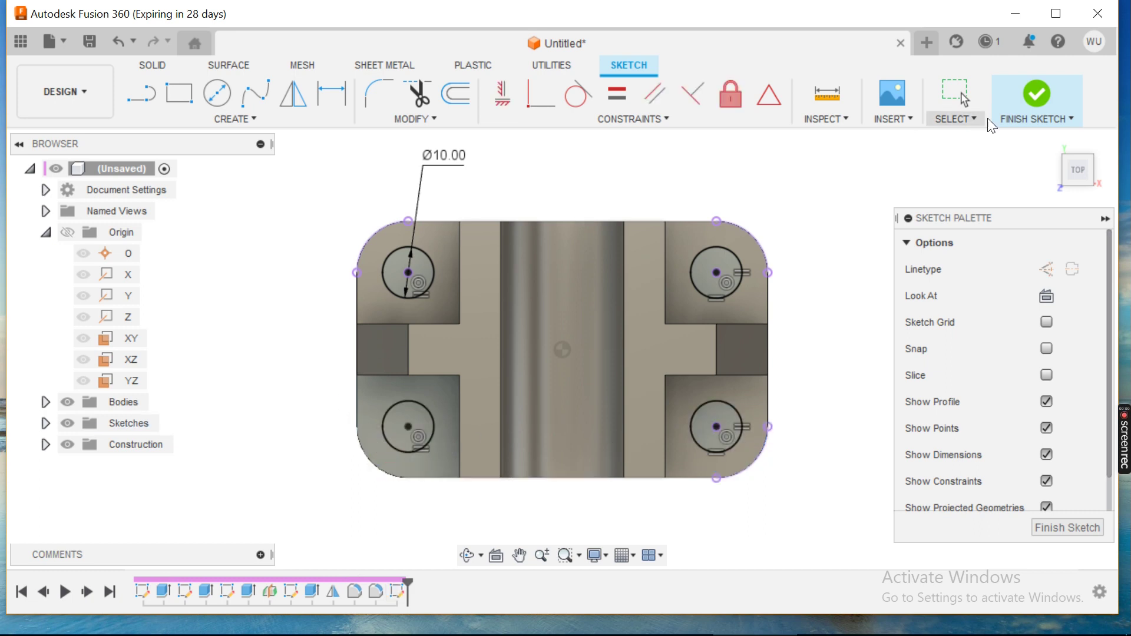
left_click(1032, 95)
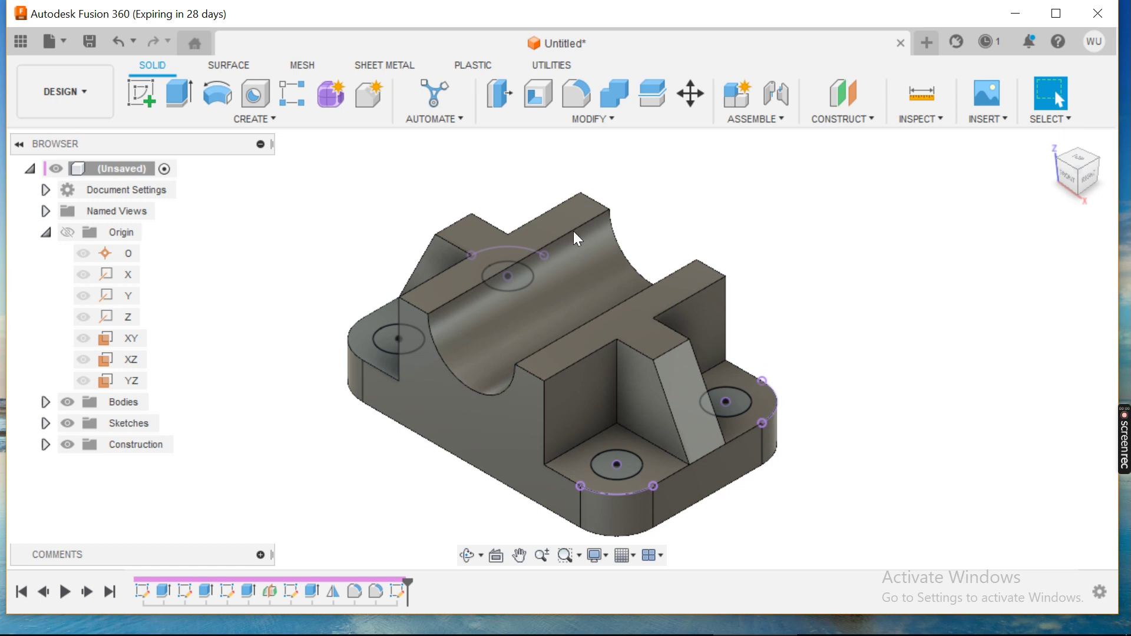
Extrude the four corner circle profiles by -20 mm as a cut through the base plate.
left_click(177, 96)
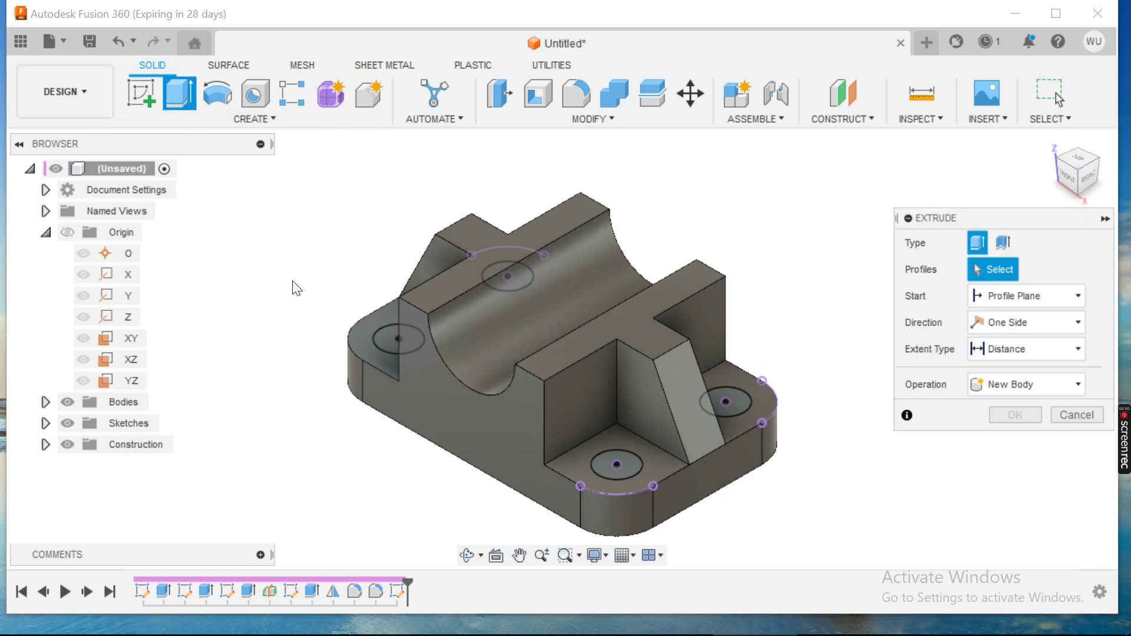
left_click(393, 346)
left_click(610, 465)
left_click(727, 403)
middle_click_drag(787, 278, 607, 203, "shift")
left_click(607, 202)
left_click(1008, 437)
left_click(1001, 479)
middle_click_drag(772, 333, 809, 240, "shift")
left_click_drag(544, 298, 525, 400)
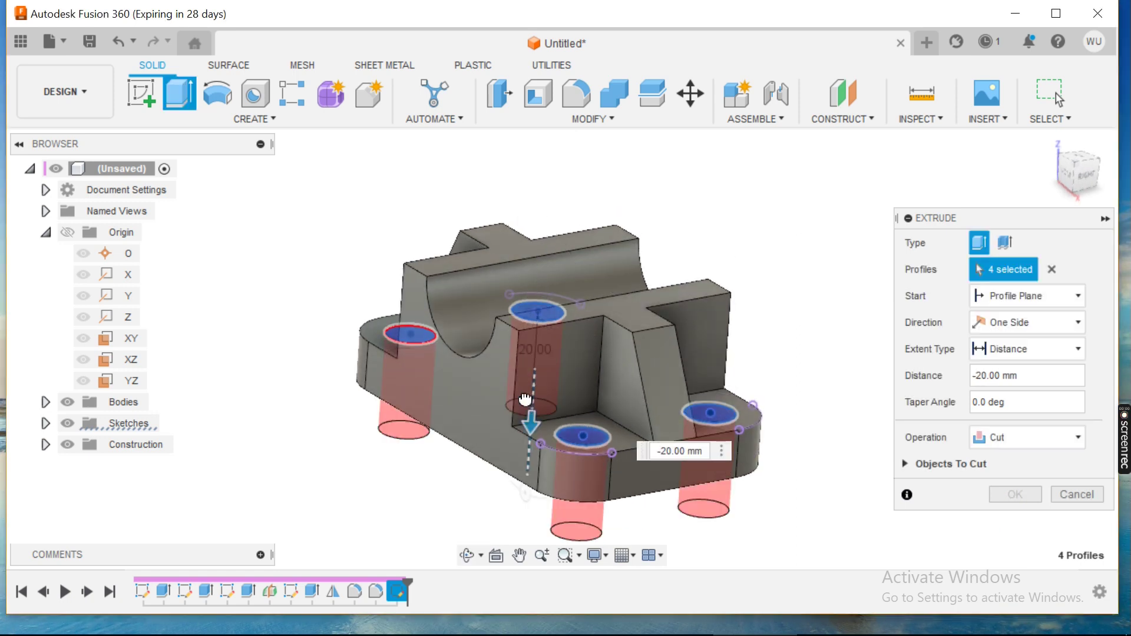
left_click(1010, 493)
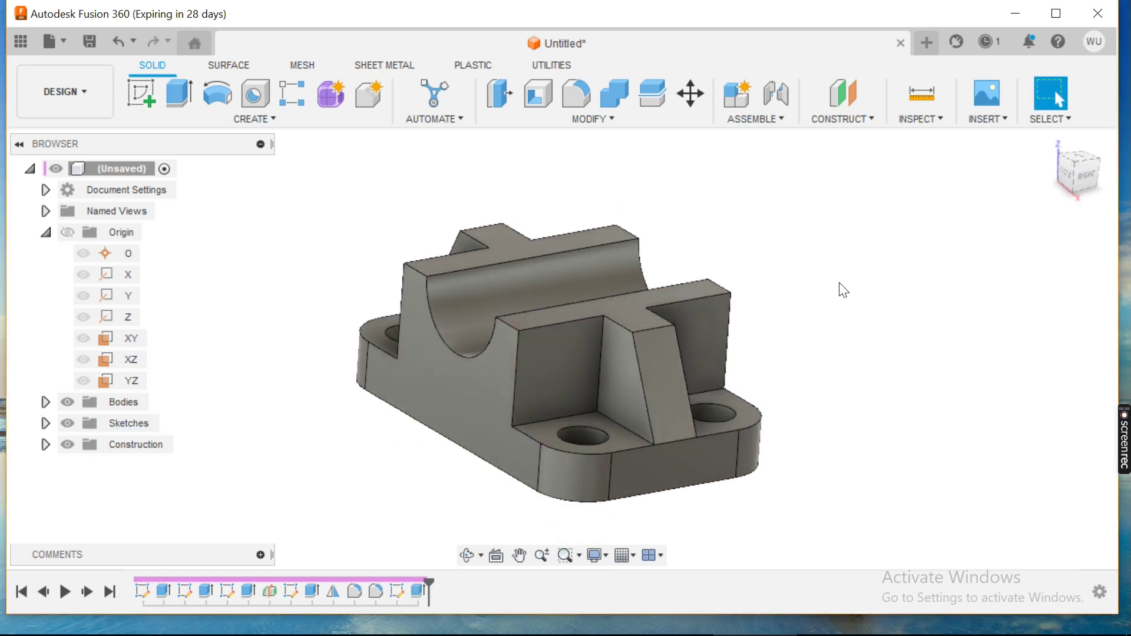
Return to the home view, maximize the window, and apply the favorite appearance Paint - Enamel Glossy (Yellow) to the bracket body.
left_click(1048, 140)
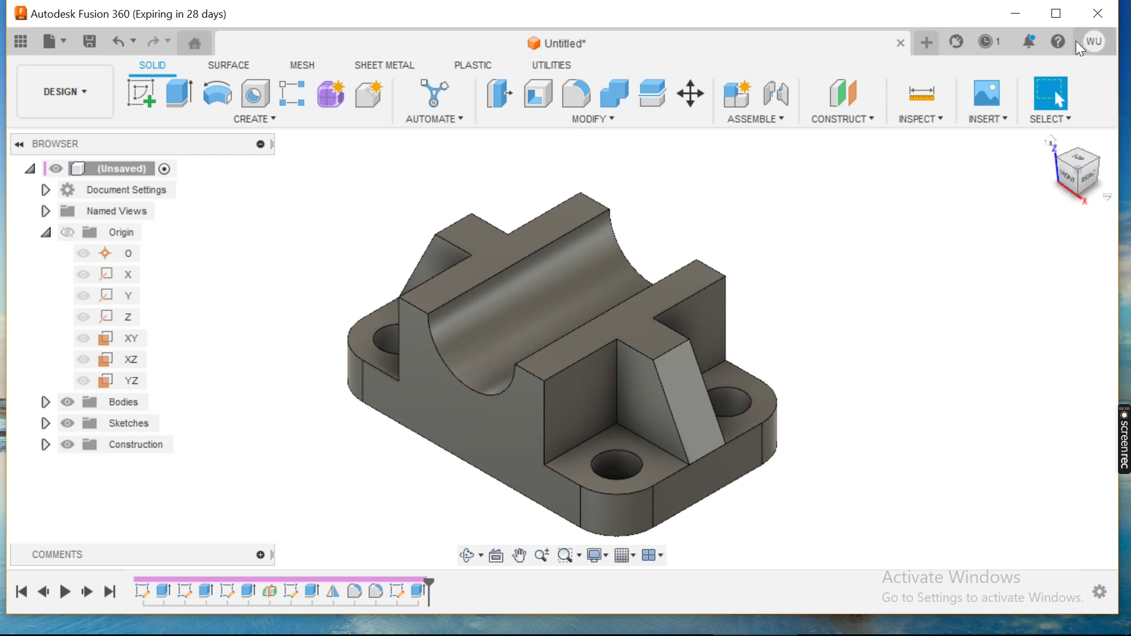
left_click(1057, 13)
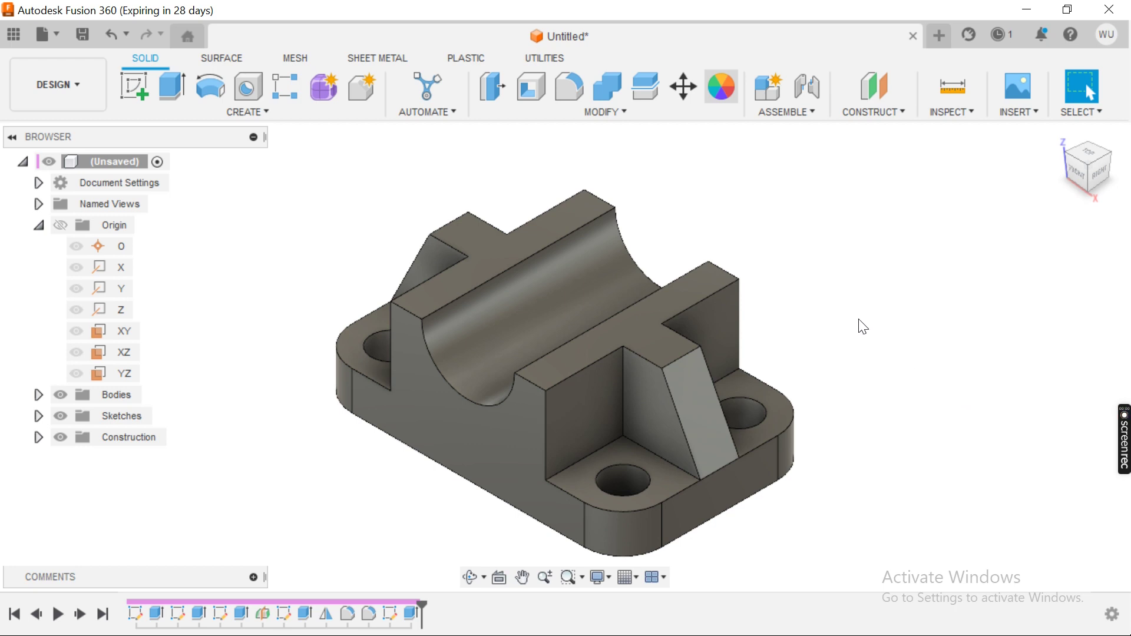
key("a")
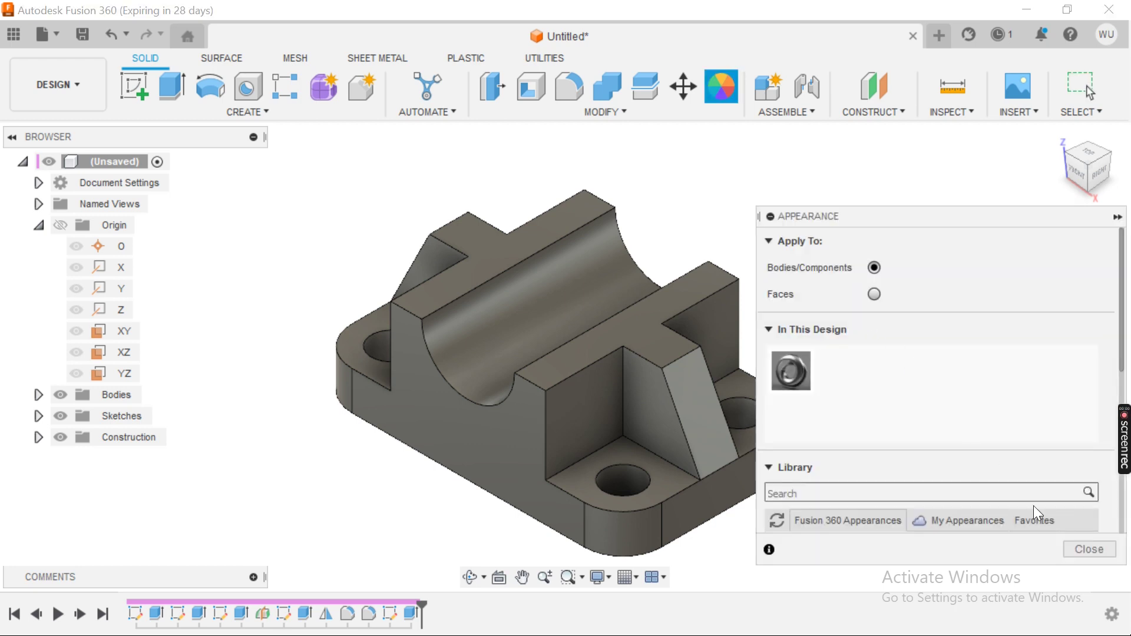
left_click_drag(937, 211, 935, 77)
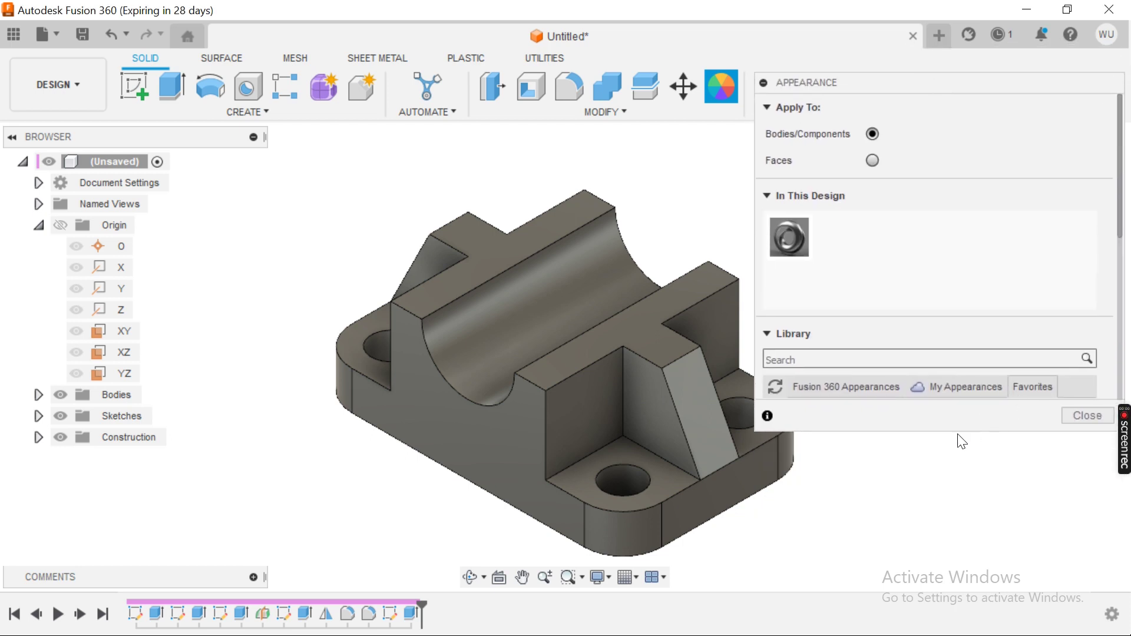
scroll(945, 383, "down", 8)
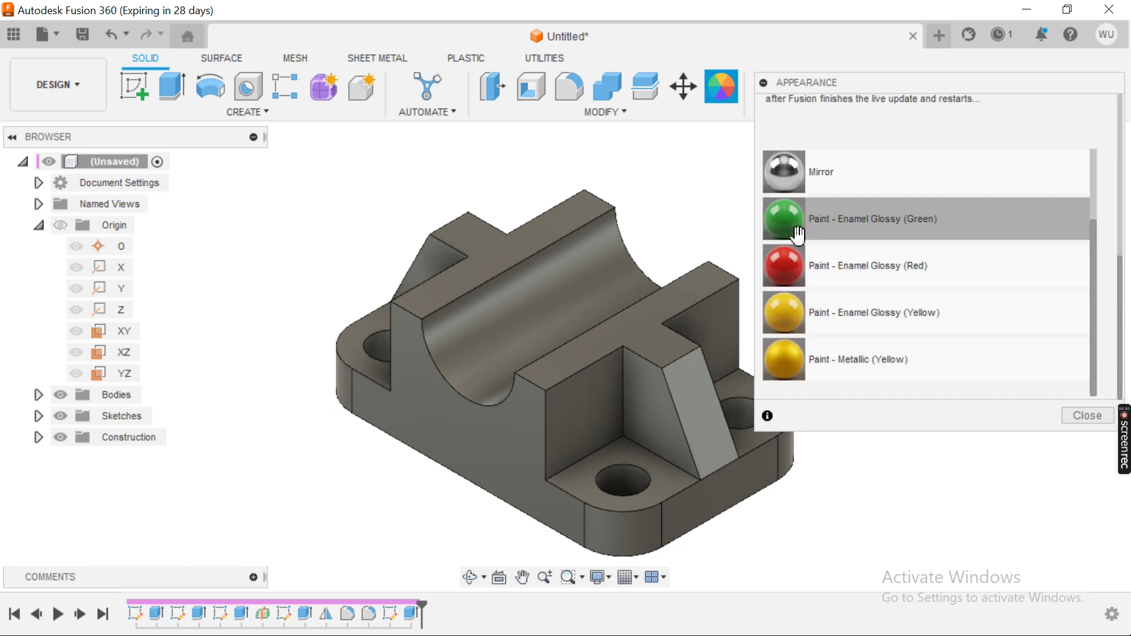
left_click_drag(786, 310, 606, 329)
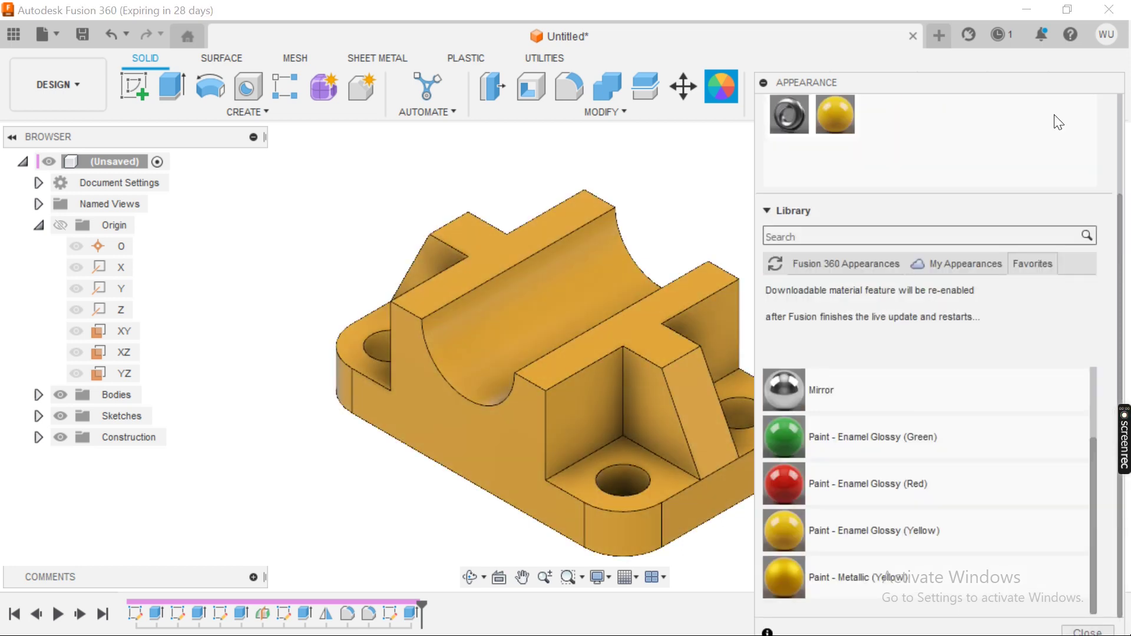
left_click_drag(972, 83, 914, 9)
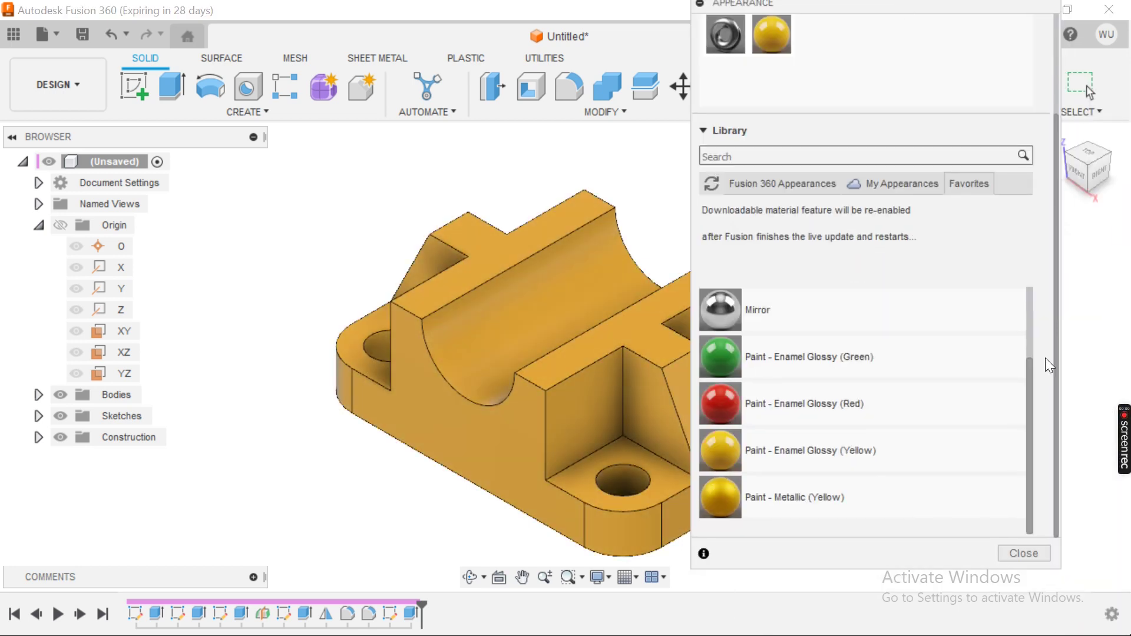
left_click(1028, 552)
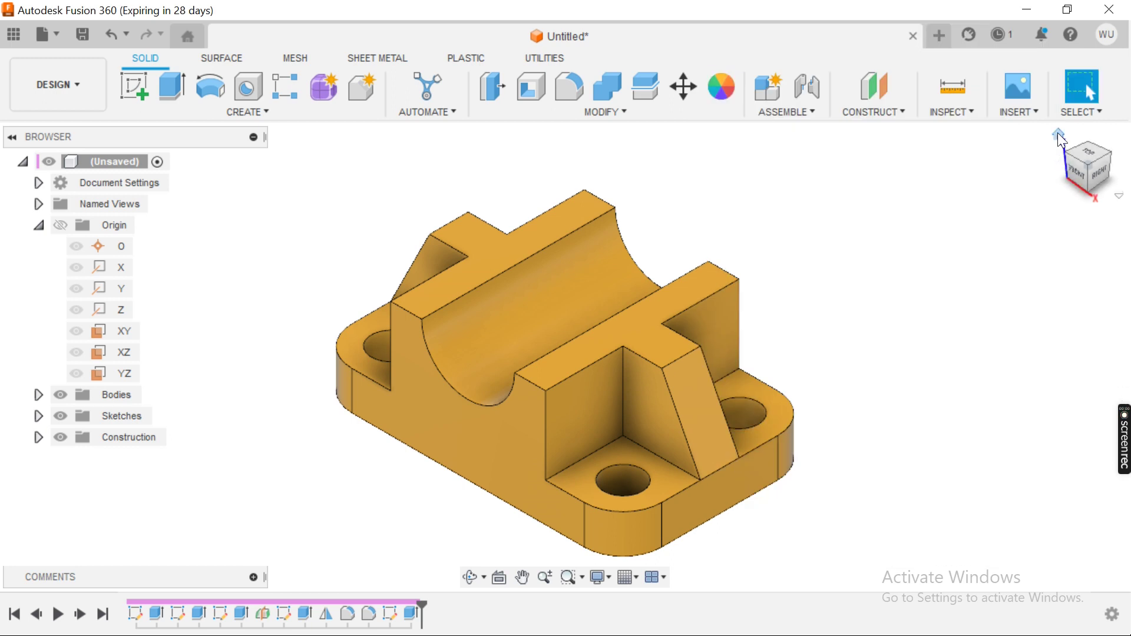